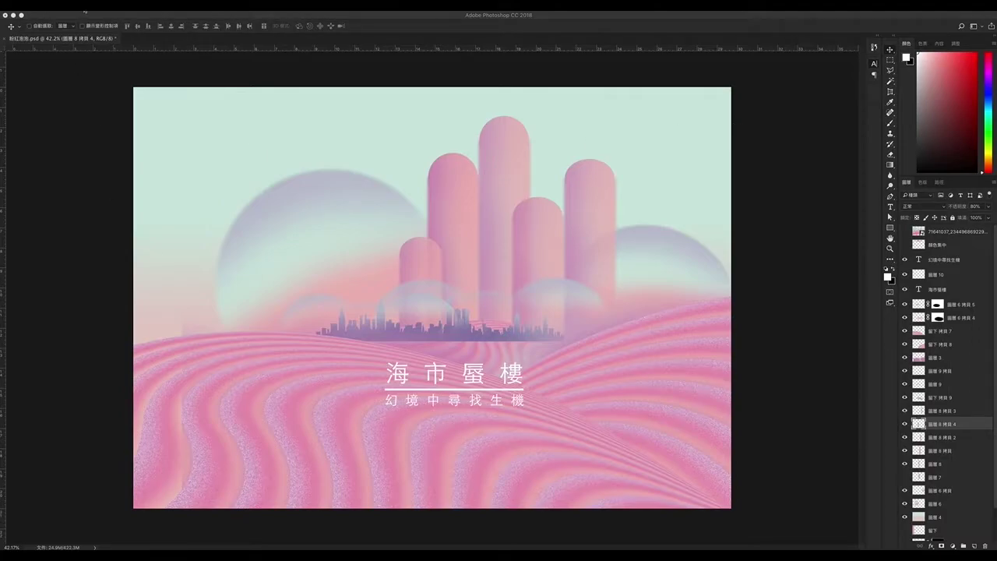
Bring up the New document dialog with Ctrl+N, preset to A4 at 300 pixels/inch
{"action": "key", "text": "ctrl+n"}
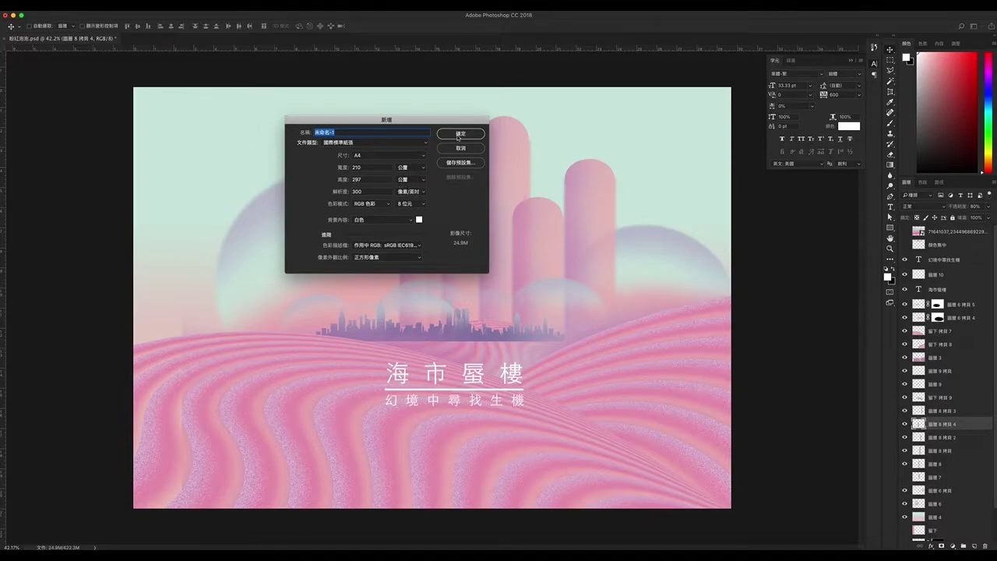
Create the A4 document, rotate it 90° clockwise to landscape, and add an empty layer
{"action": "left_click", "coordinate": [458, 134]}
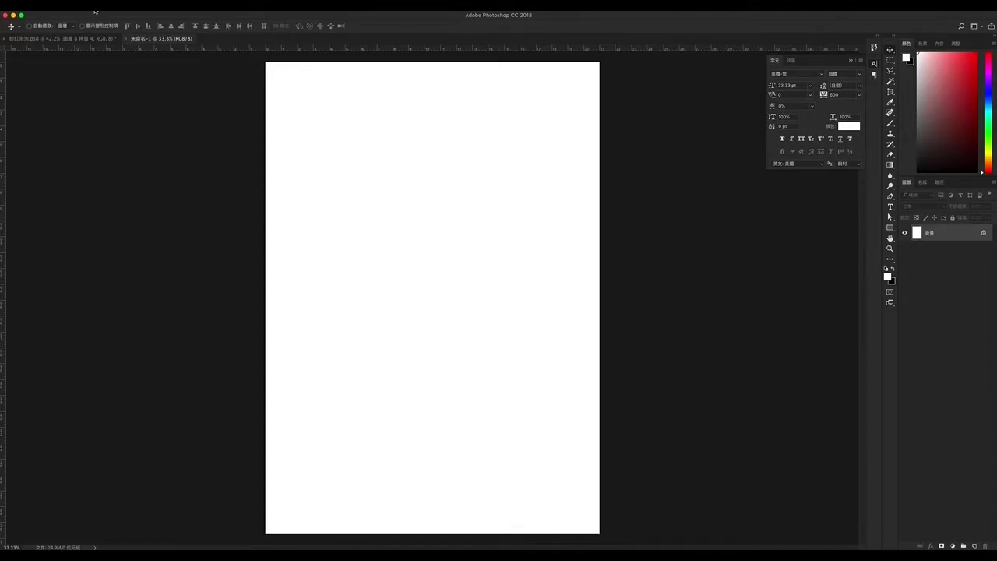
{"action": "left_click", "coordinate": [112, 5]}
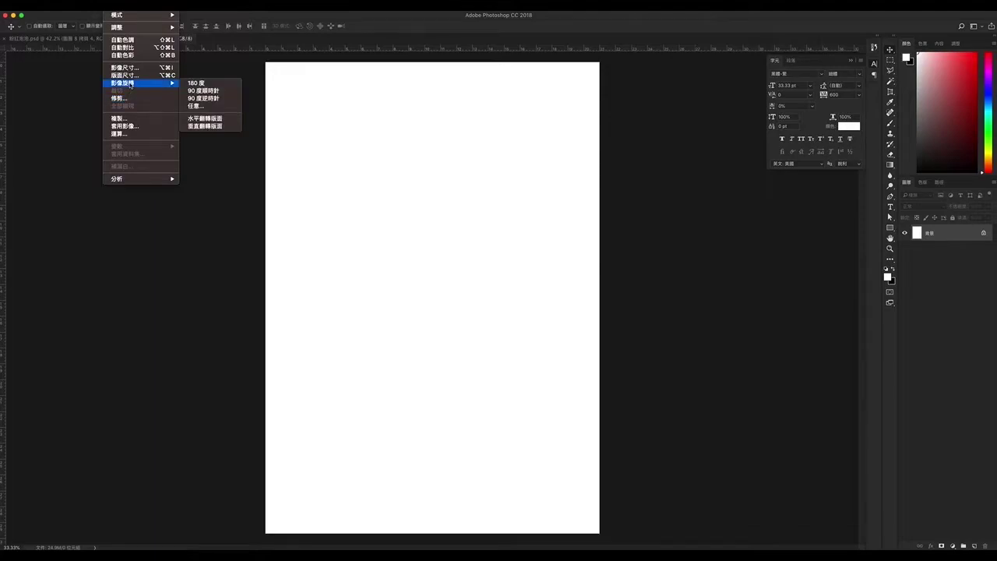
{"action": "mouse_move", "coordinate": [132, 82]}
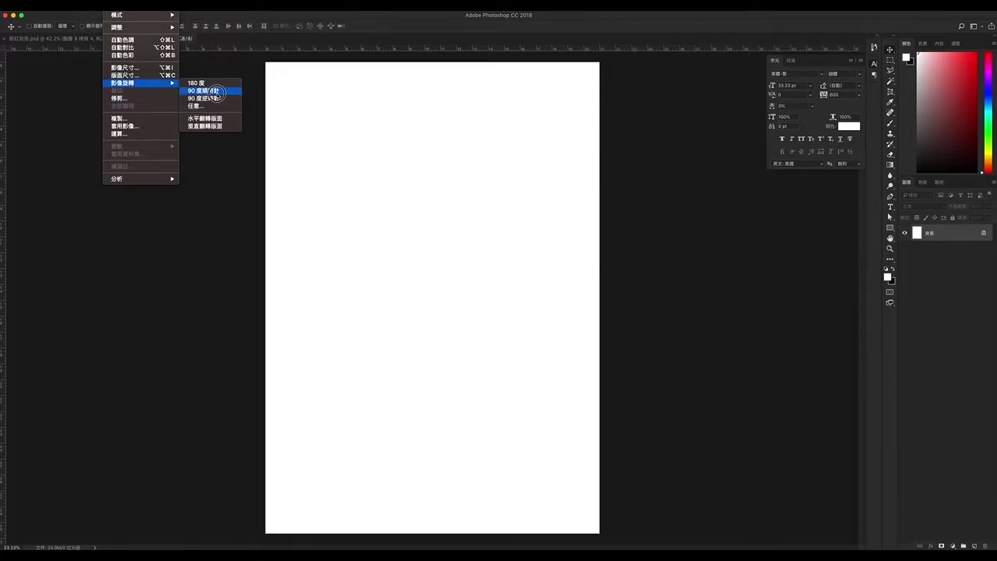
{"action": "left_click", "coordinate": [211, 98]}
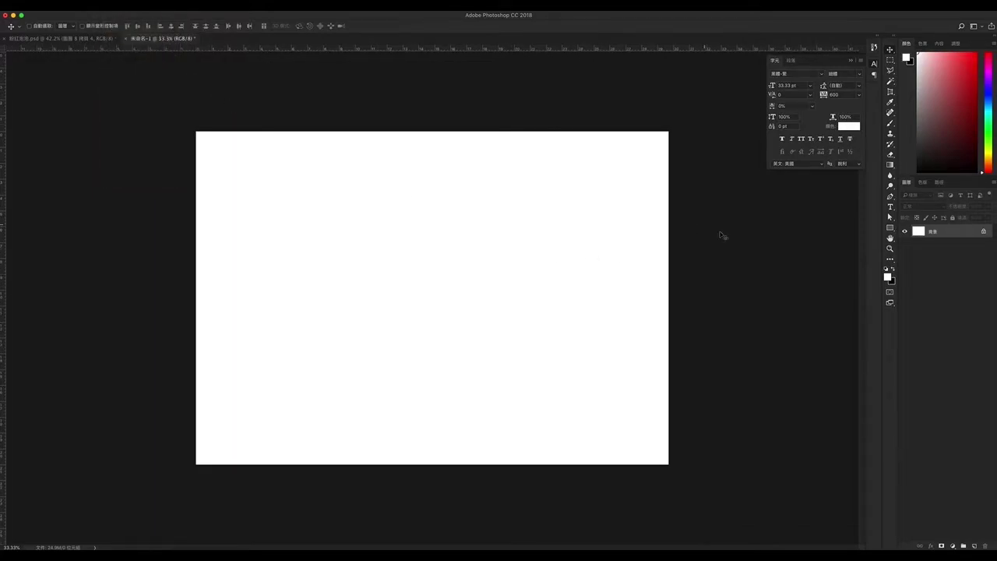
{"action": "left_click", "coordinate": [974, 546]}
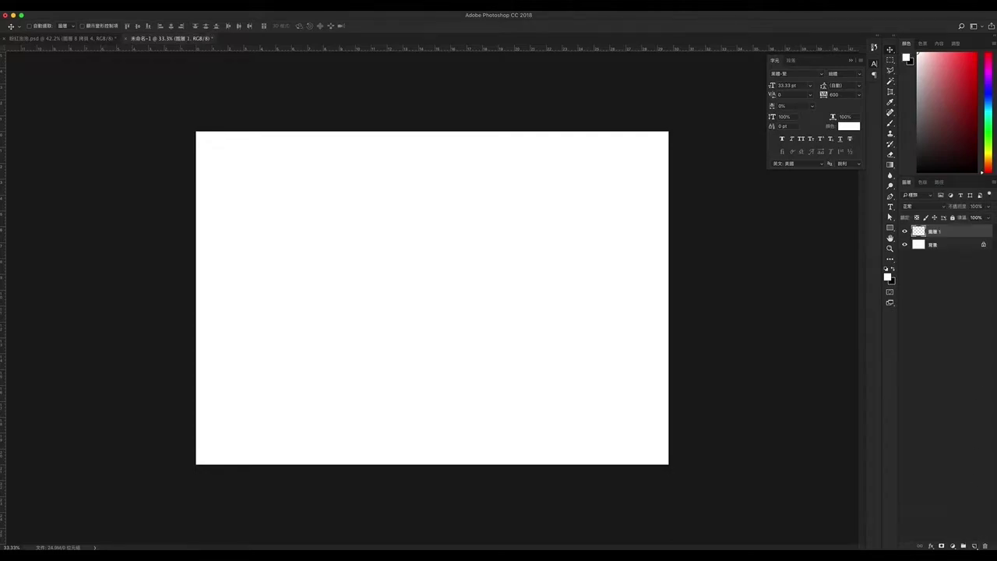
Duplicate the poster's 顏色集中 circle layer into 未命名-1 and make it visible there
{"action": "left_click", "coordinate": [64, 40]}
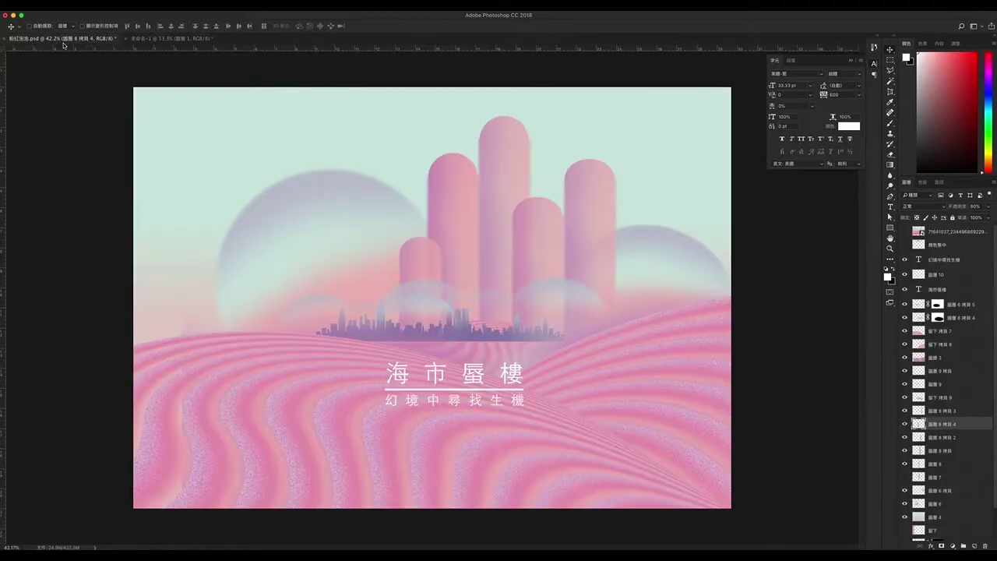
{"action": "left_click", "coordinate": [943, 249]}
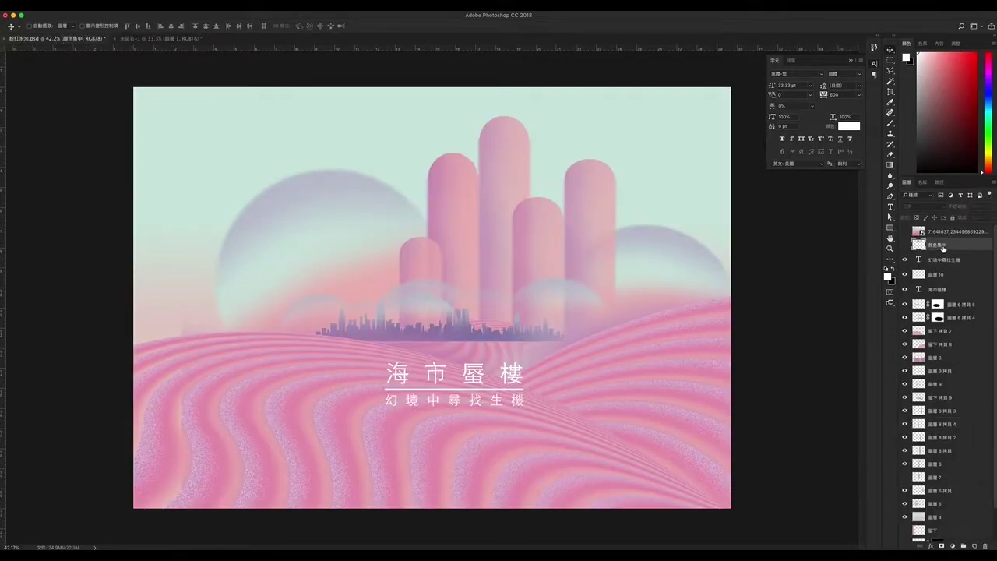
{"action": "right_click", "coordinate": [943, 249]}
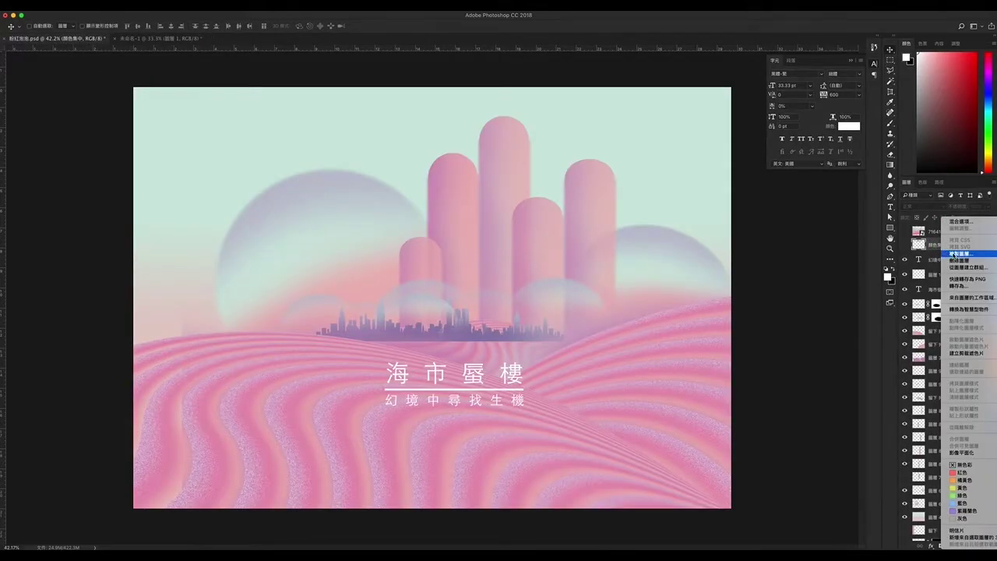
{"action": "left_click", "coordinate": [959, 254]}
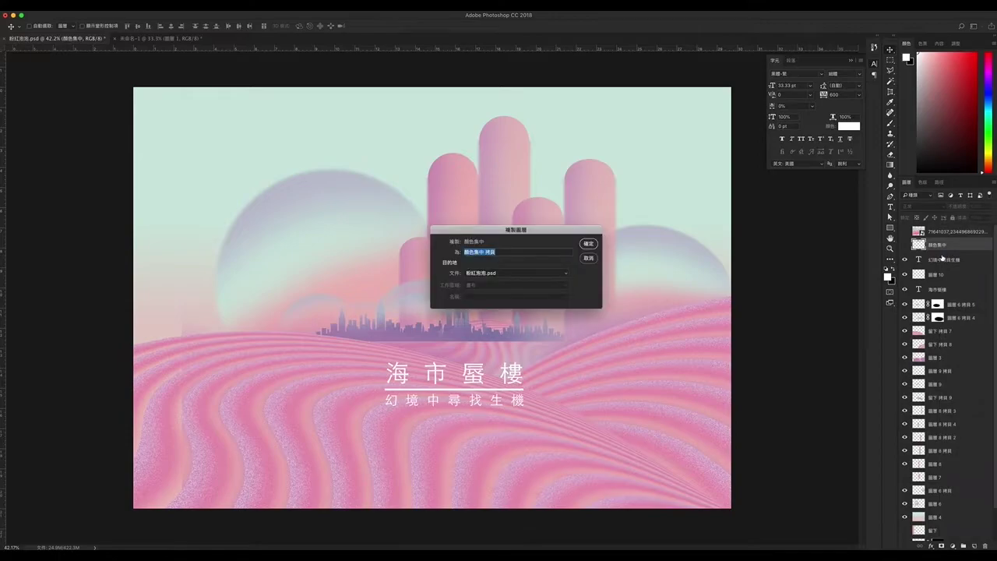
{"action": "left_click", "coordinate": [518, 275]}
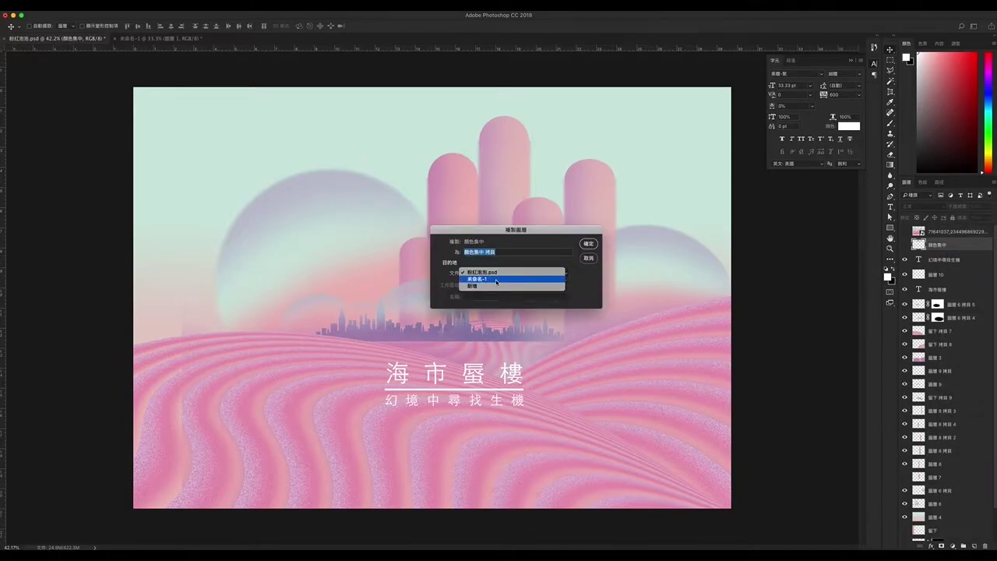
{"action": "left_click", "coordinate": [496, 281]}
{"action": "left_click", "coordinate": [590, 244]}
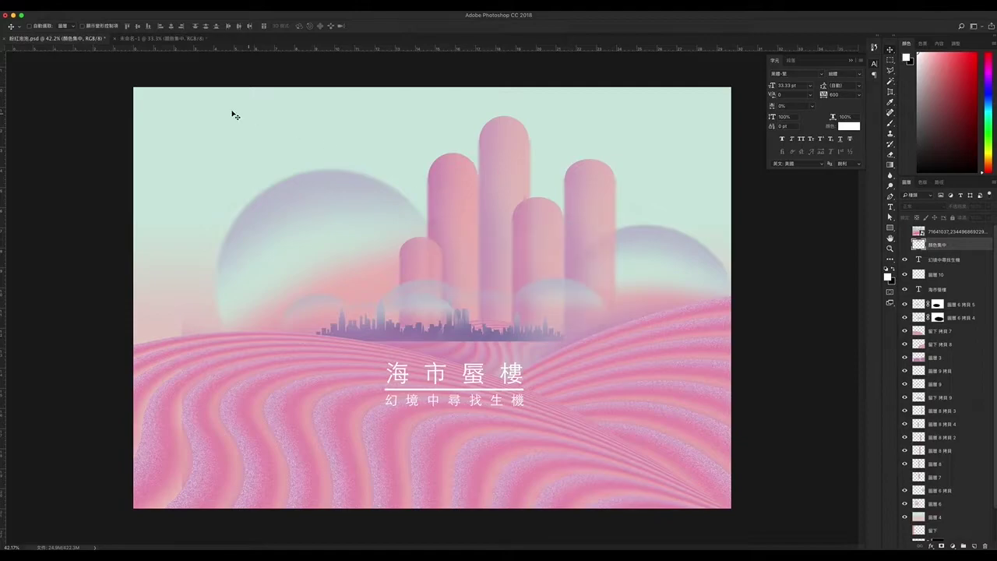
{"action": "left_click", "coordinate": [163, 39]}
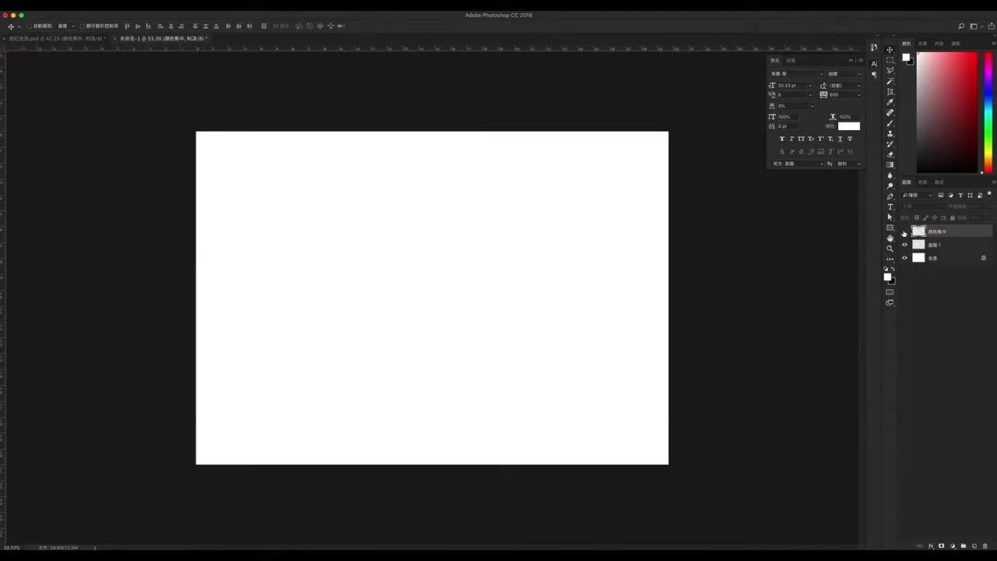
{"action": "left_click", "coordinate": [904, 233]}
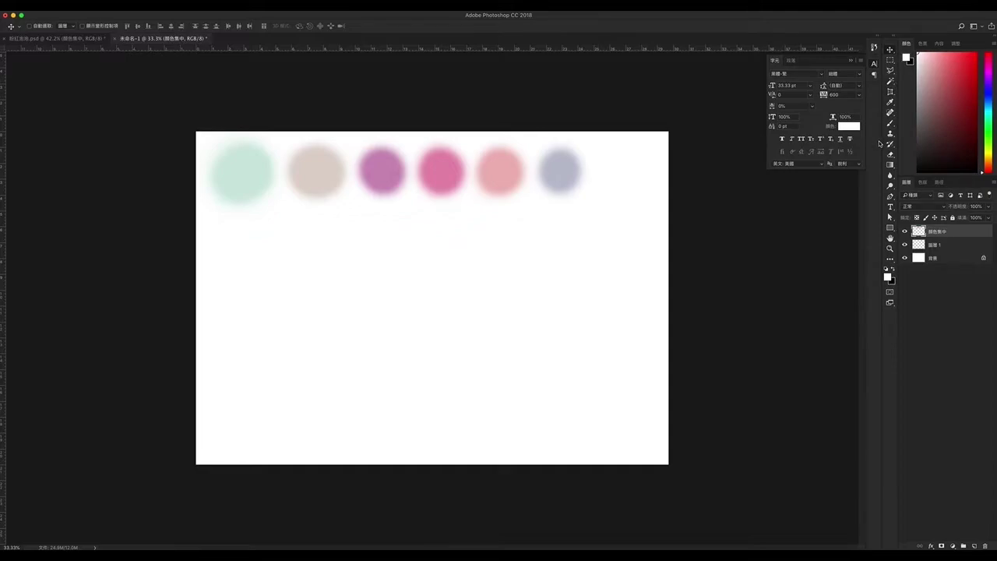
Eyedrop the mint green, beige and purple circles and check each hex value in the Color Picker
{"action": "key", "text": "i"}
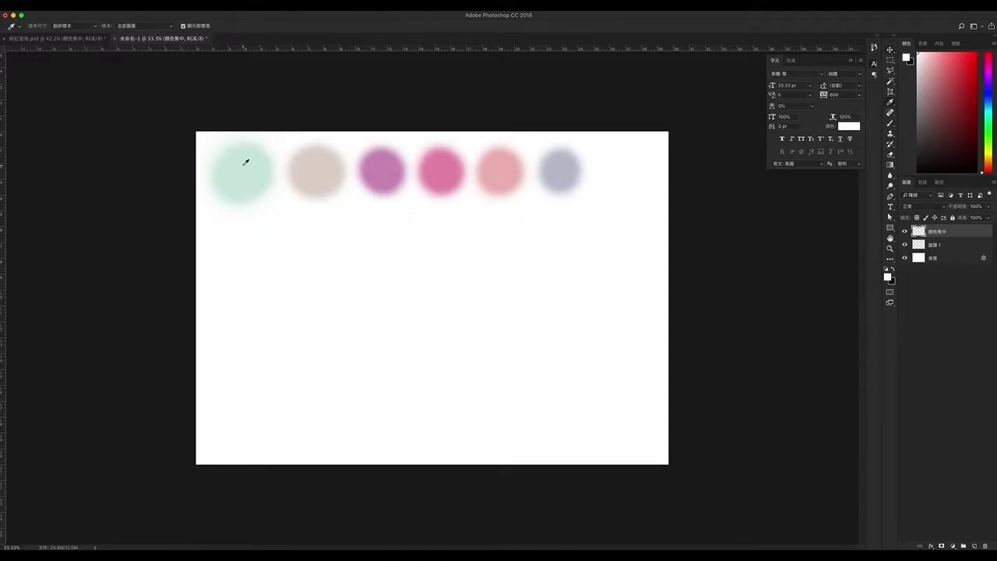
{"action": "left_click", "coordinate": [244, 163]}
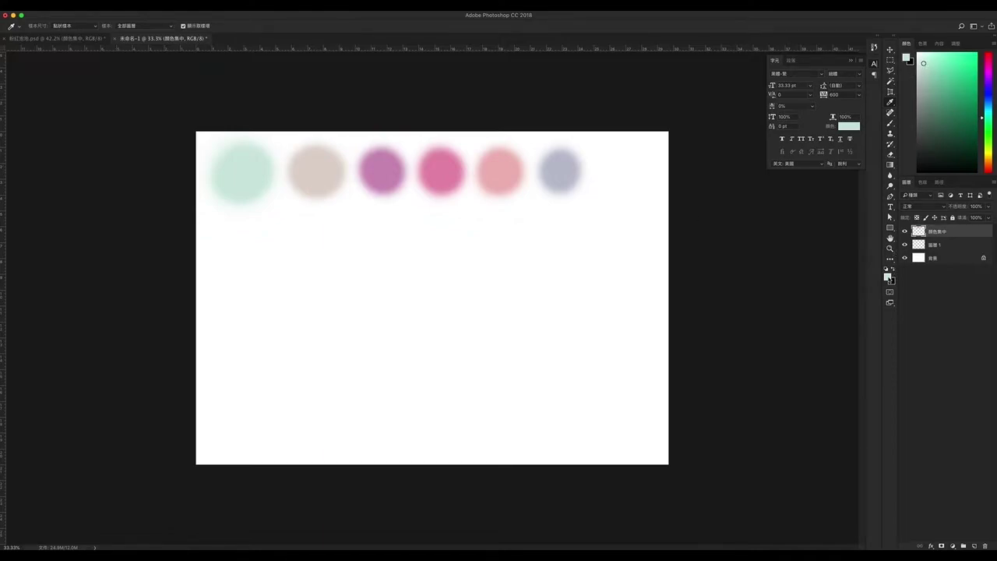
{"action": "left_click", "coordinate": [887, 276]}
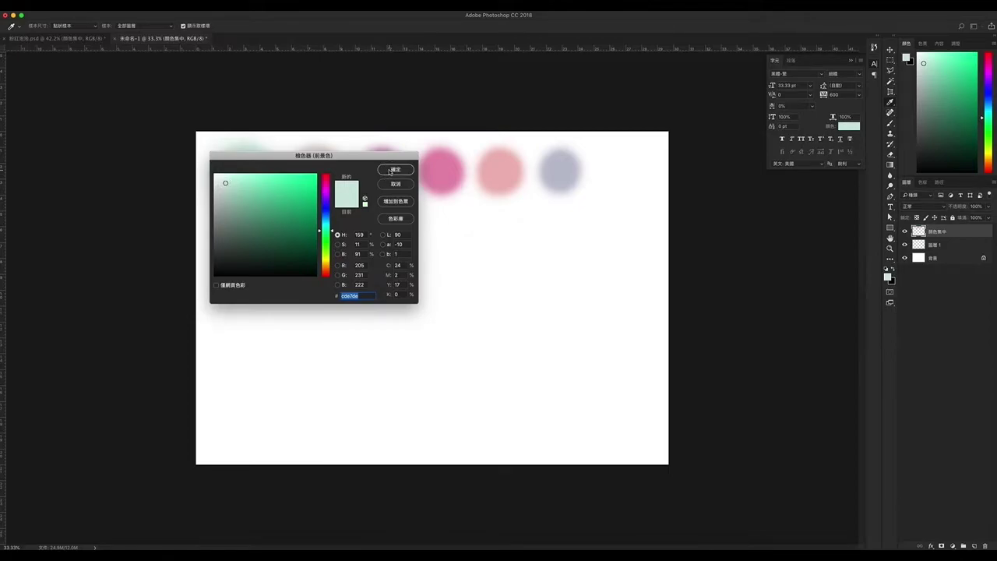
{"action": "left_click", "coordinate": [393, 170]}
{"action": "left_click", "coordinate": [315, 167]}
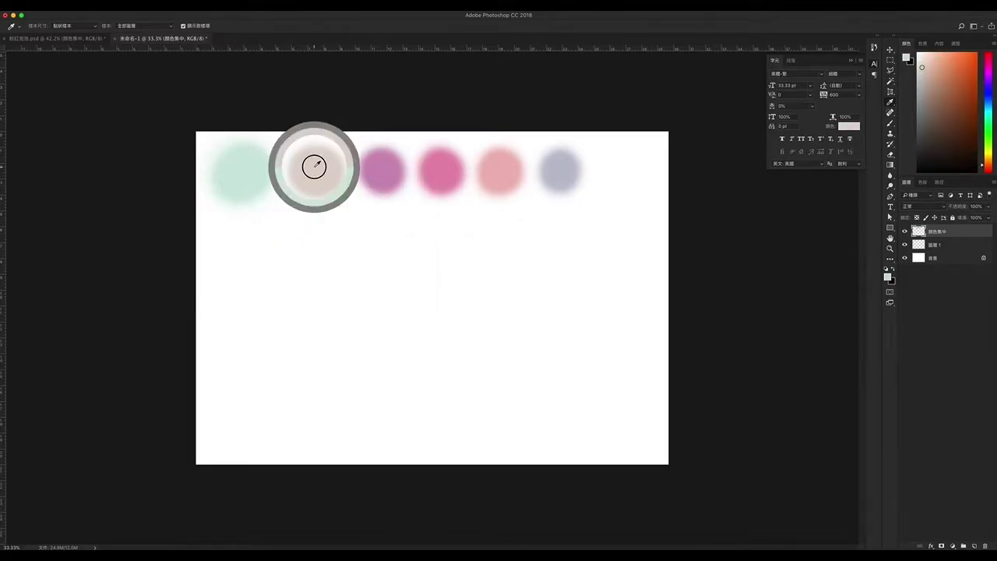
{"action": "left_click", "coordinate": [887, 276]}
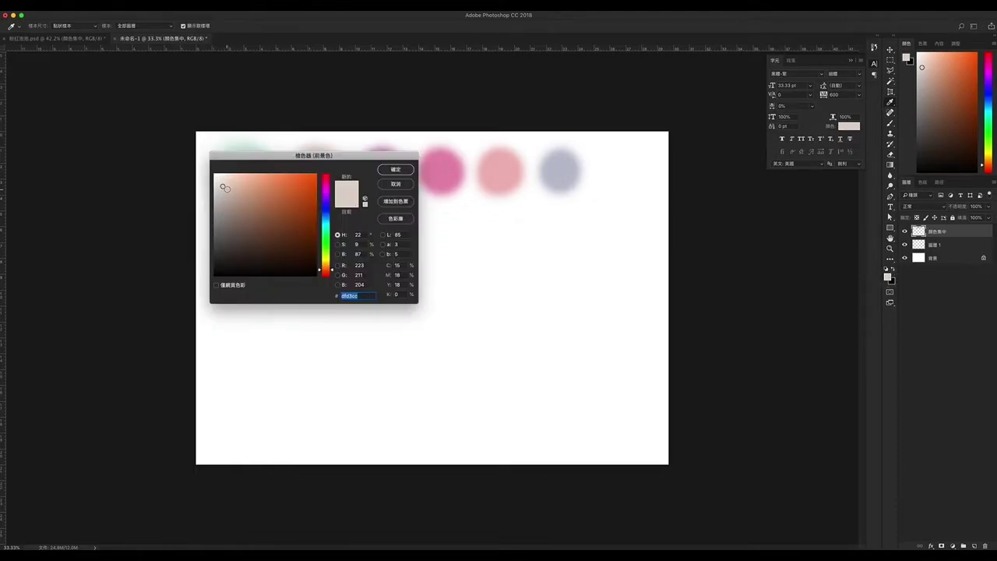
{"action": "left_click", "coordinate": [407, 172]}
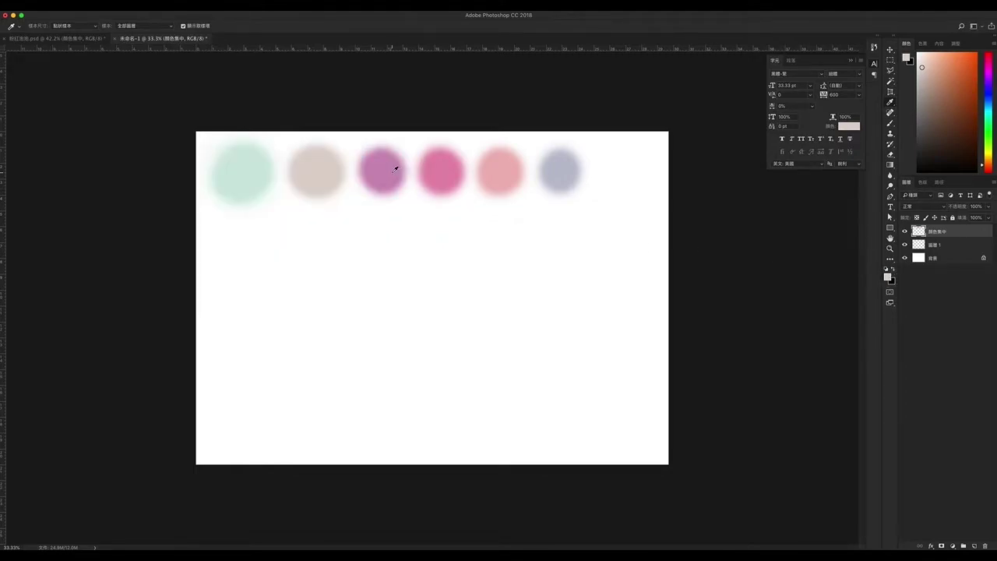
{"action": "left_click", "coordinate": [395, 165]}
{"action": "left_click", "coordinate": [888, 276]}
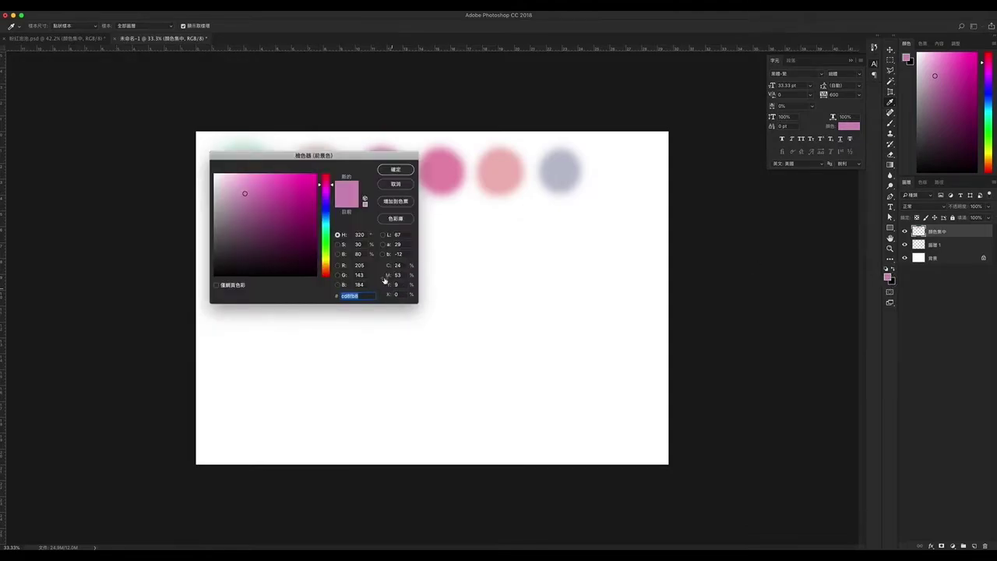
{"action": "left_click", "coordinate": [401, 169]}
Eyedrop the pink, light pink and lavender circles and check each hex value
{"action": "left_click", "coordinate": [451, 168]}
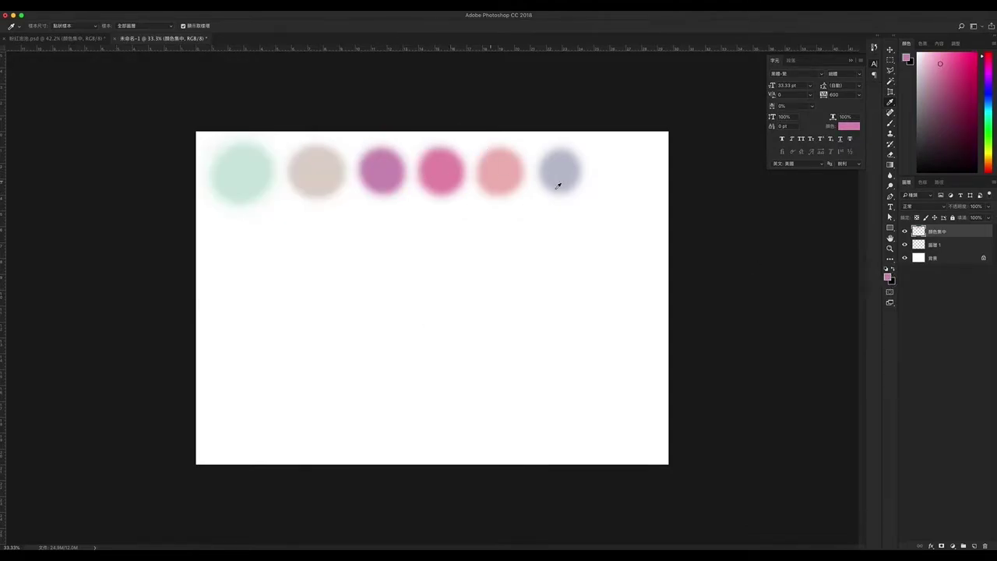
{"action": "left_click", "coordinate": [888, 277]}
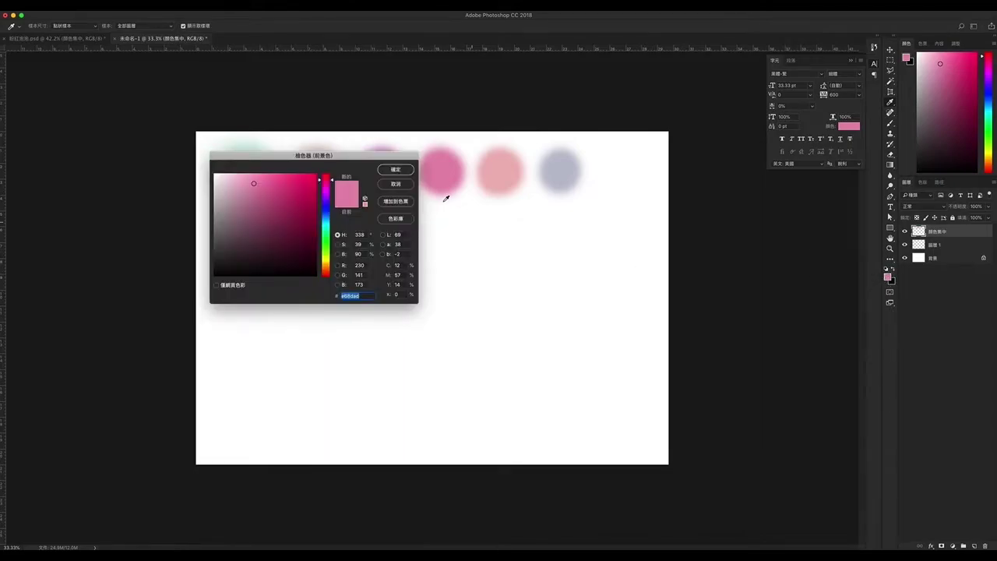
{"action": "left_click", "coordinate": [403, 171]}
{"action": "left_click", "coordinate": [515, 173]}
{"action": "left_click", "coordinate": [888, 277]}
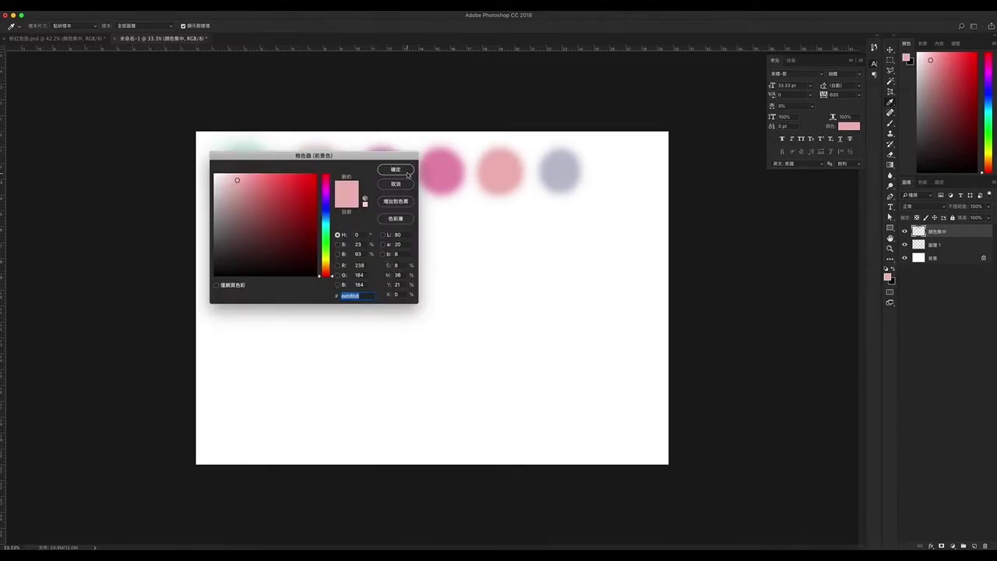
{"action": "left_click", "coordinate": [395, 169]}
{"action": "left_click", "coordinate": [567, 172]}
{"action": "left_click", "coordinate": [887, 278]}
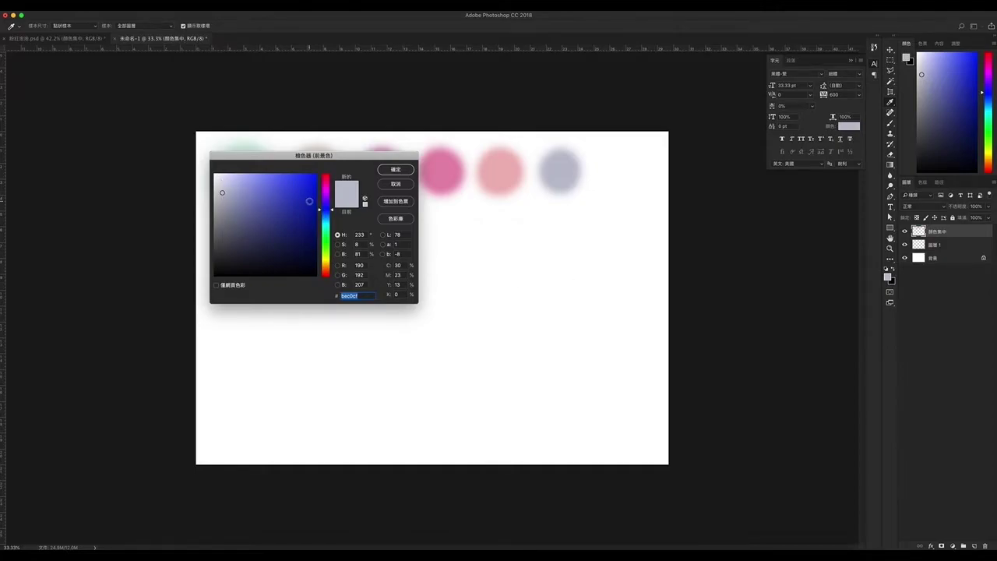
{"action": "left_click", "coordinate": [396, 184]}
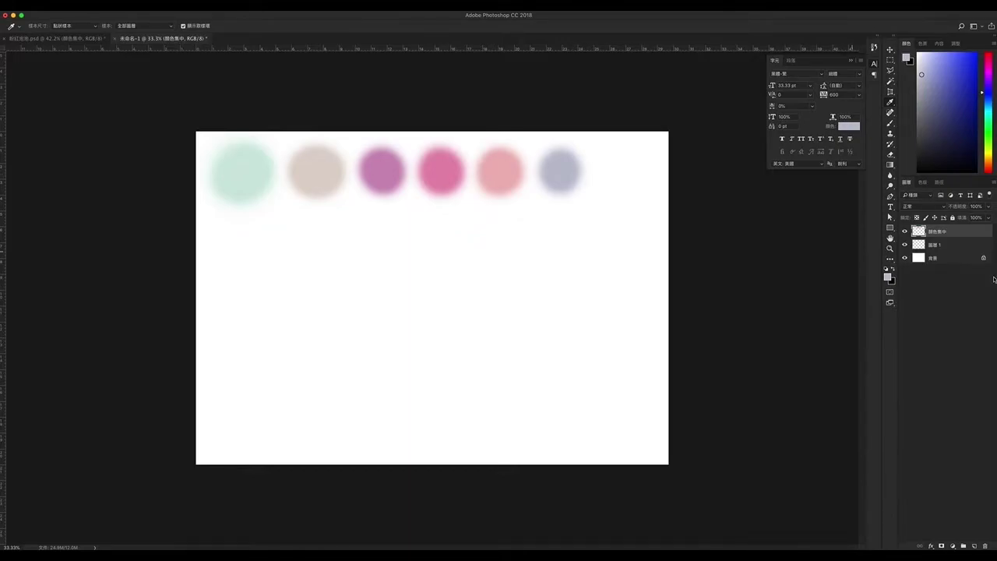
Lock the 顏色集中 layer and make 圖層 1 the active layer
{"action": "left_click", "coordinate": [949, 246]}
{"action": "left_click", "coordinate": [953, 218]}
{"action": "left_click", "coordinate": [949, 247]}
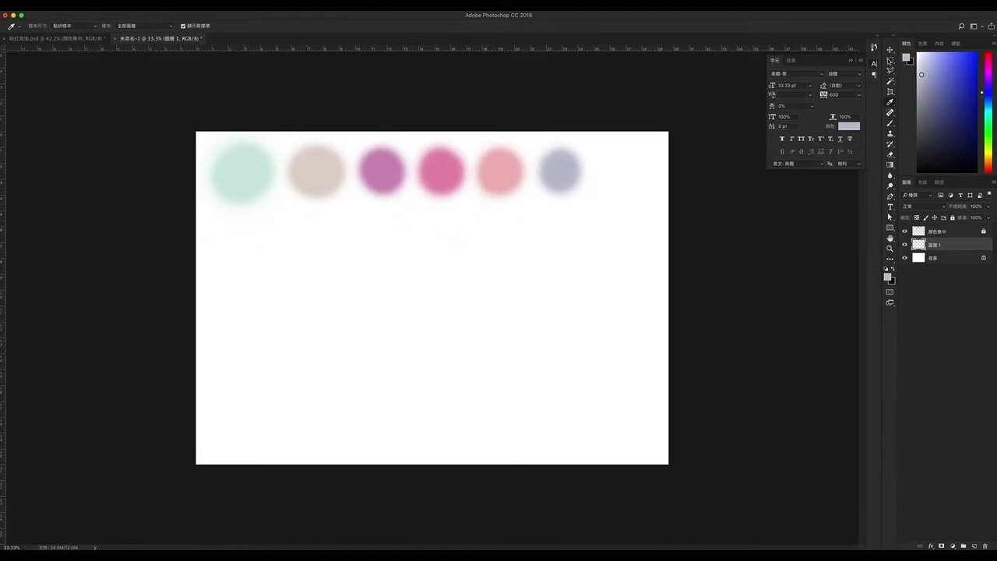
Draw a tall rectangular selection strip along the canvas's left edge
{"action": "left_click", "coordinate": [891, 61]}
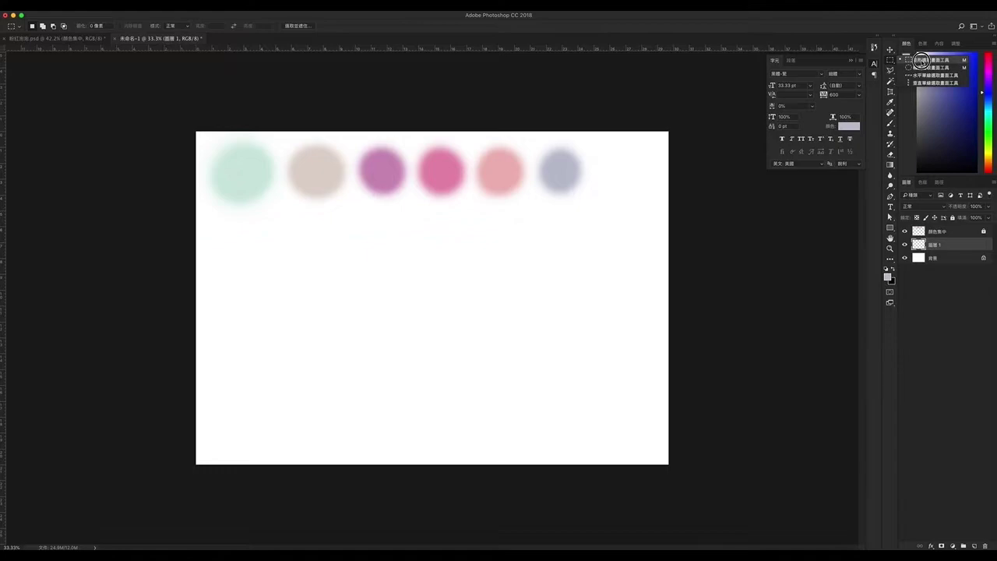
{"action": "left_click", "coordinate": [922, 61]}
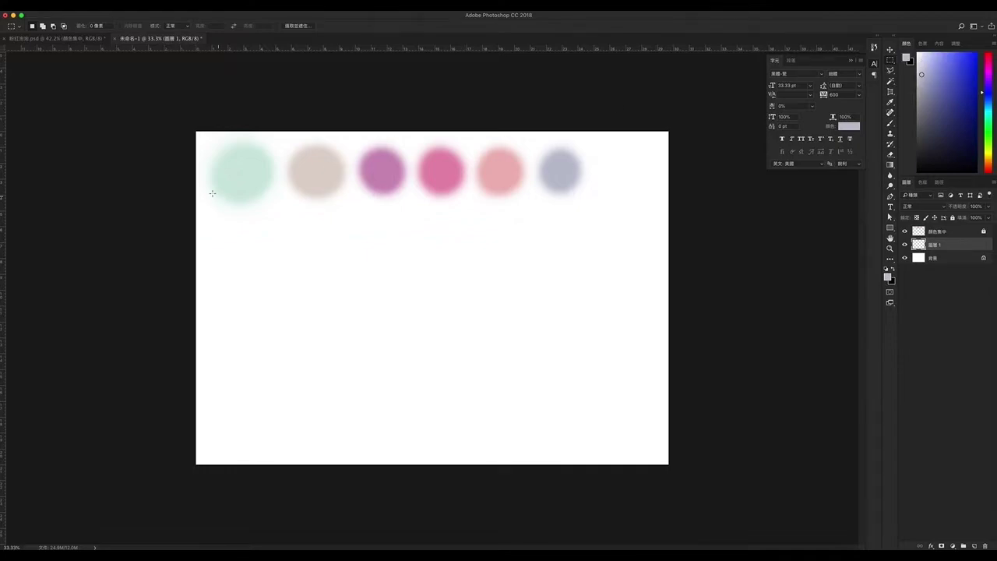
{"action": "left_click_drag", "start_coordinate": [185, 119], "coordinate": [250, 473]}
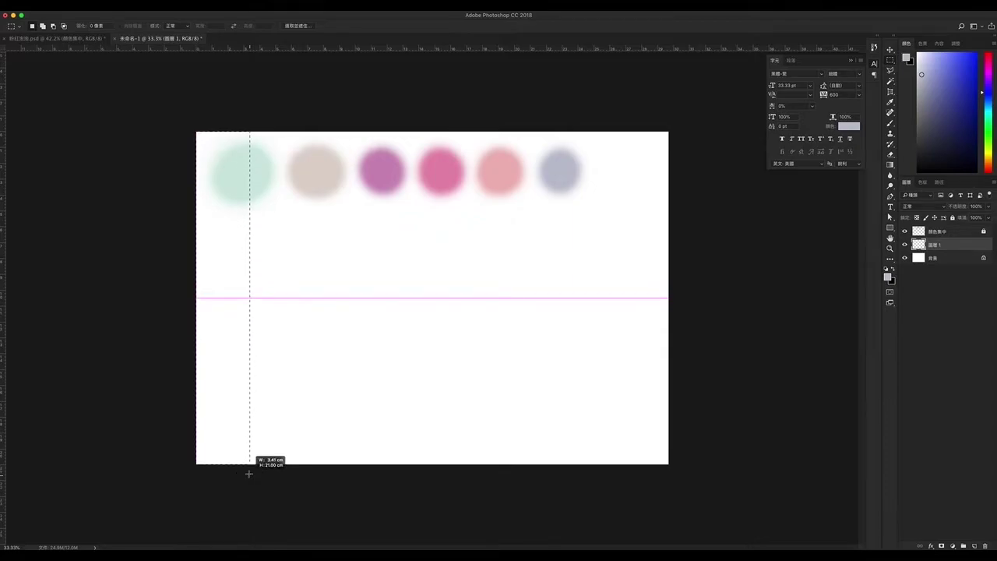
{"action": "left_click_drag", "start_coordinate": [251, 474], "coordinate": [249, 470]}
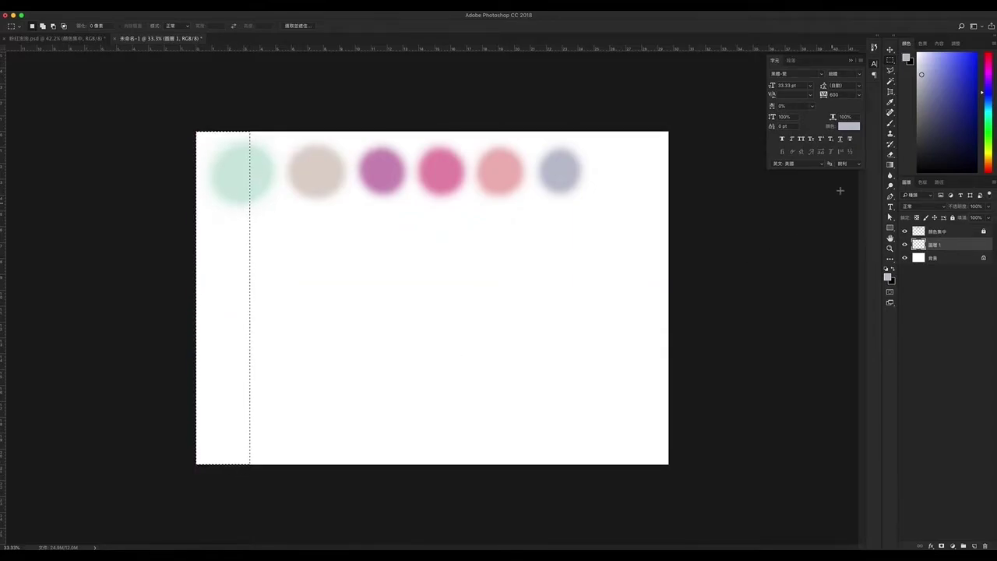
Brush the fourth circle's pink down the left strip
{"action": "left_click", "coordinate": [892, 123]}
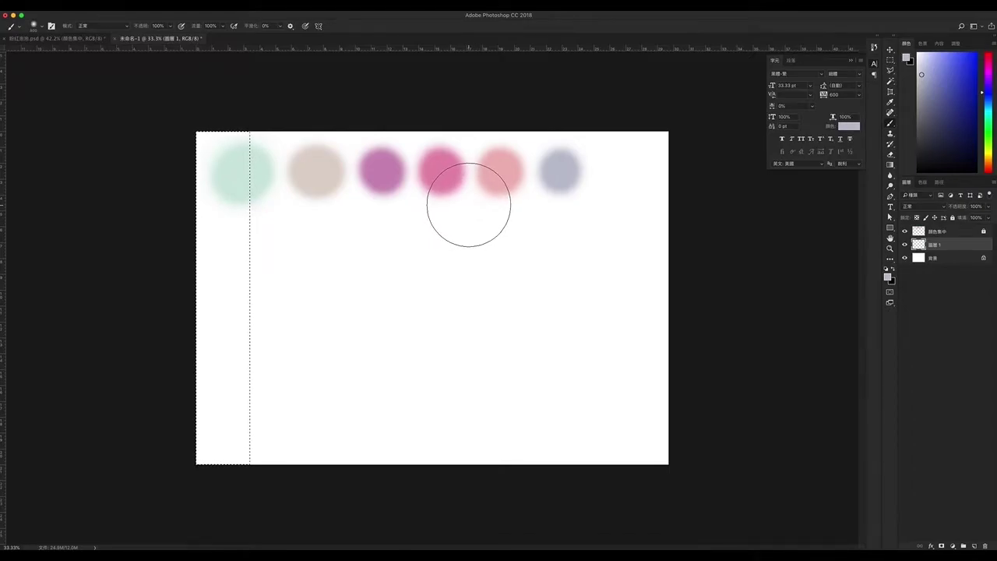
{"action": "left_click", "coordinate": [447, 166], "text": "alt"}
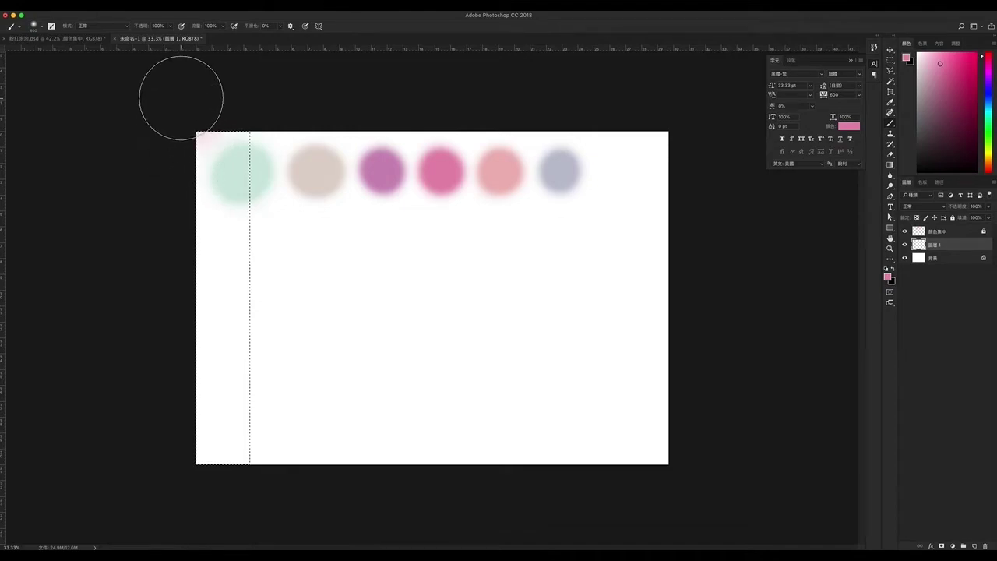
{"action": "left_click_drag", "start_coordinate": [180, 98], "coordinate": [177, 136]}
{"action": "mouse_move", "coordinate": [173, 232]}
{"action": "left_mouse_down"}
{"action": "mouse_move", "coordinate": [160, 323]}
{"action": "mouse_move", "coordinate": [172, 403]}
{"action": "mouse_move", "coordinate": [156, 476]}
{"action": "mouse_move", "coordinate": [180, 116]}
{"action": "left_mouse_up"}
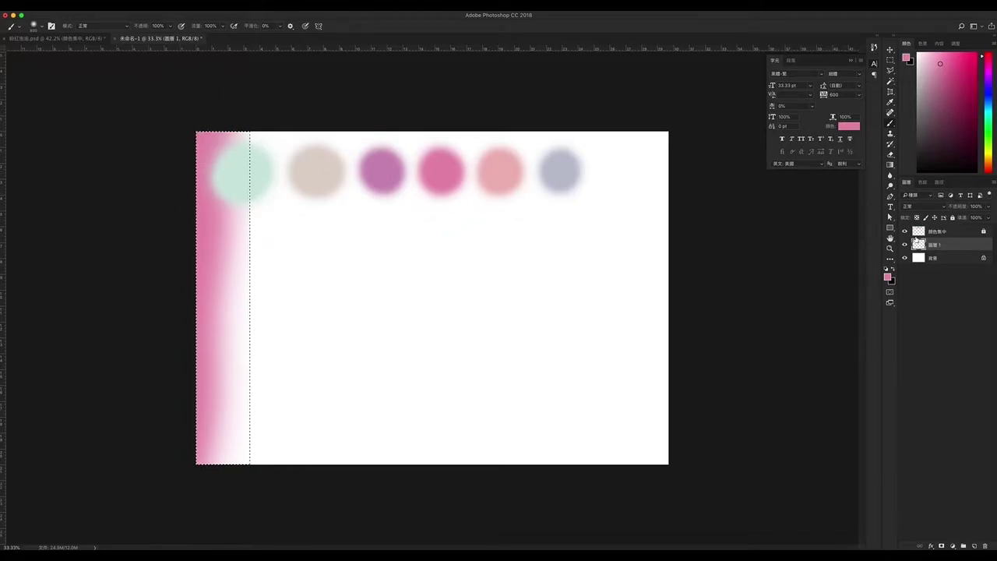
Sample the light-pink circle, paint it down the strip, and enlarge the brush
{"action": "left_click", "coordinate": [905, 232]}
{"action": "left_click", "coordinate": [904, 232]}
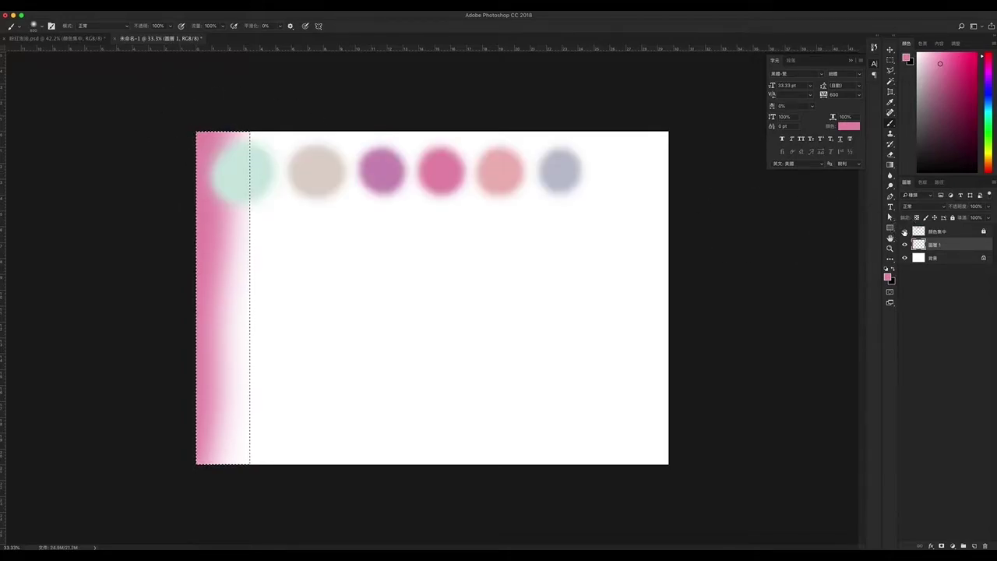
{"action": "left_click", "coordinate": [505, 167], "text": "alt"}
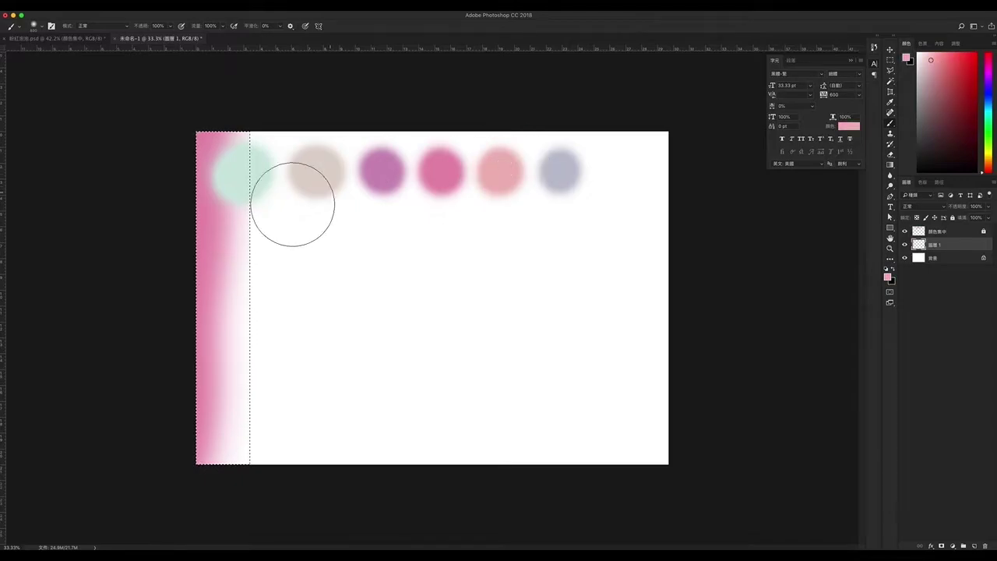
{"action": "left_click_drag", "start_coordinate": [265, 220], "coordinate": [255, 475]}
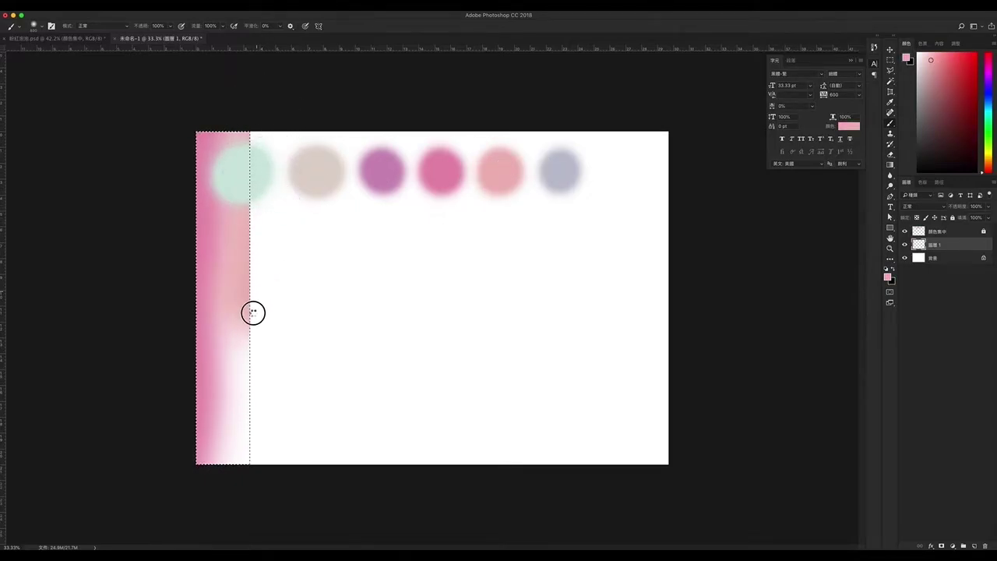
{"action": "key", "text": "bracketright"}
{"action": "key", "text": "bracketright"}
{"action": "key", "text": "bracketright"}
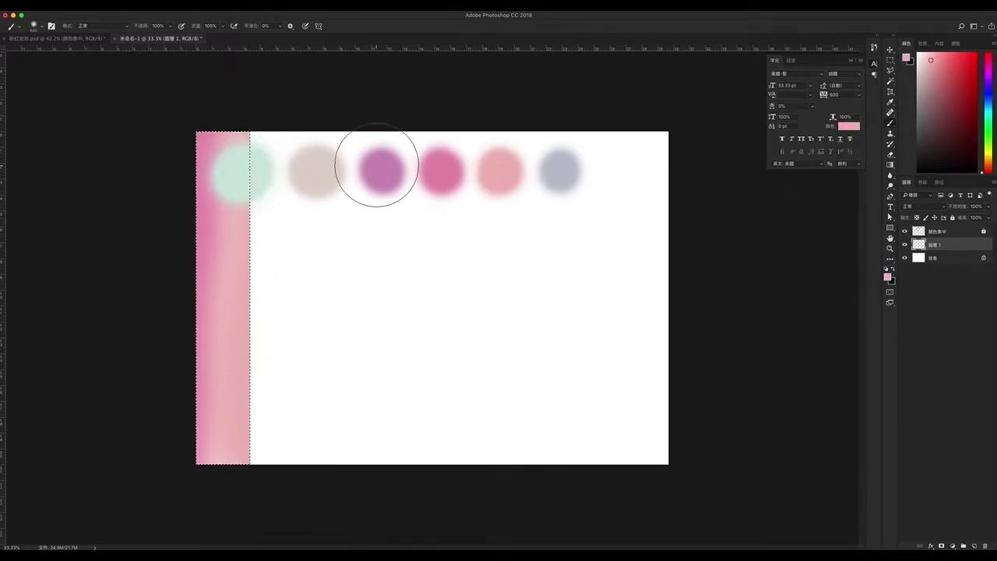
{"action": "left_click", "coordinate": [195, 3]}
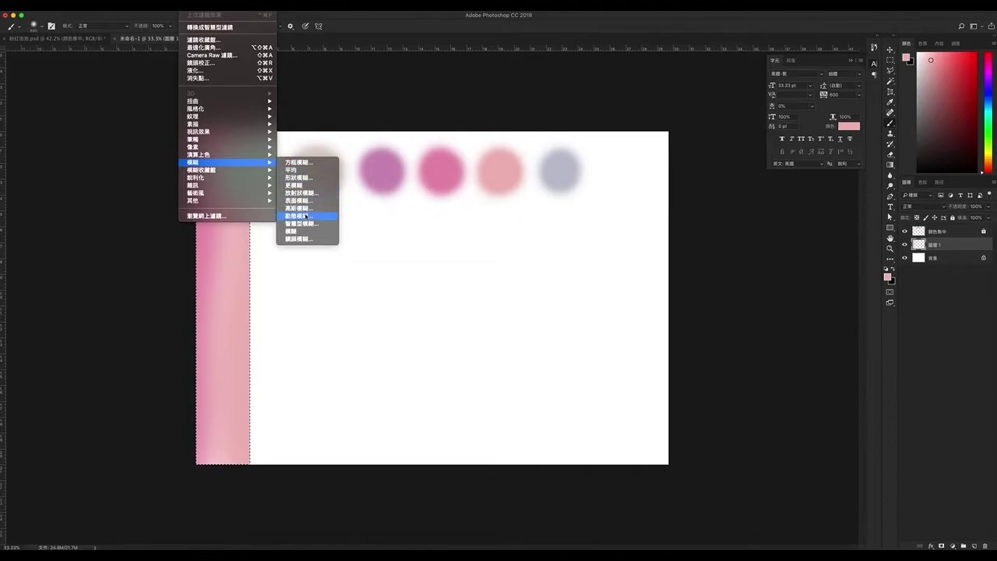
{"action": "mouse_move", "coordinate": [193, 162]}
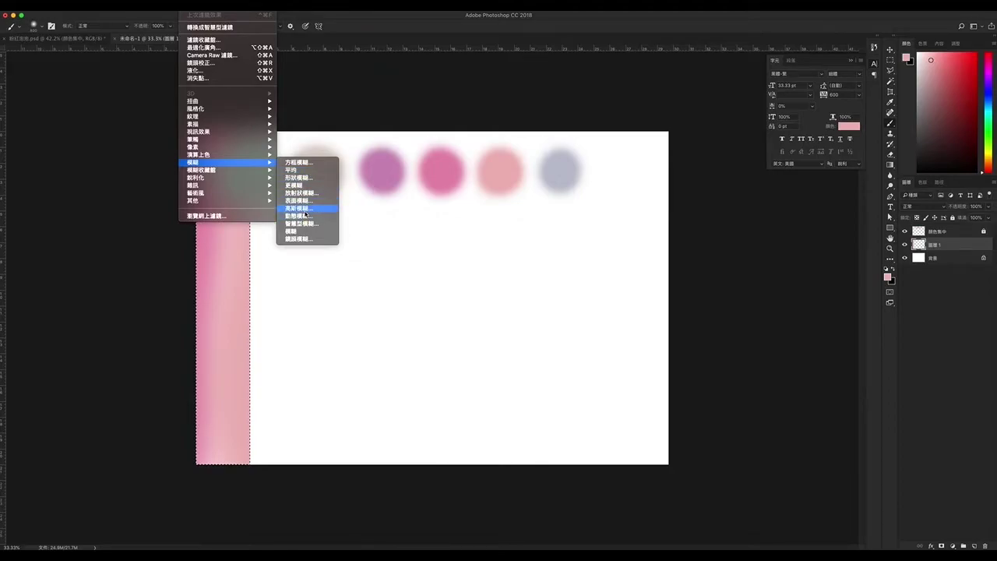
Apply a 7-pixel Gaussian Blur to the pink strip, hide the circles, and add Layer 2
{"action": "left_click", "coordinate": [301, 208]}
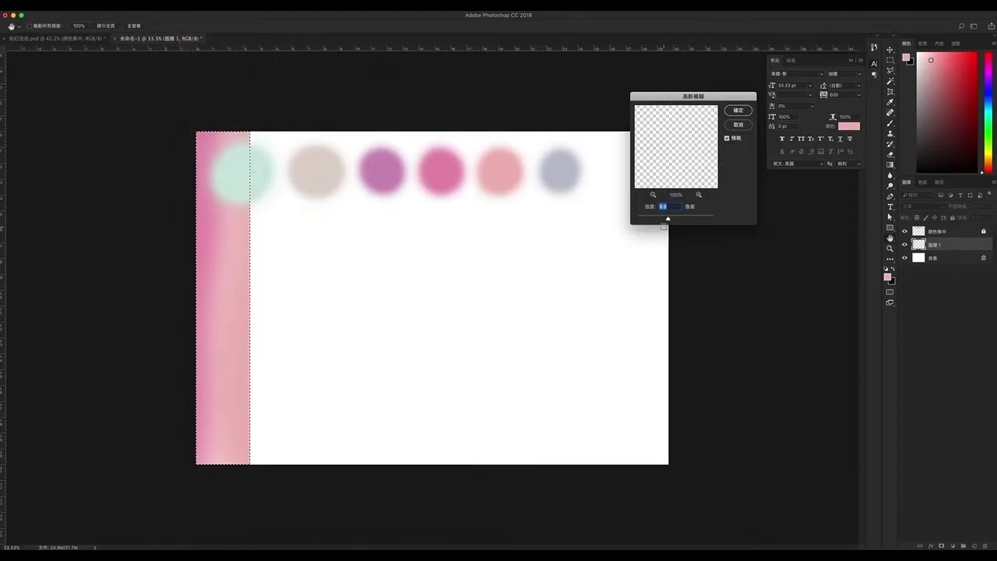
{"action": "left_click_drag", "start_coordinate": [667, 219], "coordinate": [664, 220]}
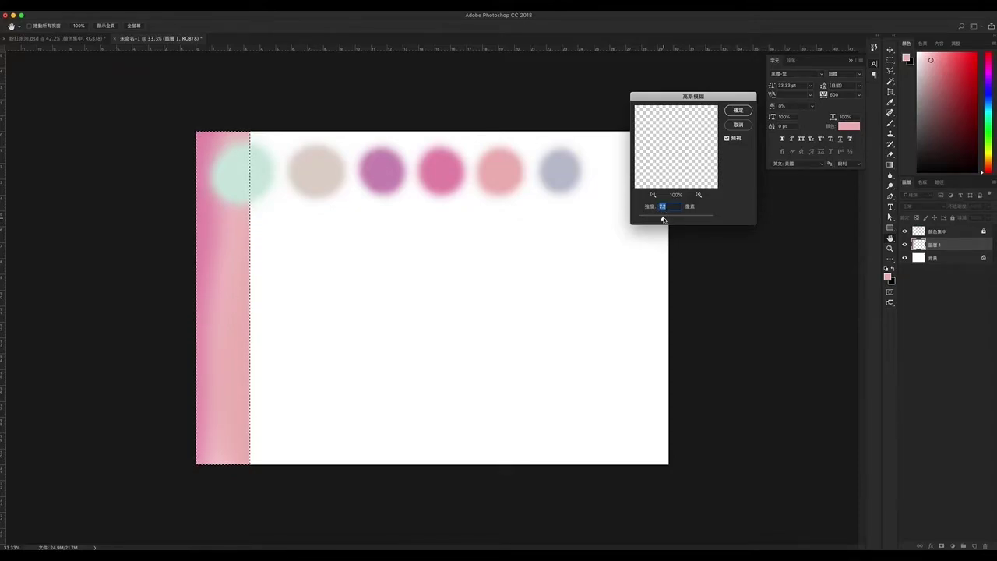
{"action": "left_click", "coordinate": [737, 111]}
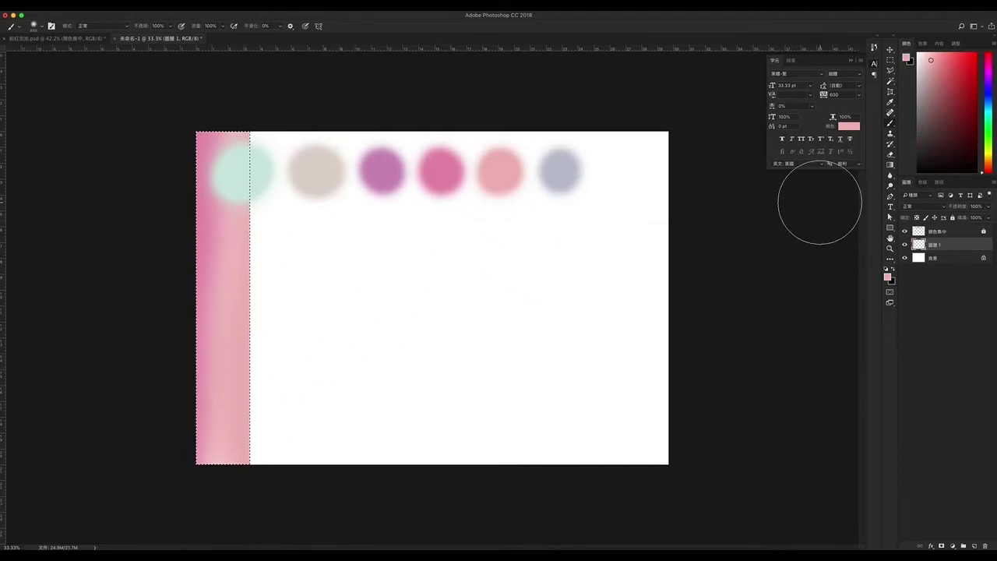
{"action": "left_click", "coordinate": [906, 231]}
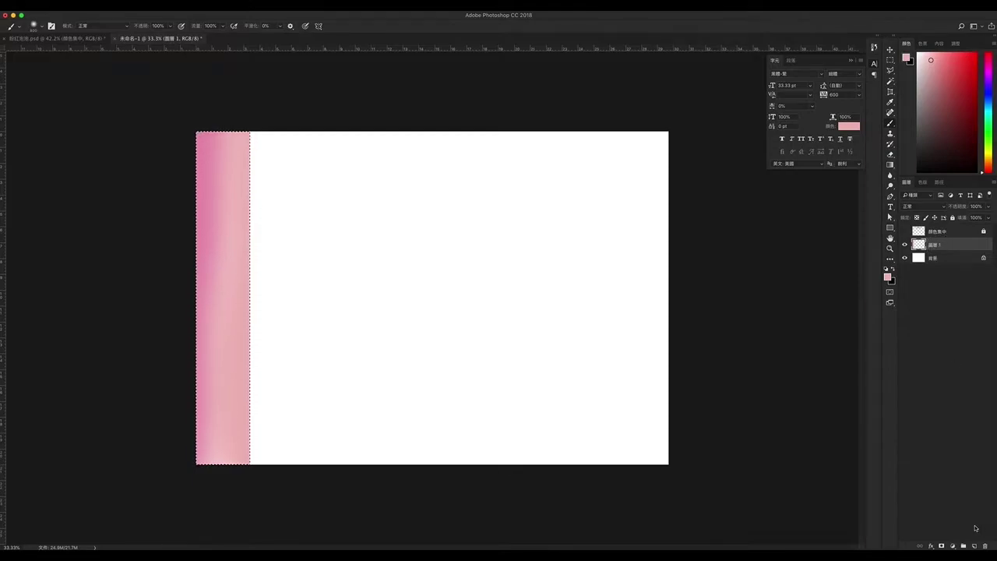
{"action": "left_click", "coordinate": [975, 546]}
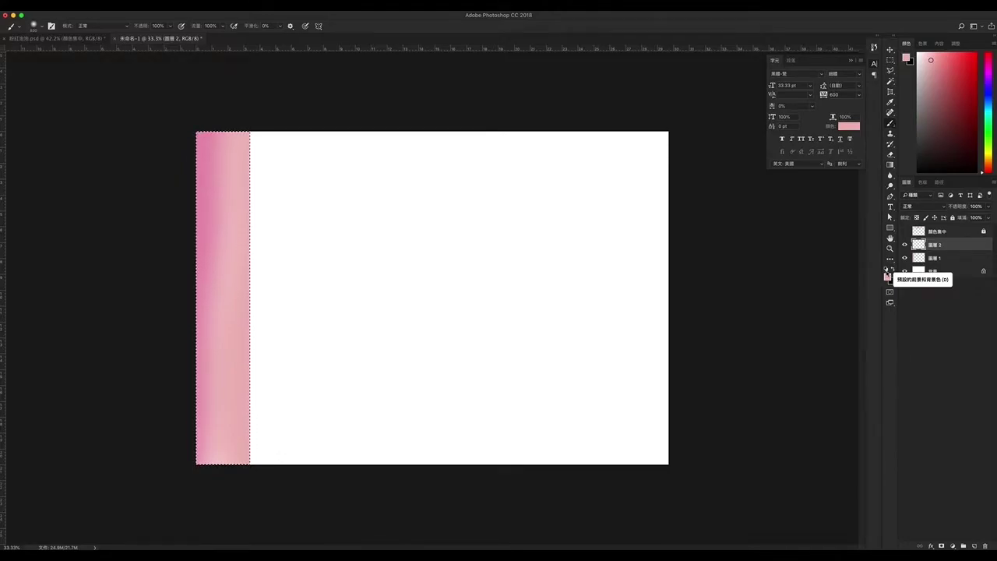
Reset colours to black and white and set the Paint Bucket to fill with Foreground
{"action": "left_click", "coordinate": [886, 271]}
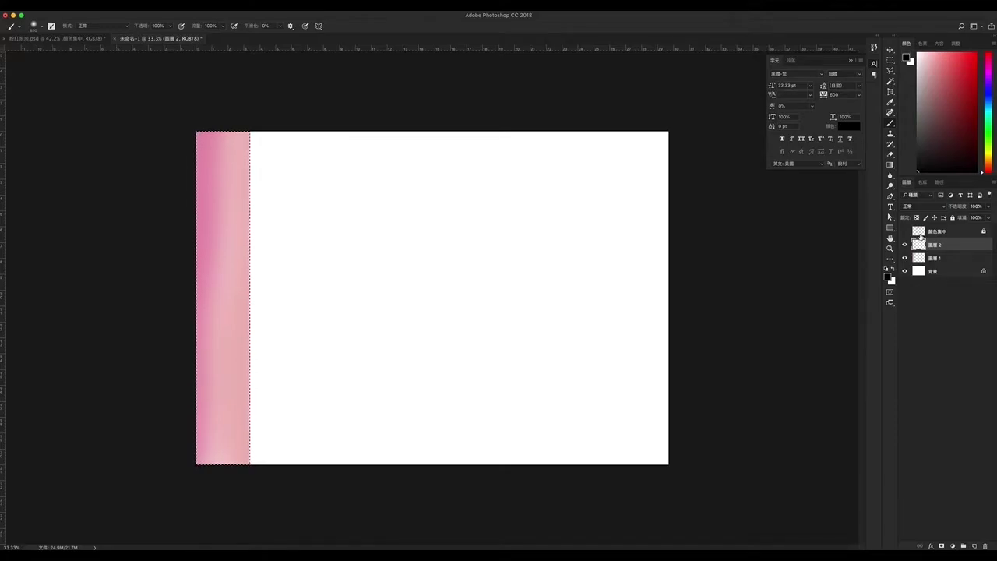
{"action": "left_click", "coordinate": [890, 165]}
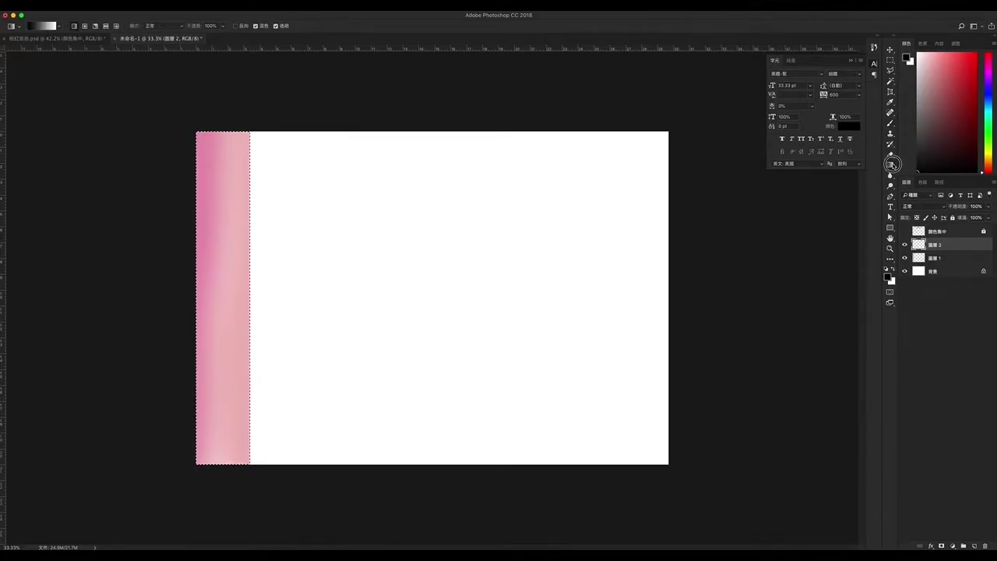
{"action": "left_click", "coordinate": [921, 173]}
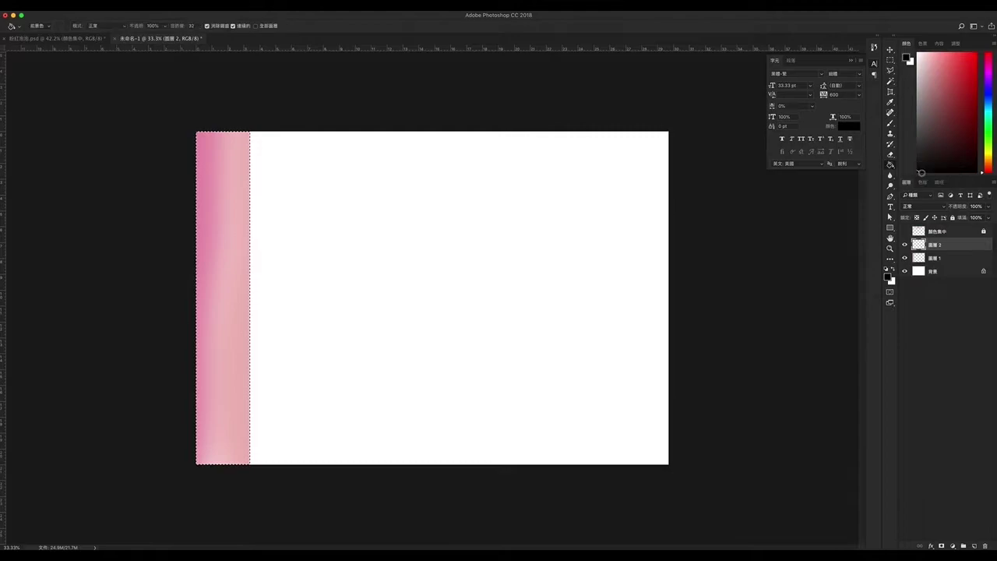
{"action": "left_click", "coordinate": [50, 26]}
Swap white to foreground and fill the selected strip on Layer 2 with white
{"action": "left_click", "coordinate": [47, 26]}
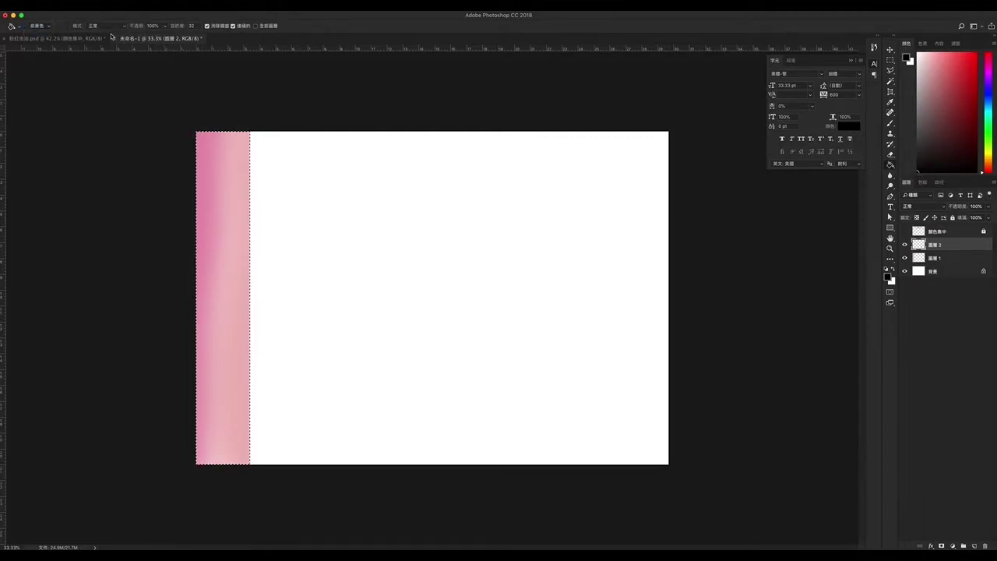
{"action": "left_click", "coordinate": [893, 268]}
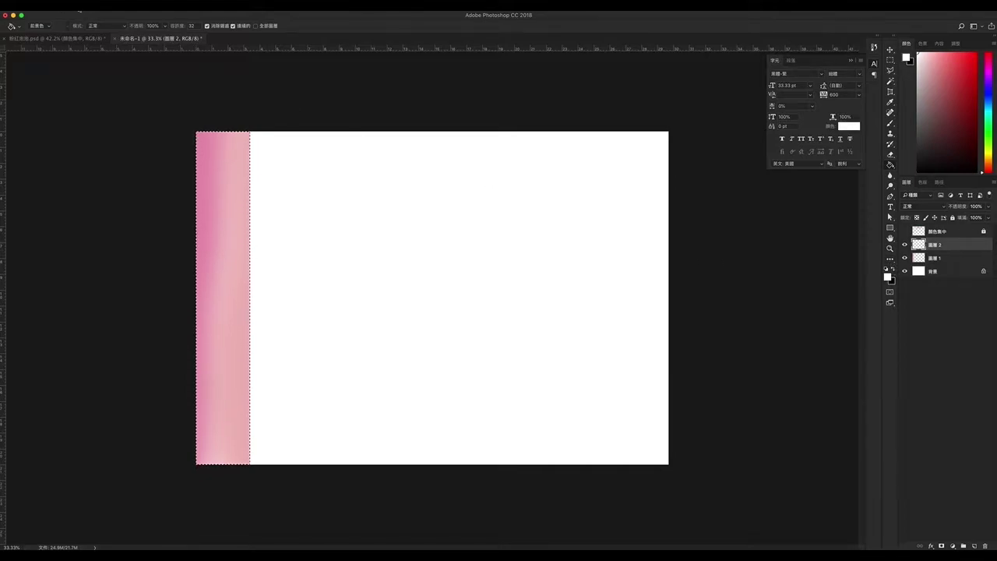
{"action": "left_click", "coordinate": [93, 9]}
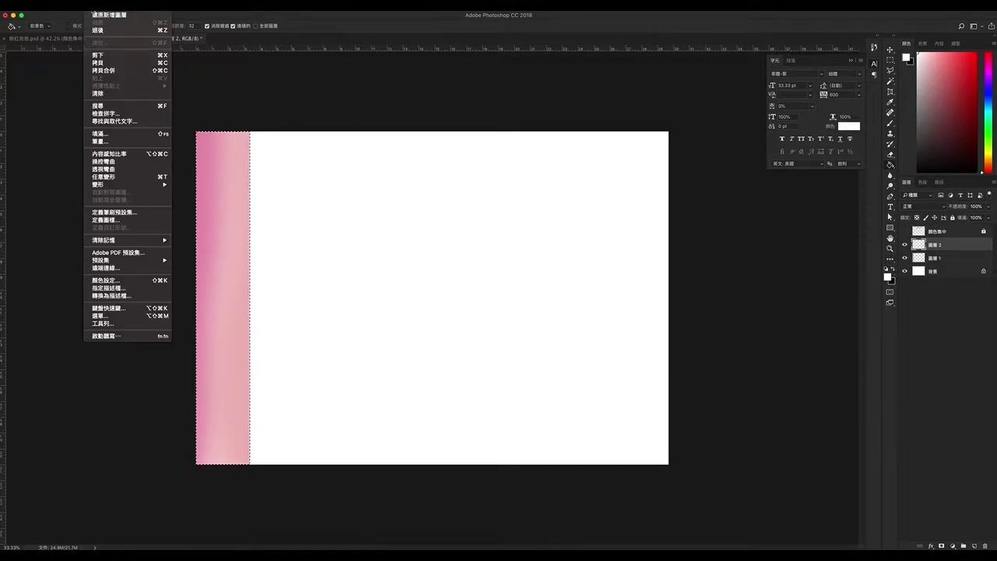
{"action": "left_click", "coordinate": [101, 133]}
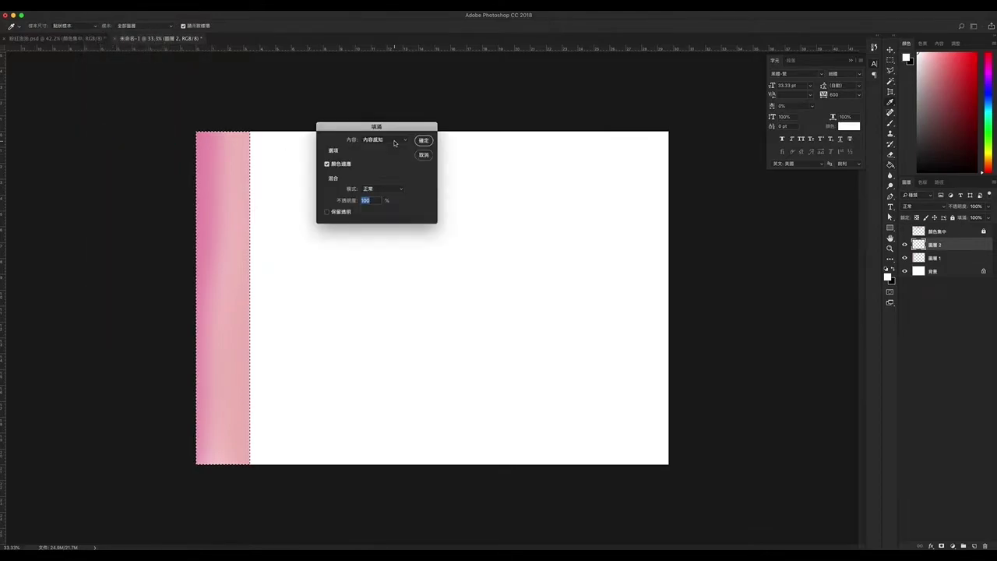
{"action": "left_click", "coordinate": [395, 143]}
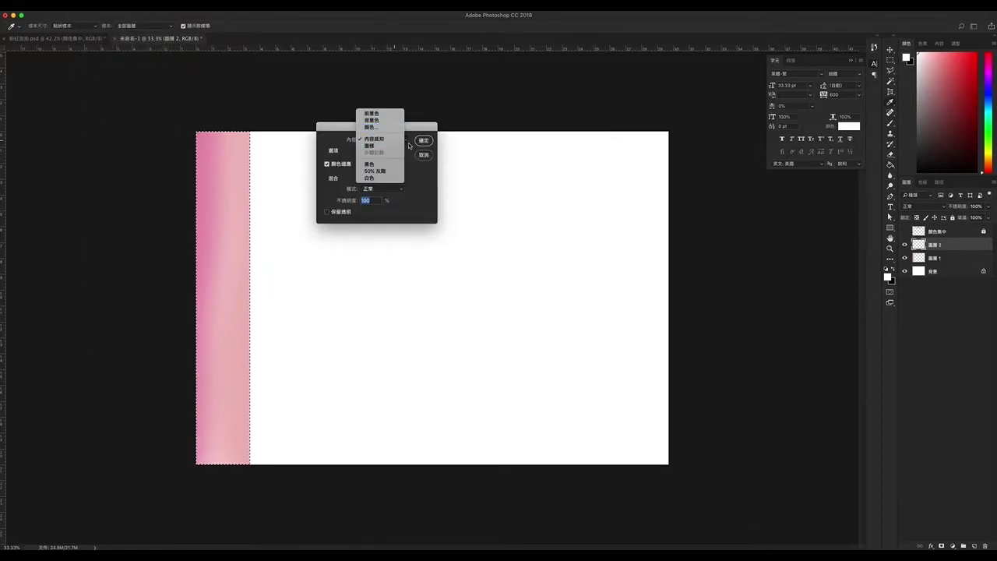
{"action": "left_click", "coordinate": [423, 155]}
{"action": "key", "text": "g"}
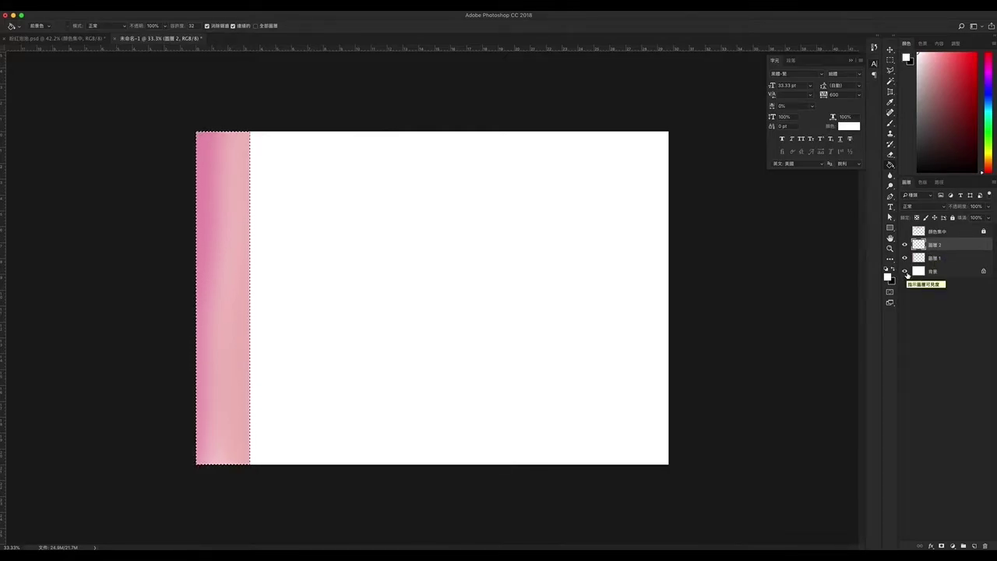
{"action": "key", "text": "Delete"}
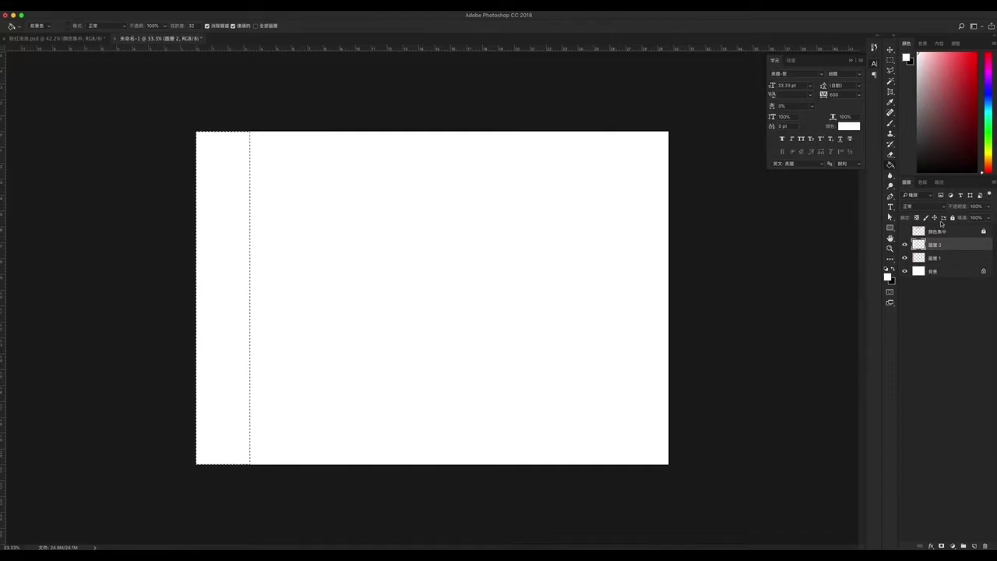
Set Layer 2 to Dissolve at 34% opacity and add a layer mask
{"action": "left_click", "coordinate": [942, 207]}
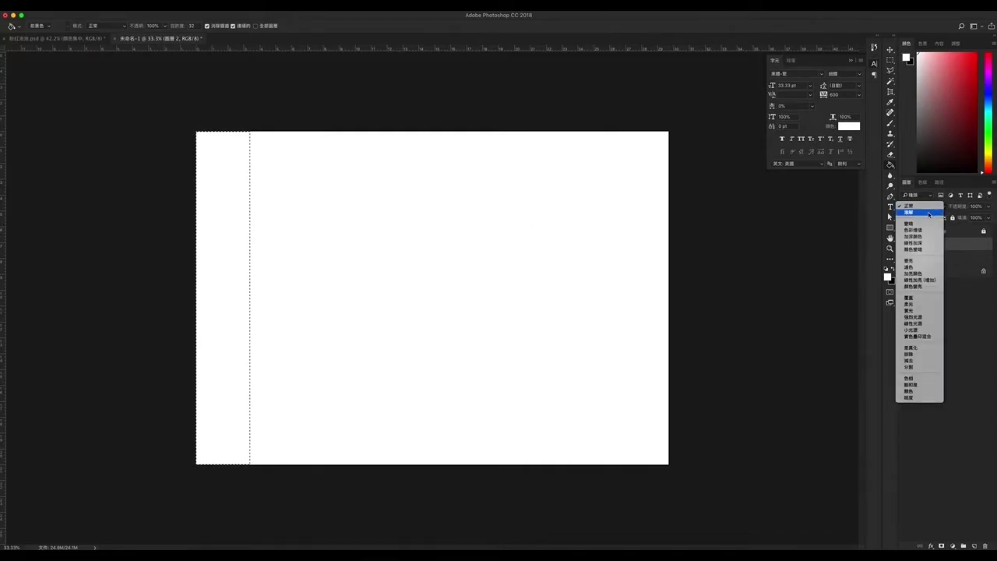
{"action": "left_click", "coordinate": [929, 213]}
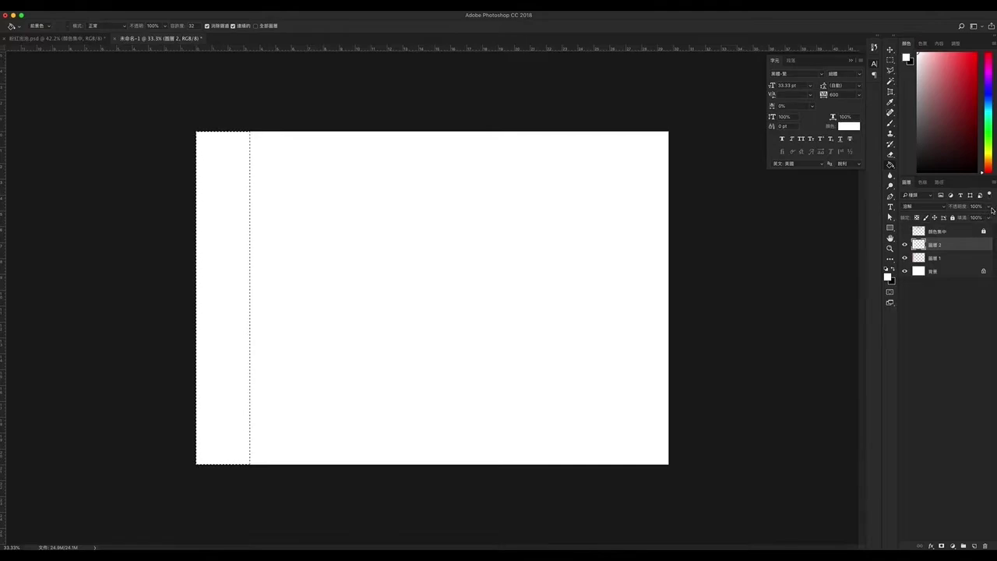
{"action": "left_click", "coordinate": [990, 207]}
{"action": "left_click_drag", "start_coordinate": [989, 218], "coordinate": [964, 219]}
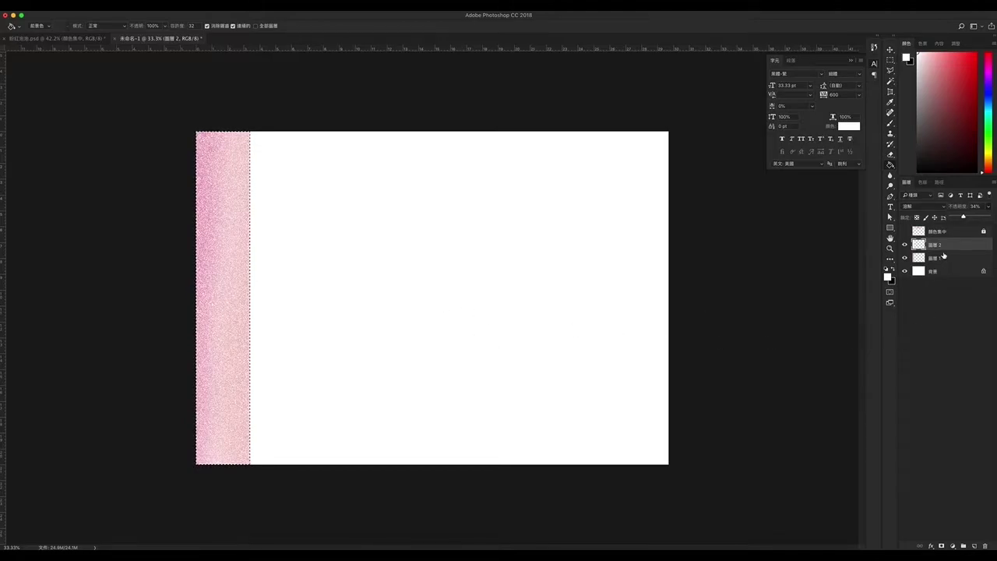
{"action": "left_click", "coordinate": [947, 249]}
{"action": "left_click", "coordinate": [942, 547]}
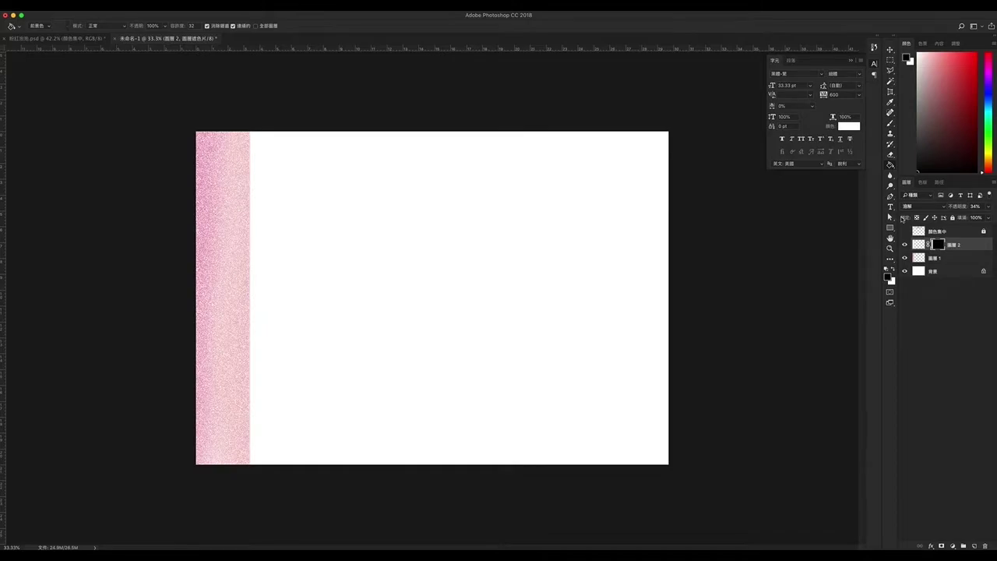
Mask the grain off the strip's right side, raise Layer 2 opacity to 60%, and view the poster
{"action": "left_click", "coordinate": [892, 123]}
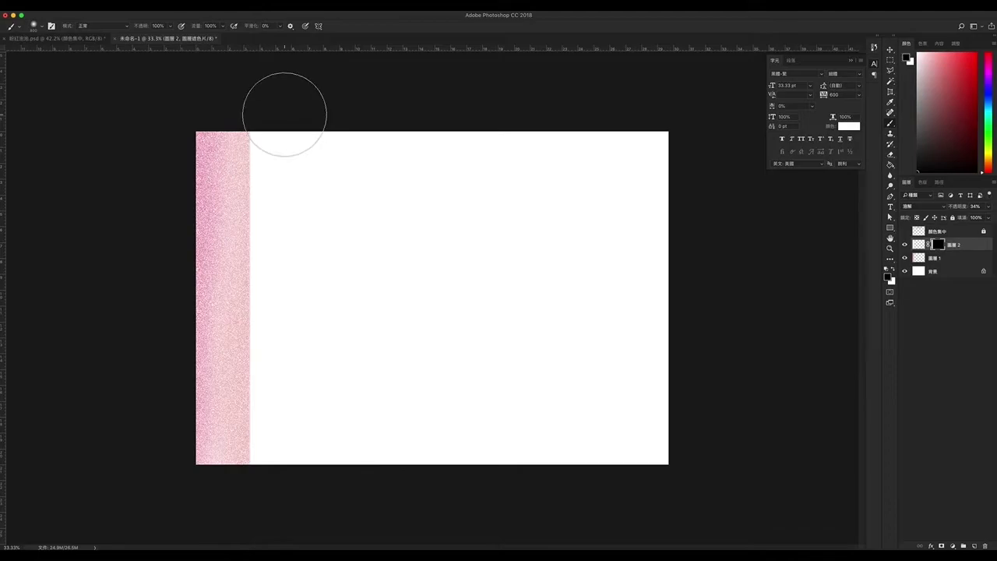
{"action": "left_click_drag", "start_coordinate": [286, 109], "coordinate": [282, 156]}
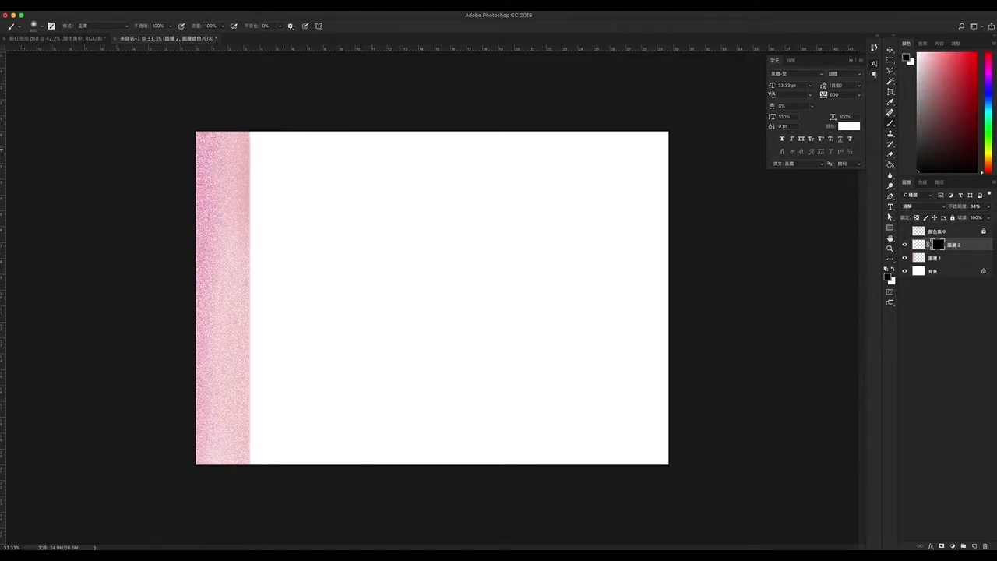
{"action": "left_click_drag", "start_coordinate": [279, 222], "coordinate": [273, 470]}
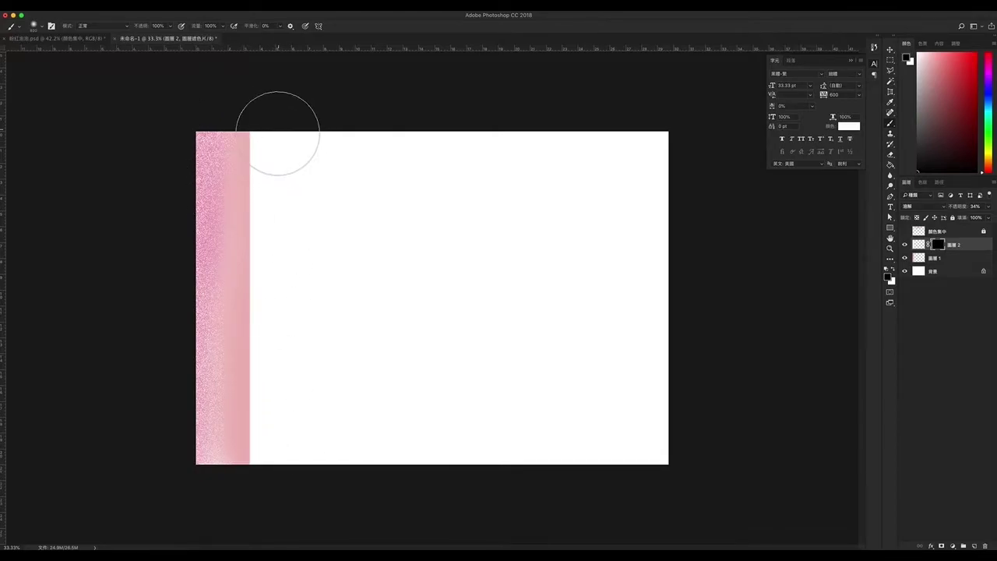
{"action": "left_click", "coordinate": [990, 206]}
{"action": "left_click_drag", "start_coordinate": [968, 218], "coordinate": [979, 219]}
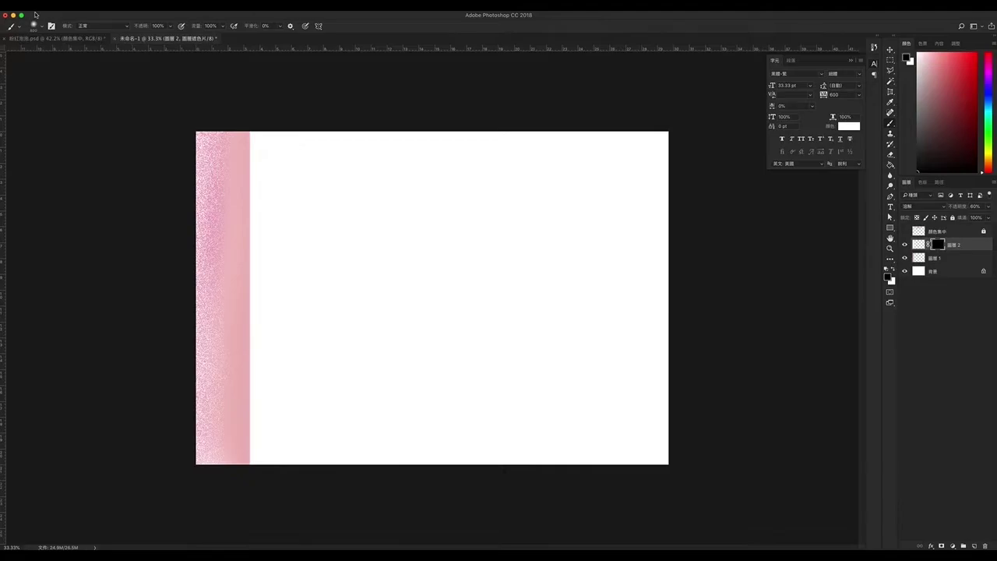
{"action": "left_click", "coordinate": [55, 37]}
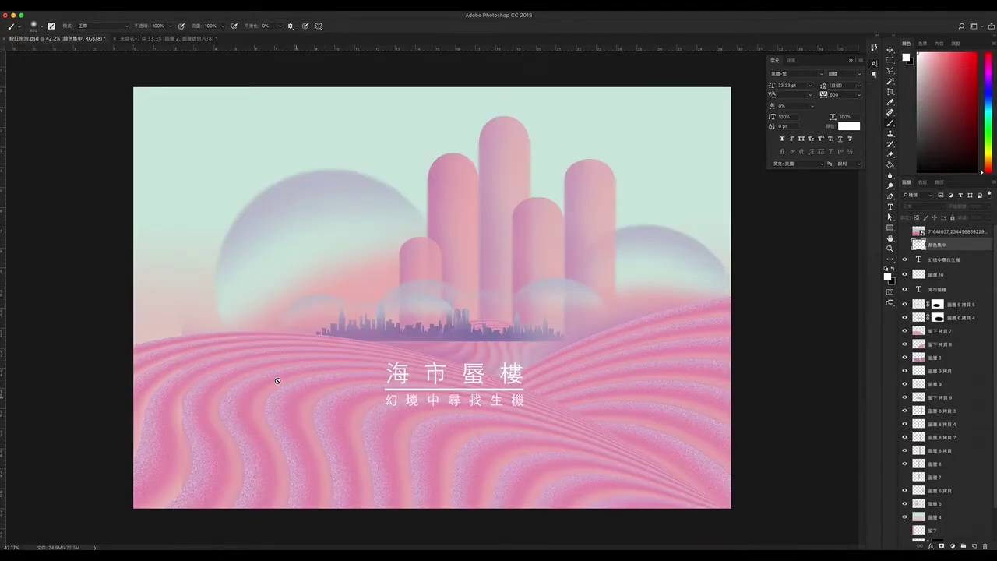
Return to the 未命名-1 document and select the layer holding the pink strip
{"action": "left_click", "coordinate": [168, 40]}
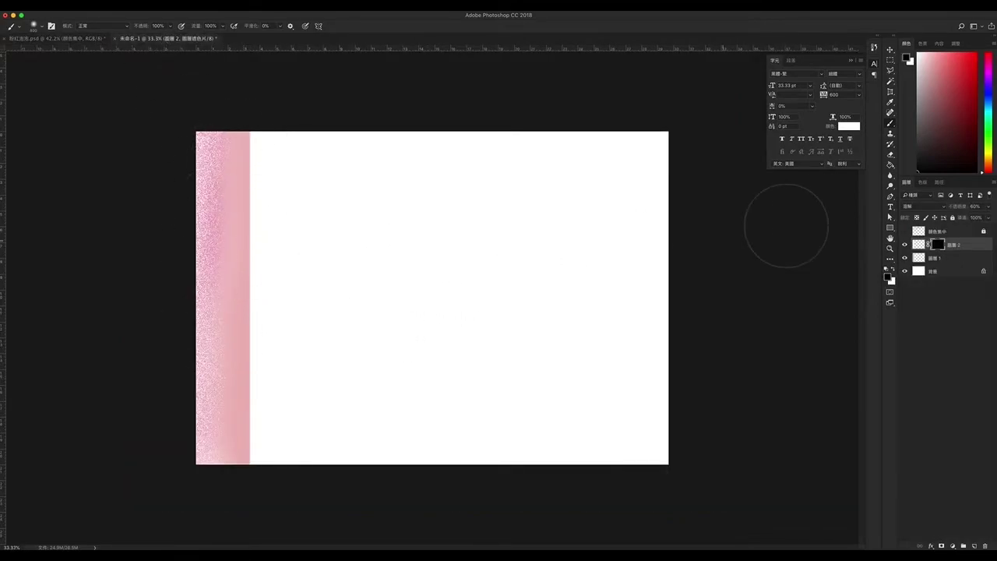
{"action": "left_click", "coordinate": [953, 260]}
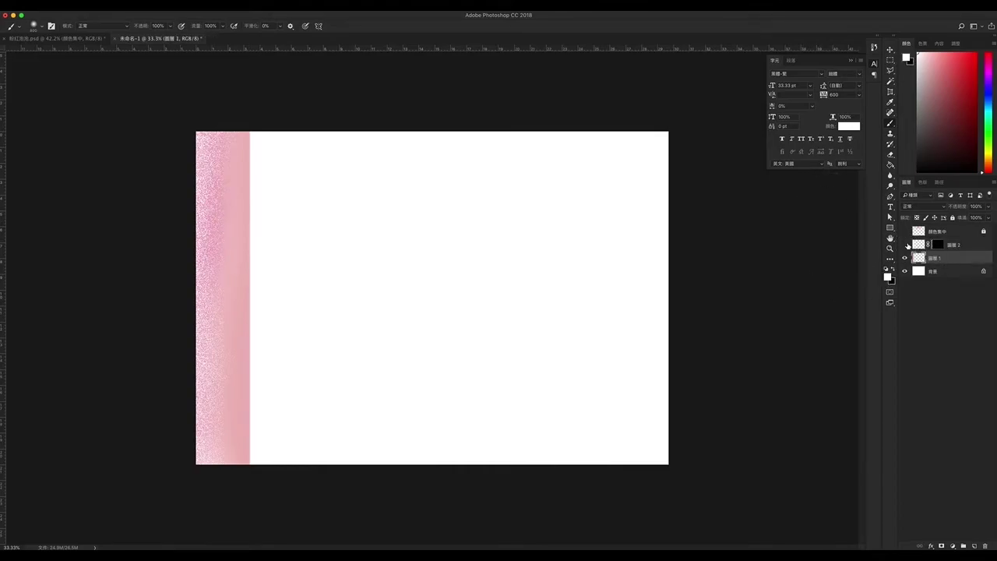
Hide the noise, load the strip as a selection, show the swatch circles and sample their grey-blue
{"action": "left_click", "coordinate": [906, 244]}
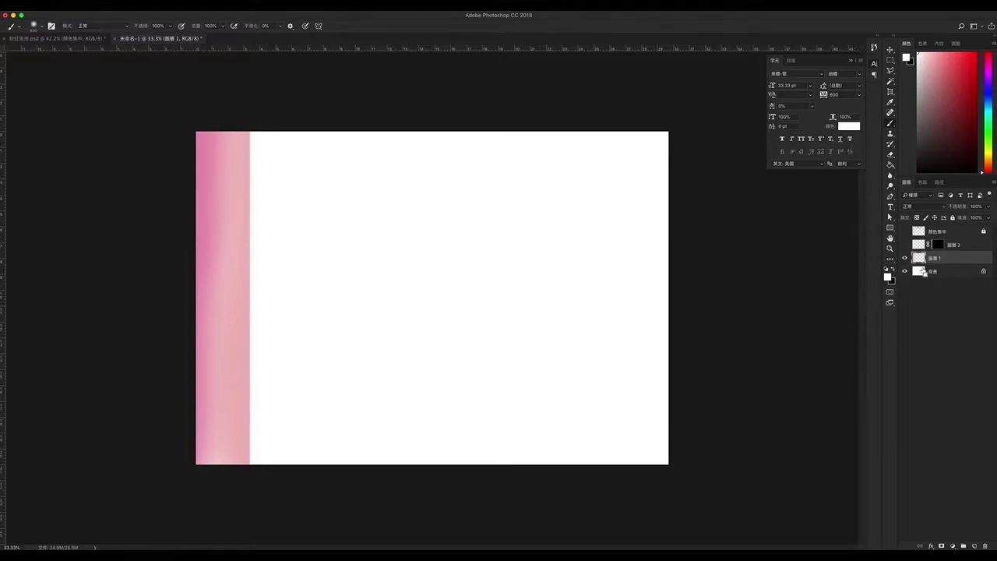
{"action": "left_click", "coordinate": [919, 258], "text": "ctrl"}
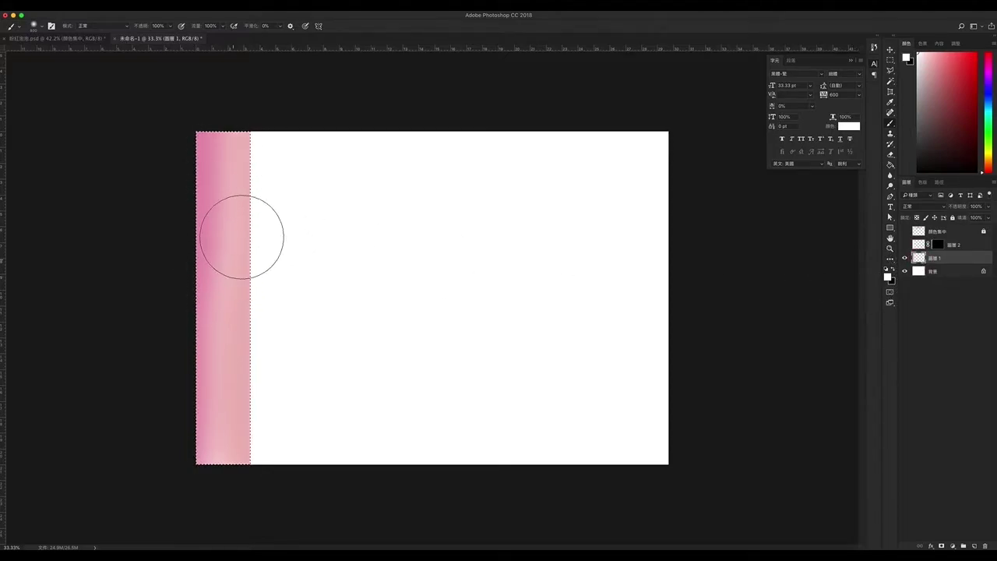
{"action": "left_click", "coordinate": [919, 232]}
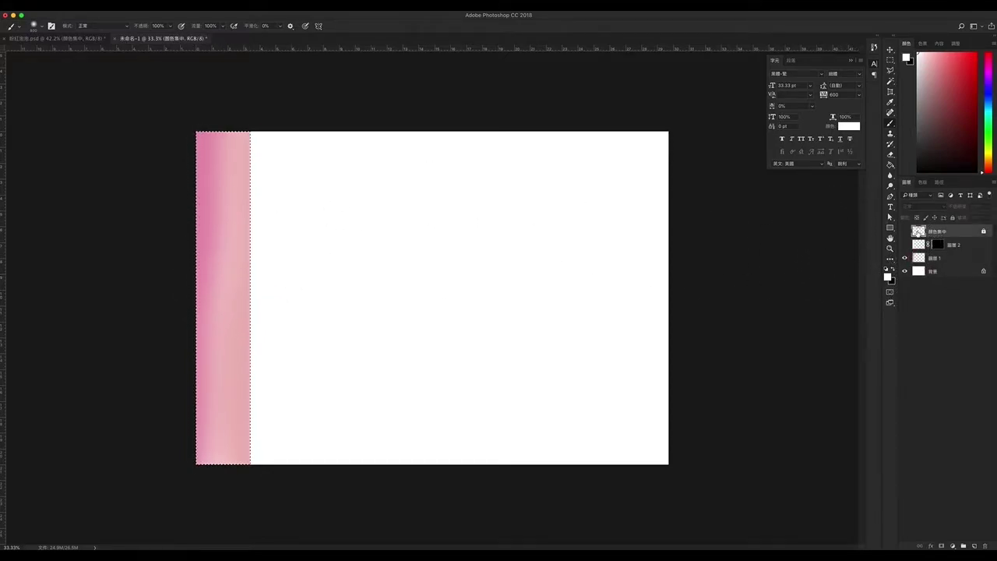
{"action": "left_click", "coordinate": [905, 232]}
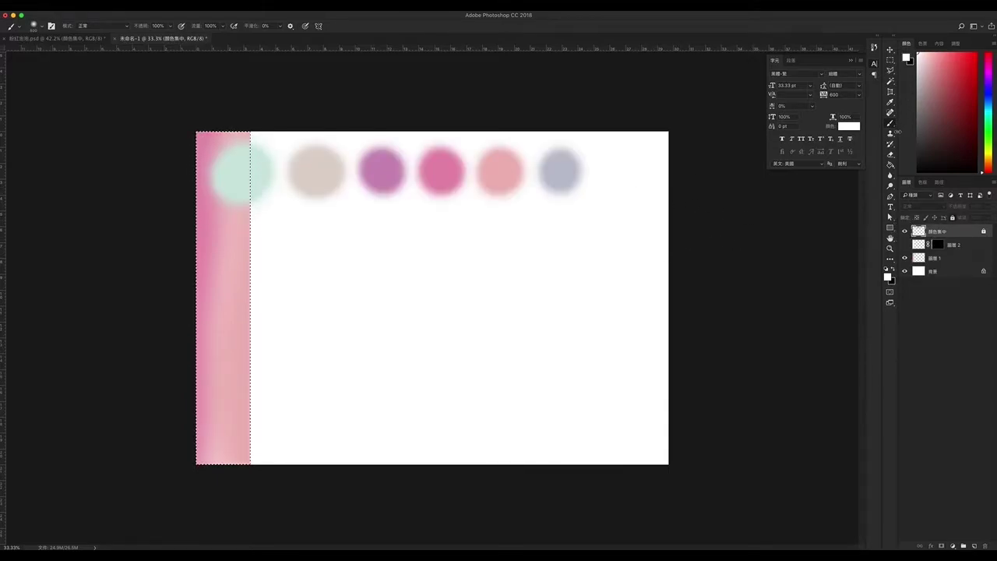
{"action": "key", "text": "i"}
{"action": "left_click", "coordinate": [559, 163]}
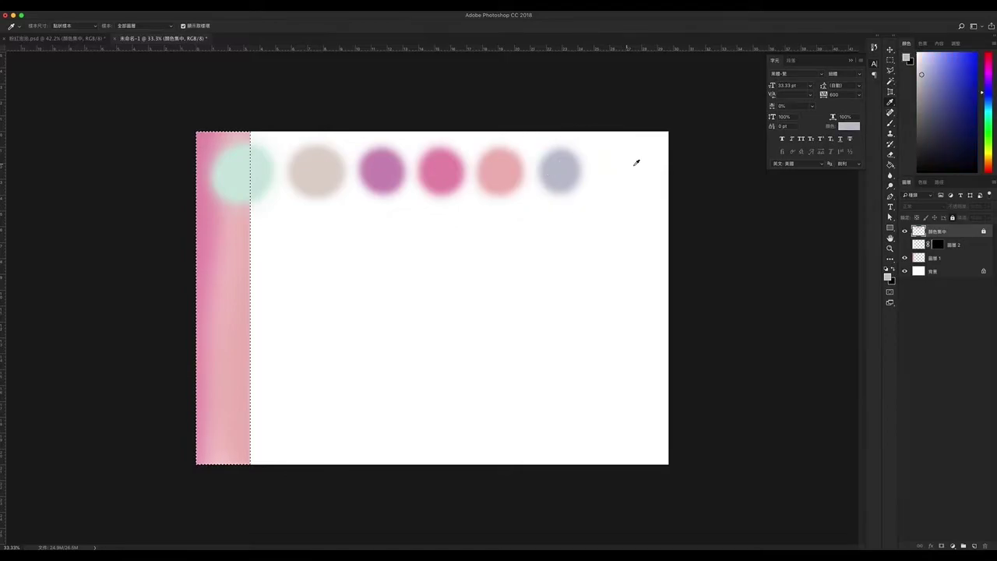
Paint a grey-blue tint down the strip's left edge and deeper pink down its centre
{"action": "left_click", "coordinate": [940, 260]}
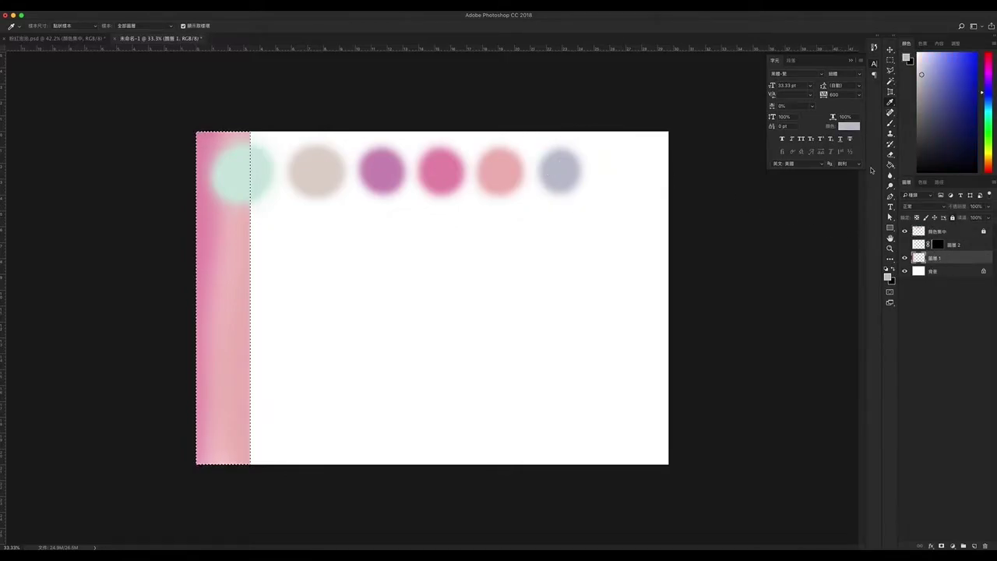
{"action": "left_click", "coordinate": [891, 123]}
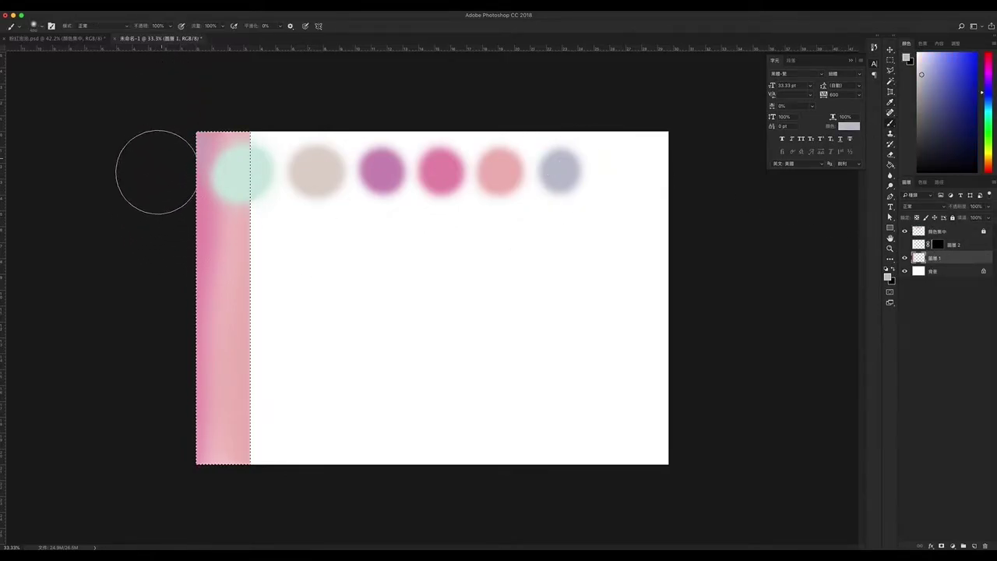
{"action": "left_click_drag", "start_coordinate": [156, 171], "coordinate": [158, 503]}
{"action": "key", "text": "bracketright"}
{"action": "key", "text": "bracketright"}
{"action": "key", "text": "bracketright"}
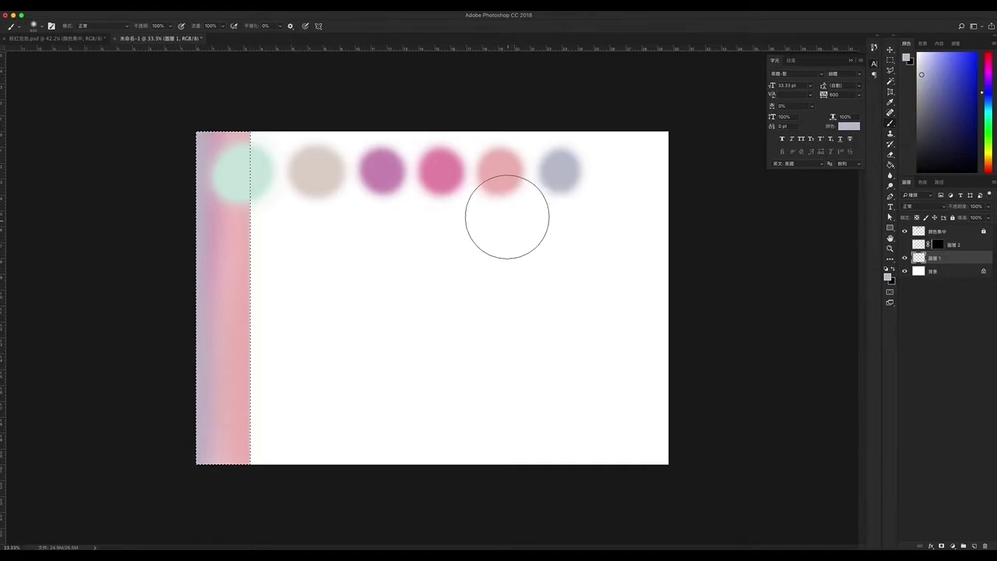
{"action": "left_click", "coordinate": [451, 174], "text": "alt"}
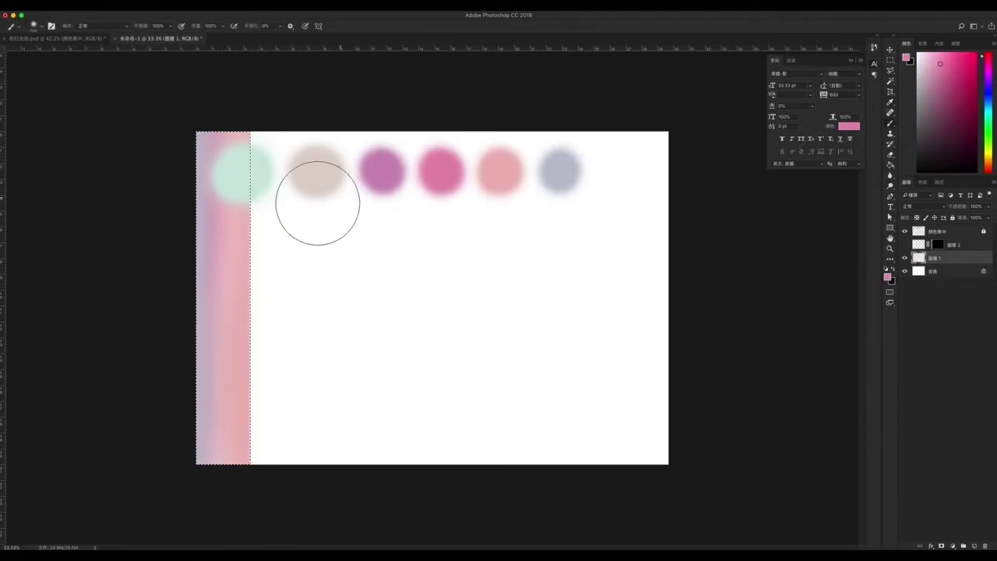
{"action": "key", "text": "bracketleft"}
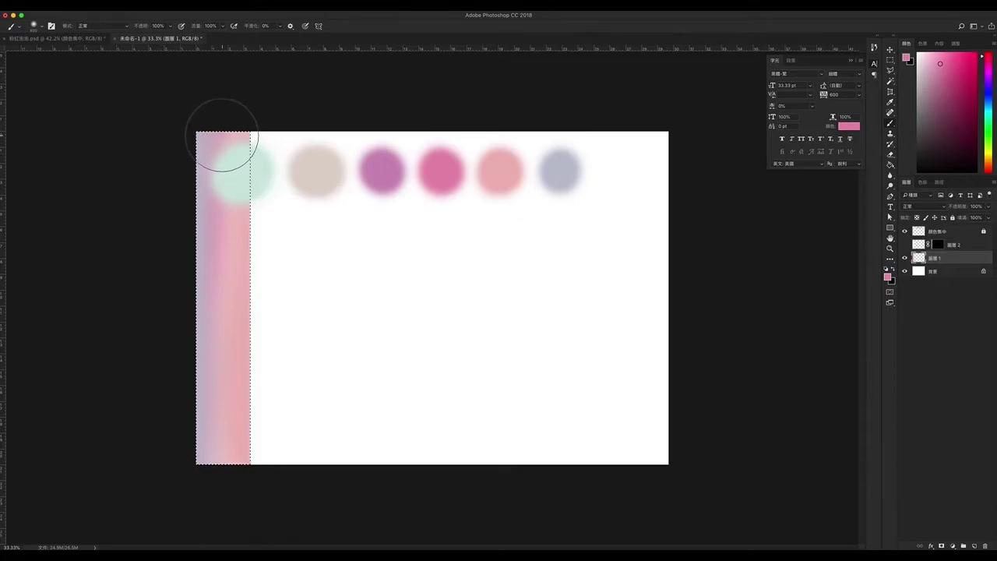
{"action": "key", "text": "bracketleft"}
{"action": "key", "text": "bracketleft"}
{"action": "key", "text": "bracketleft"}
{"action": "key", "text": "bracketleft"}
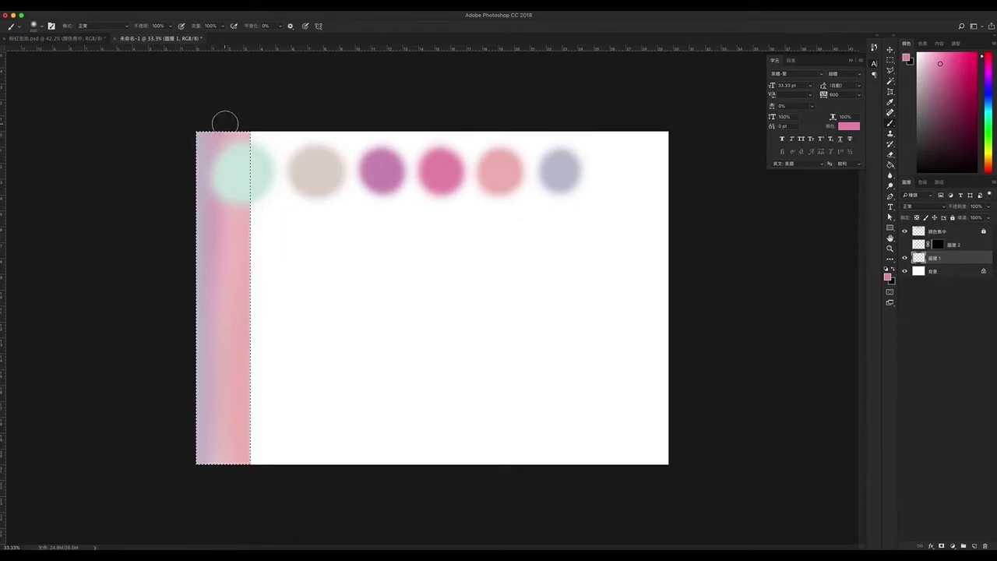
{"action": "left_click_drag", "start_coordinate": [225, 127], "coordinate": [213, 471]}
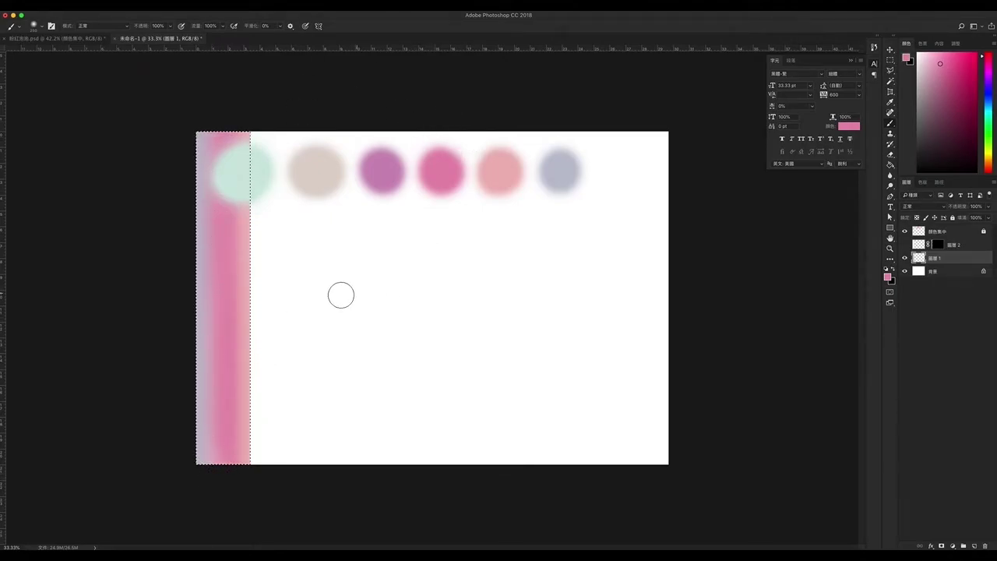
{"action": "left_click", "coordinate": [190, 9]}
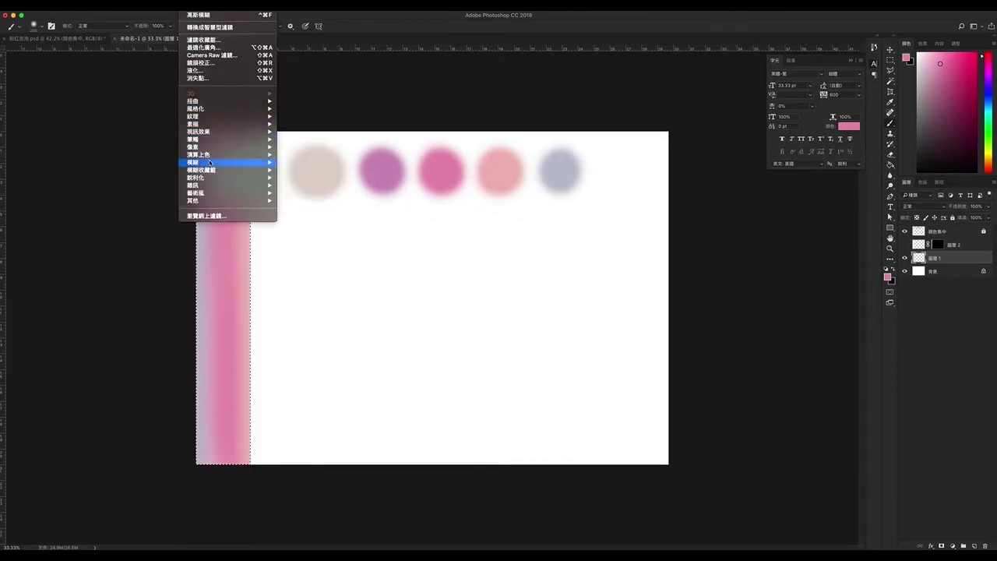
Gaussian-blur the pink strip at about 43 pixels radius, then deselect it
{"action": "mouse_move", "coordinate": [199, 163]}
{"action": "left_click", "coordinate": [312, 206]}
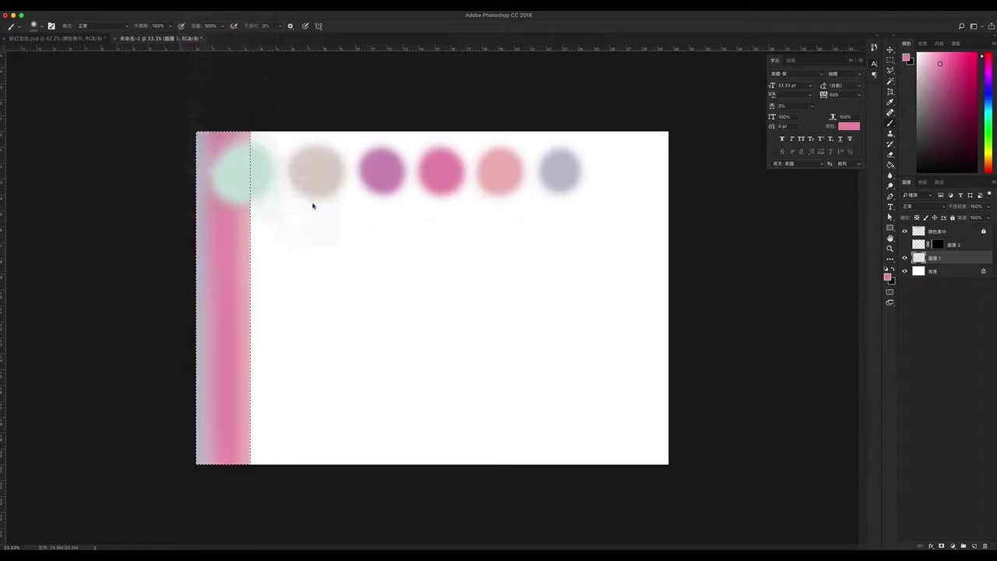
{"action": "left_click_drag", "start_coordinate": [663, 219], "coordinate": [675, 220]}
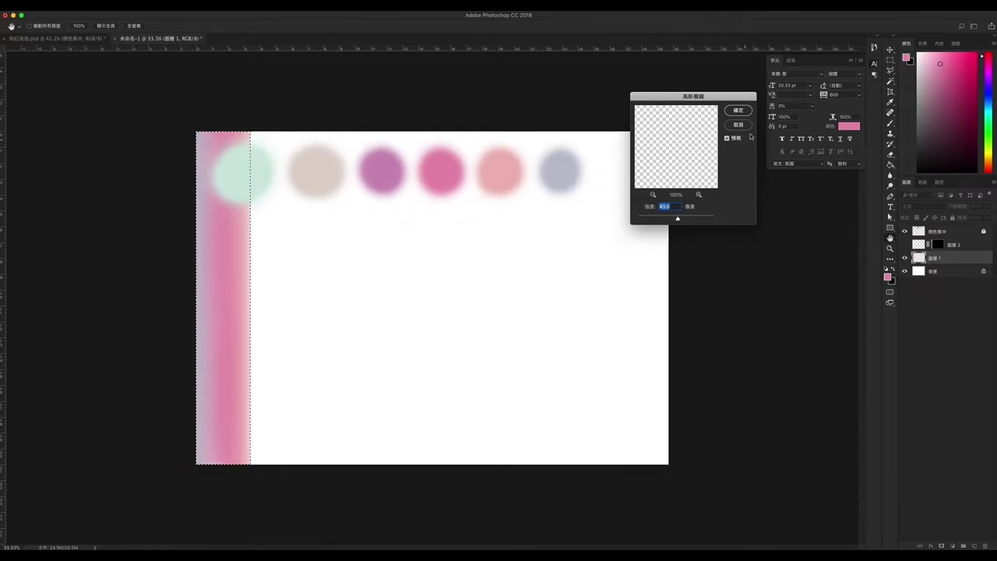
{"action": "left_click", "coordinate": [739, 111]}
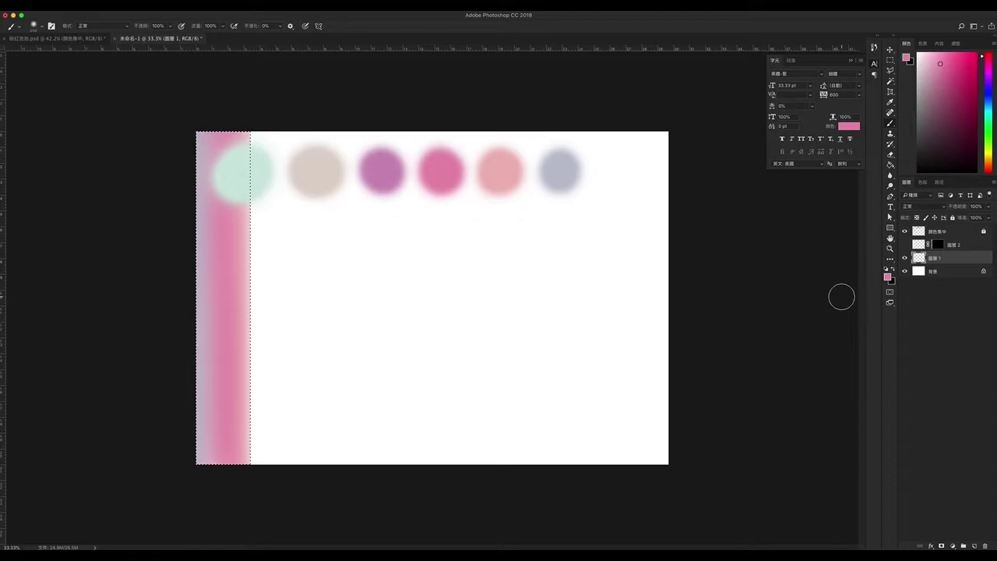
{"action": "key", "text": "ctrl+d"}
{"action": "left_click", "coordinate": [173, 6]}
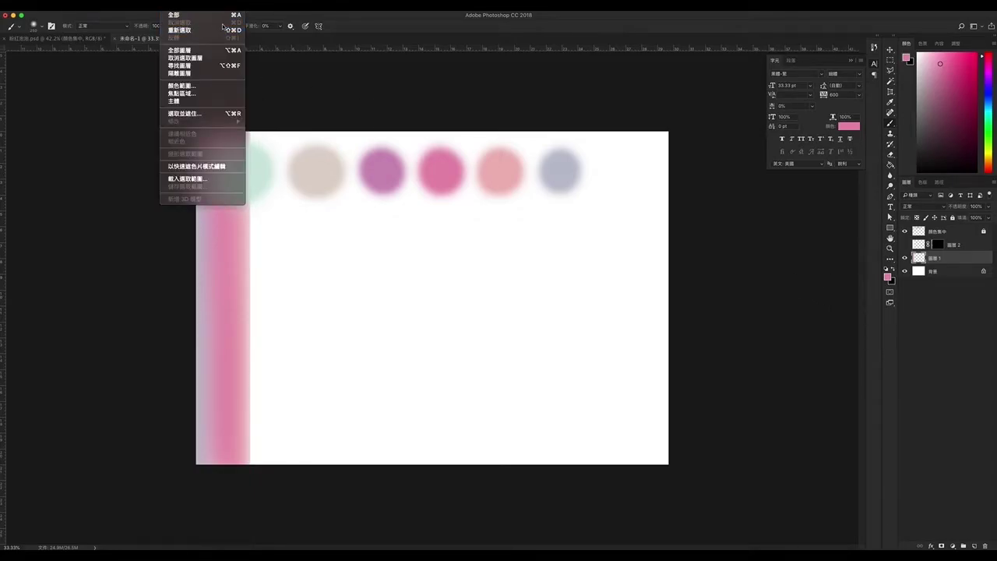
Show the grain layer, merge it with the pink strip into Layer 2, and duplicate that layer
{"action": "left_click", "coordinate": [964, 253]}
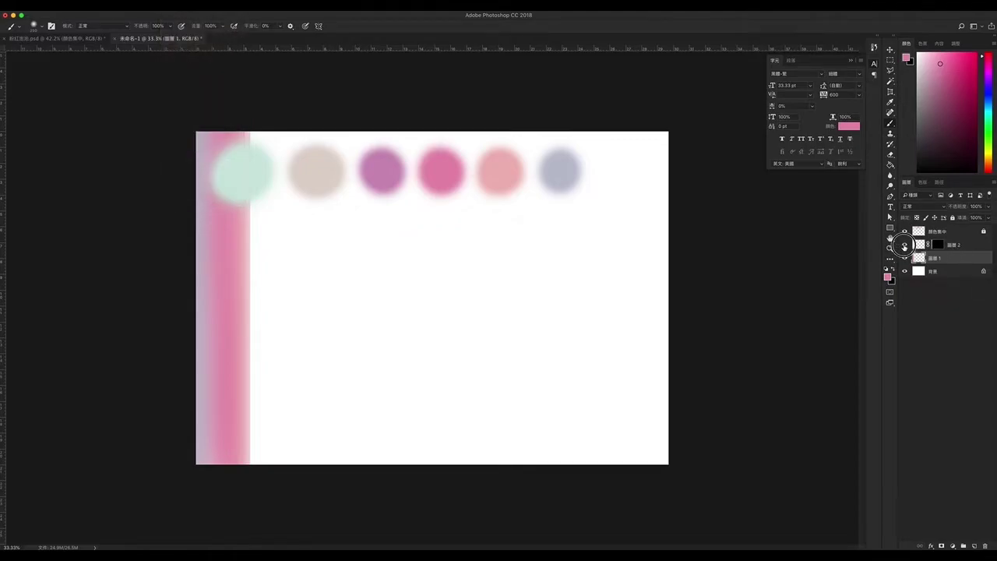
{"action": "left_click", "coordinate": [904, 244]}
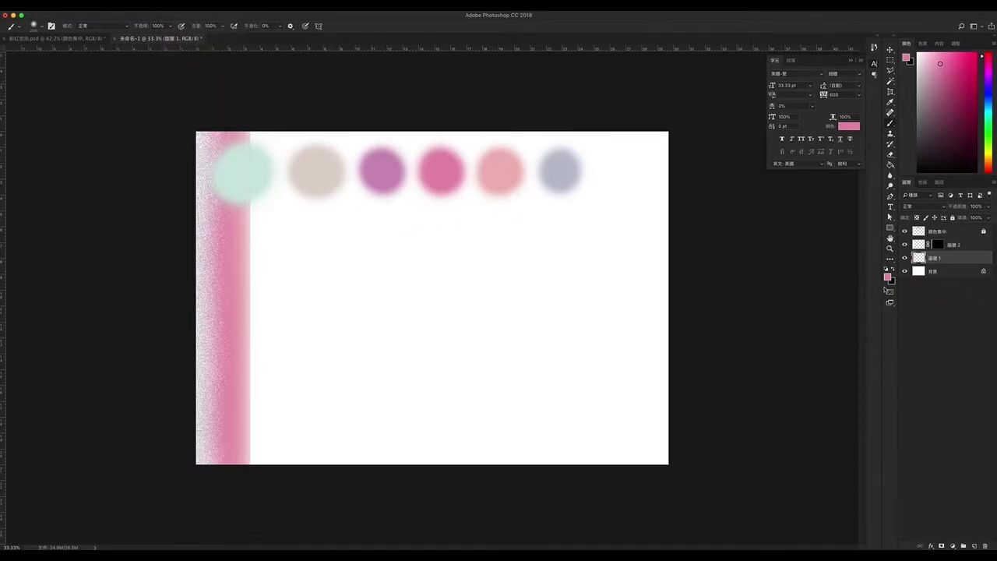
{"action": "left_click", "coordinate": [962, 246]}
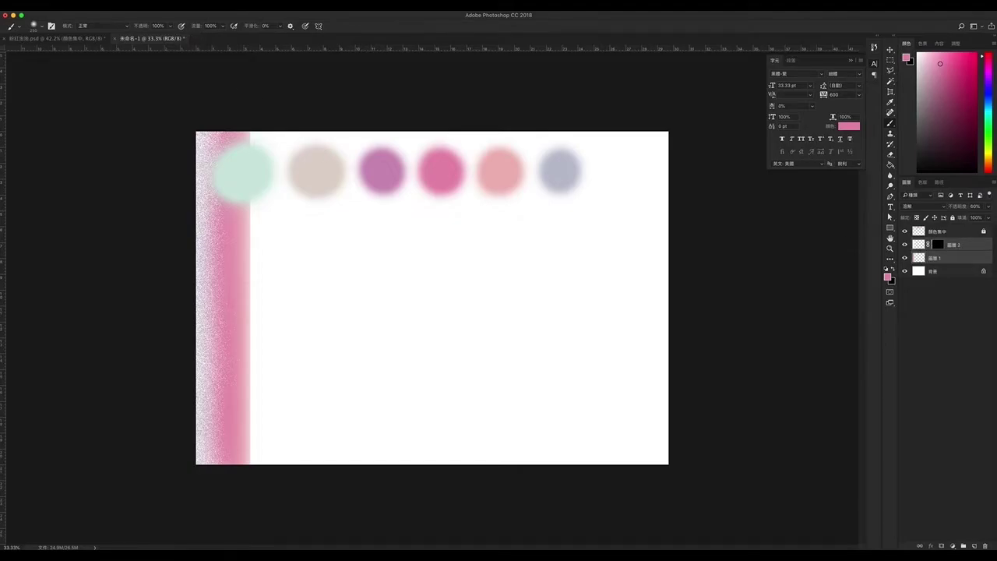
{"action": "left_click", "coordinate": [135, 5]}
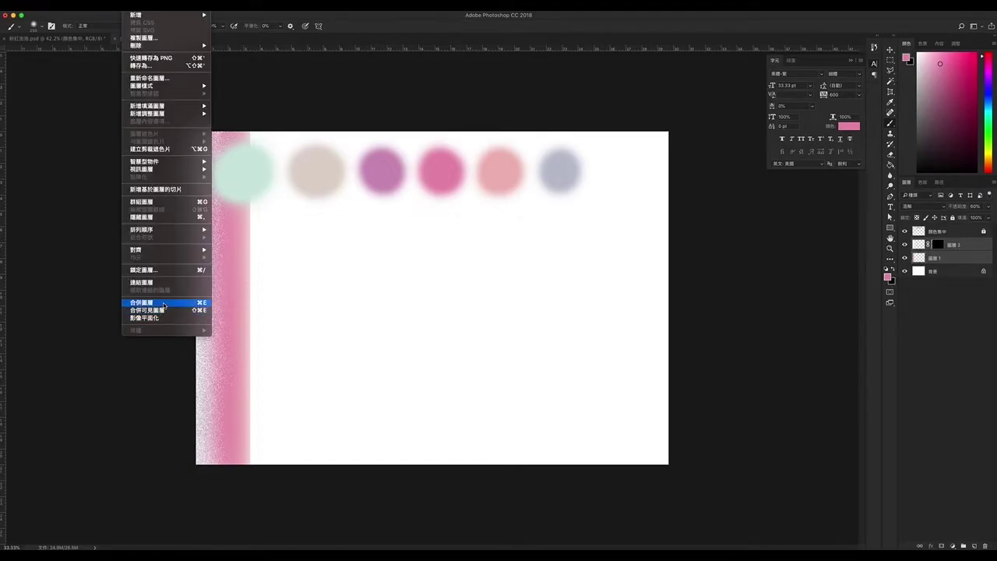
{"action": "left_click", "coordinate": [164, 303]}
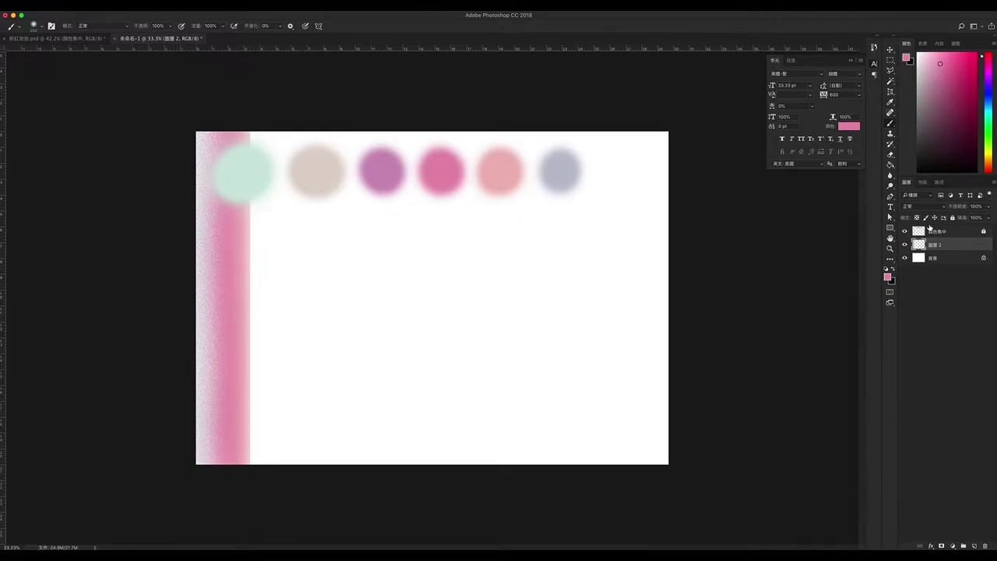
{"action": "key", "text": "ctrl+j"}
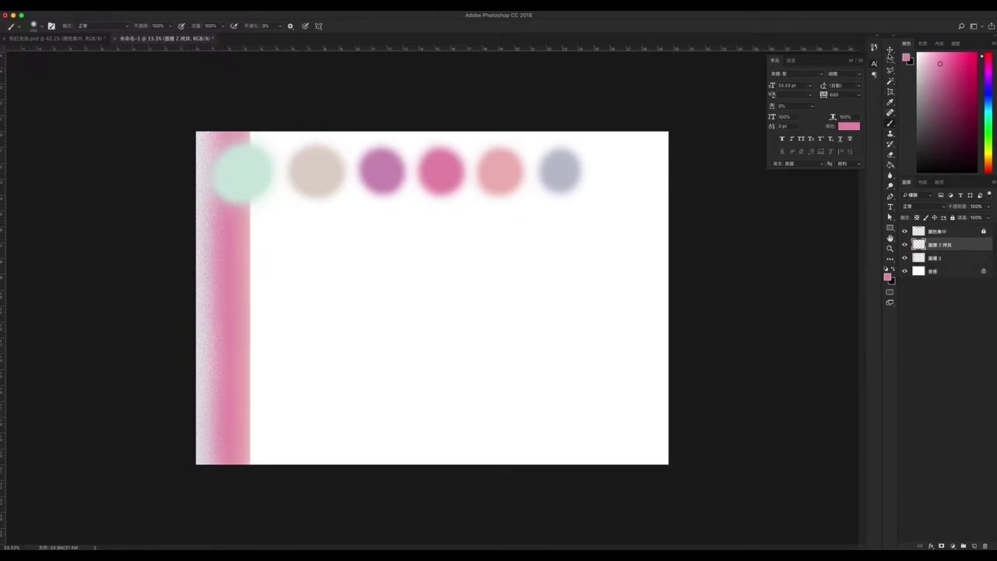
Duplicate the strip several times, spacing the copies side by side to the right
{"action": "left_click", "coordinate": [890, 50]}
{"action": "left_click_drag", "start_coordinate": [243, 288], "coordinate": [294, 285]}
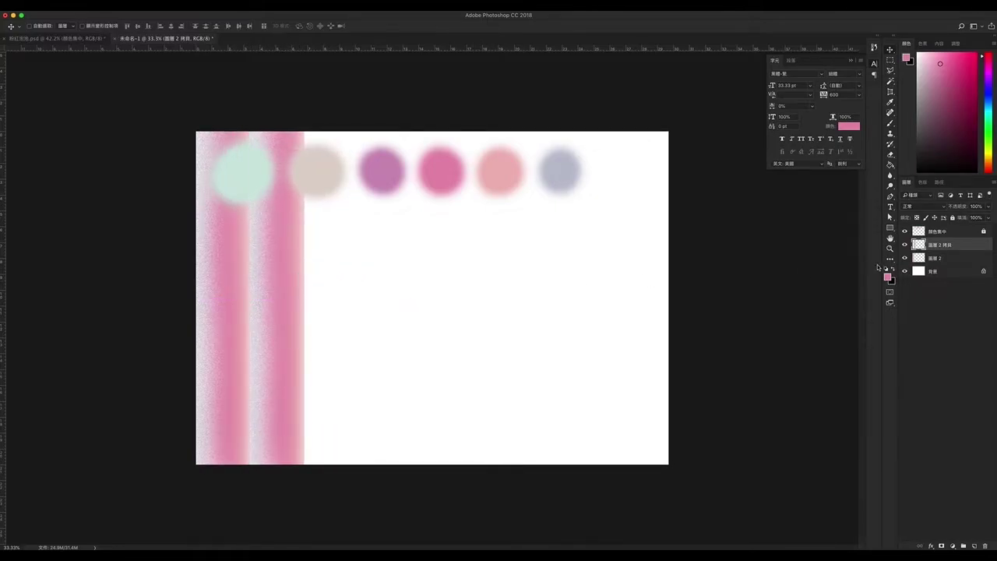
{"action": "left_click", "coordinate": [905, 232]}
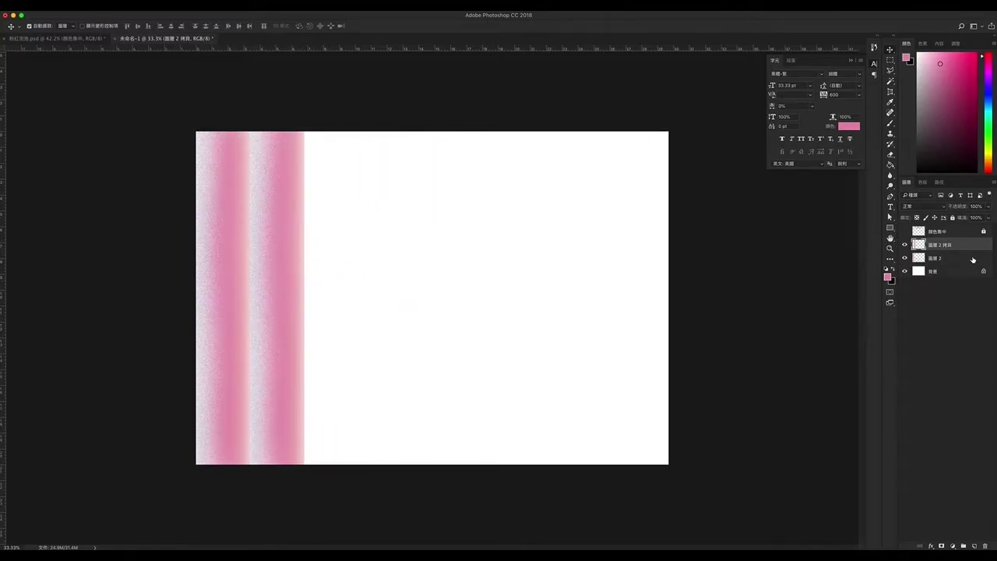
{"action": "key", "text": "ctrl+j"}
{"action": "left_click_drag", "start_coordinate": [292, 215], "coordinate": [343, 213]}
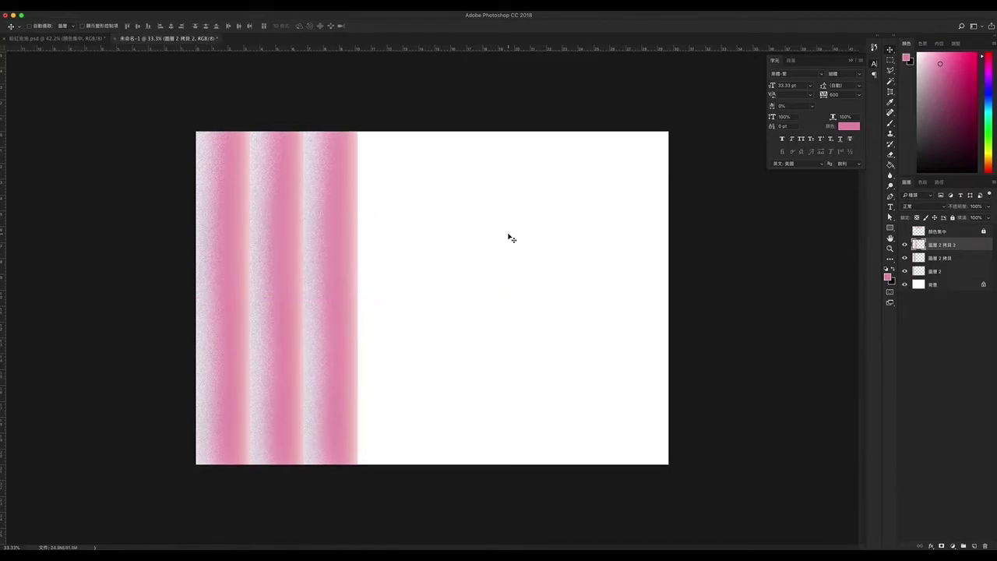
{"action": "key", "text": "ctrl+j"}
{"action": "left_click_drag", "start_coordinate": [353, 233], "coordinate": [459, 235]}
{"action": "key", "text": "ctrl+j"}
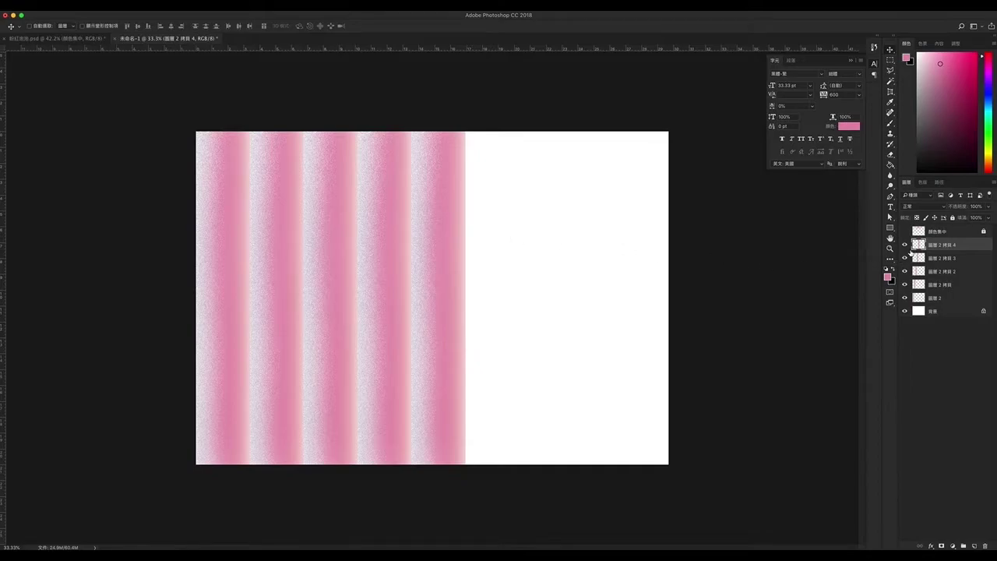
{"action": "key", "text": "ctrl+j"}
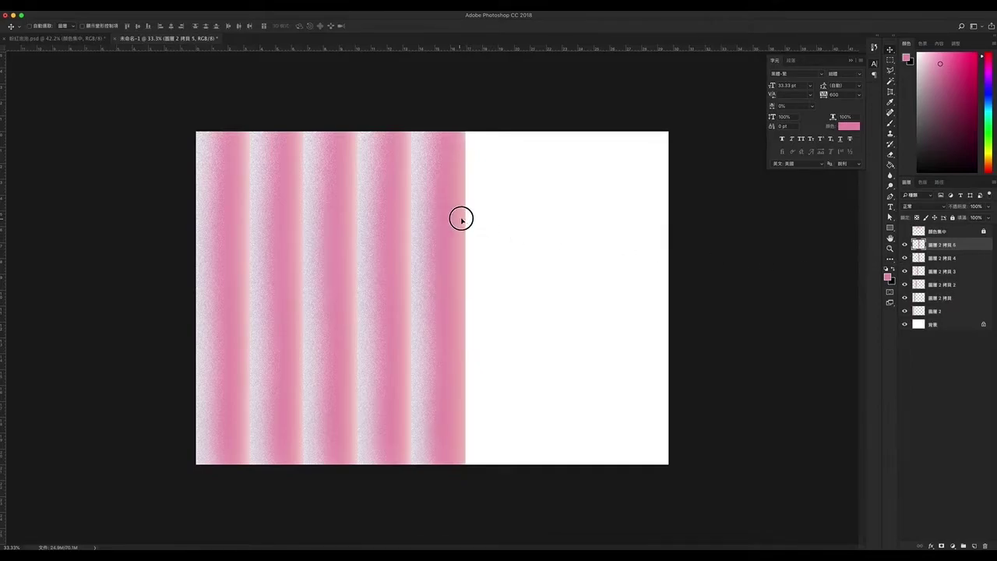
{"action": "left_click_drag", "start_coordinate": [461, 216], "coordinate": [513, 218]}
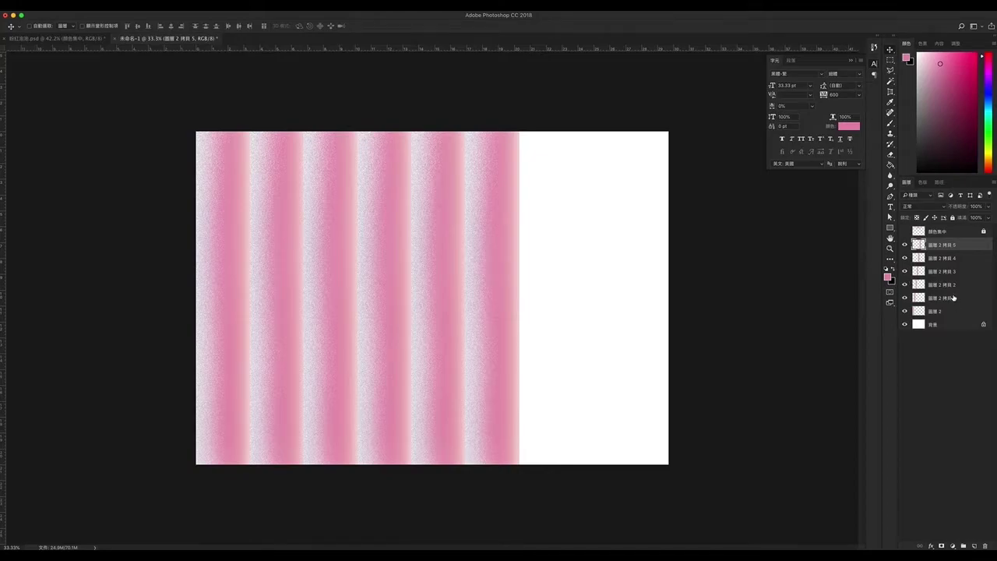
Merge the strip copies into one layer and squeeze it to 46% width
{"action": "left_click", "coordinate": [937, 312], "text": "shift"}
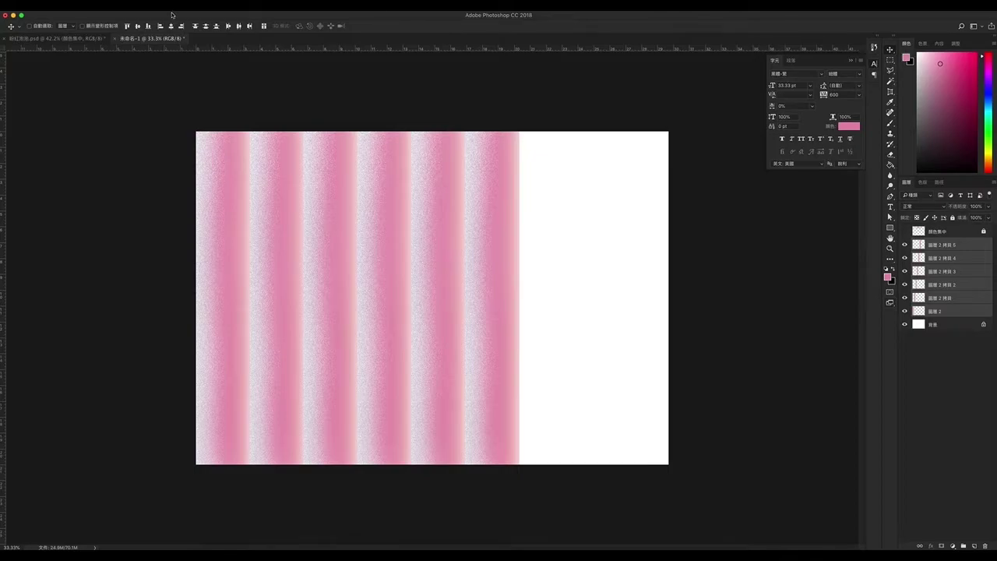
{"action": "left_click", "coordinate": [135, 10]}
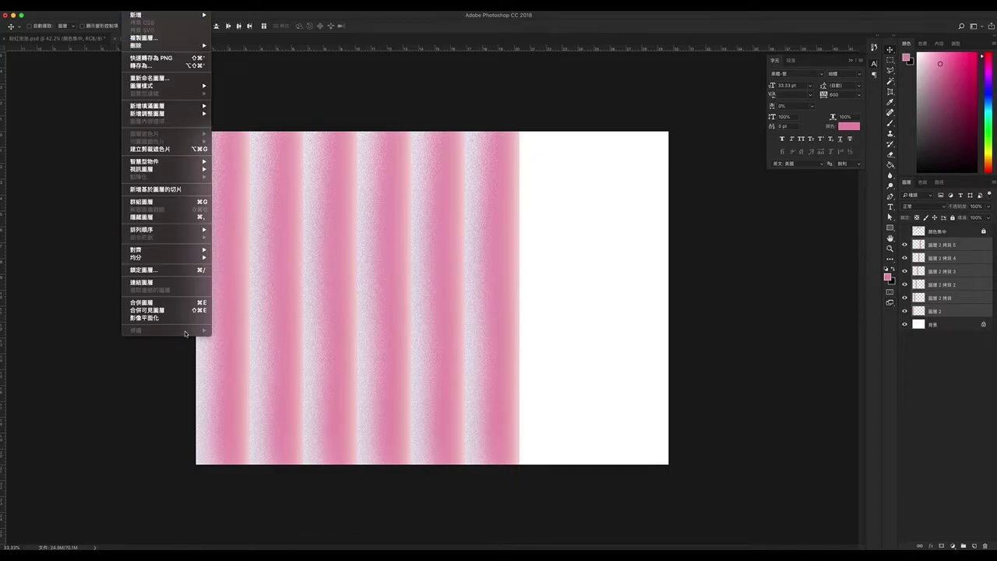
{"action": "left_click", "coordinate": [171, 302]}
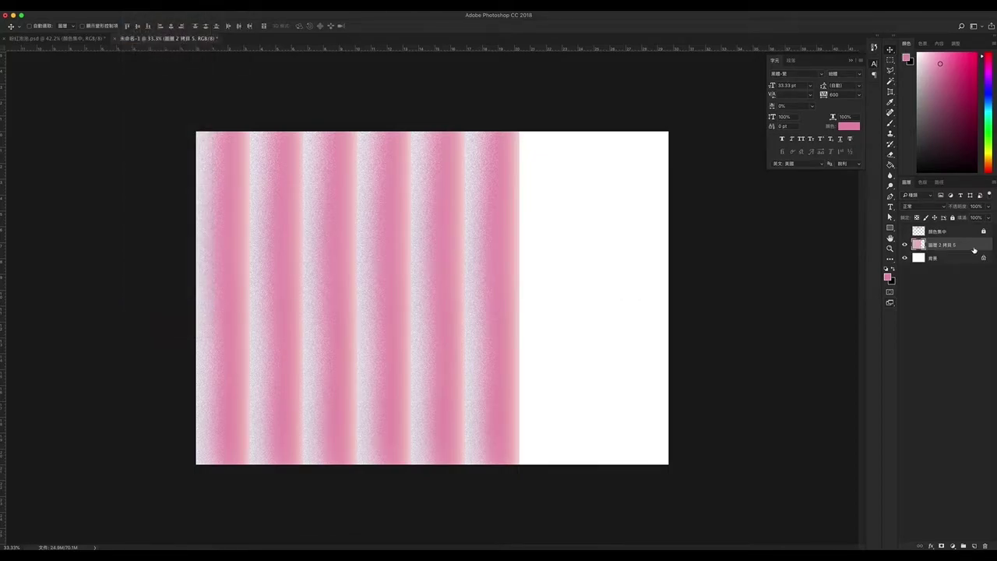
{"action": "key", "text": "ctrl+t"}
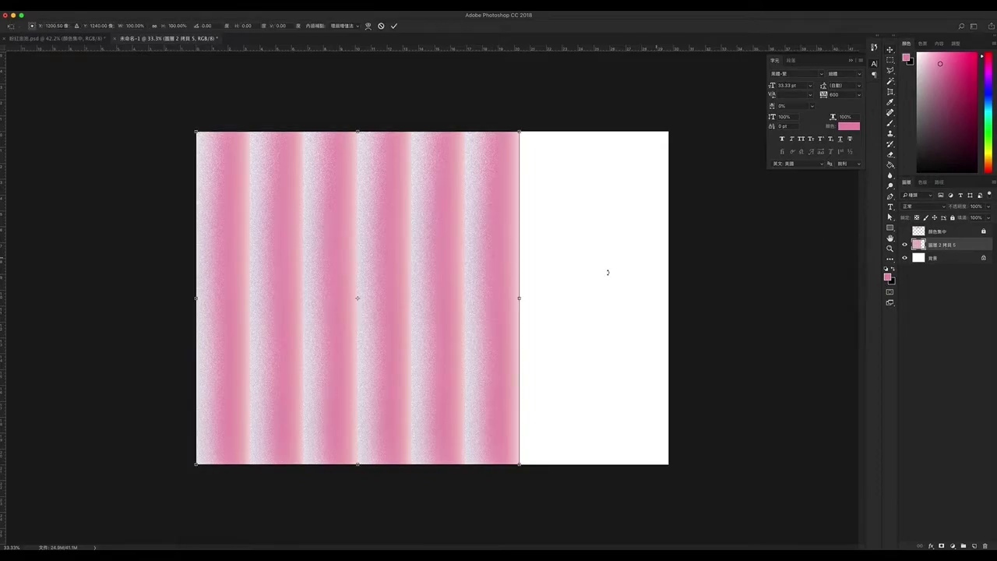
{"action": "left_click_drag", "start_coordinate": [518, 298], "coordinate": [345, 299]}
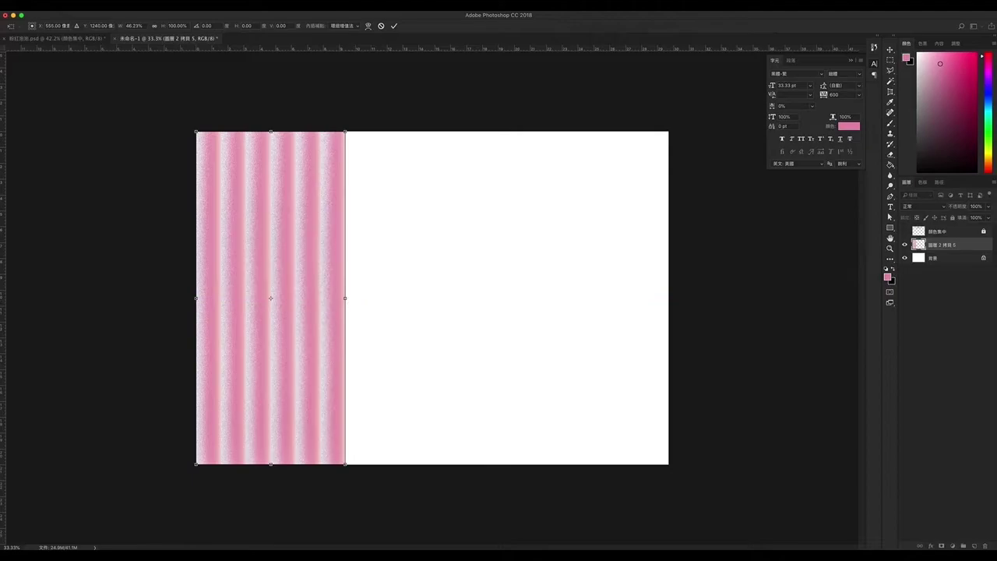
{"action": "left_click", "coordinate": [395, 26]}
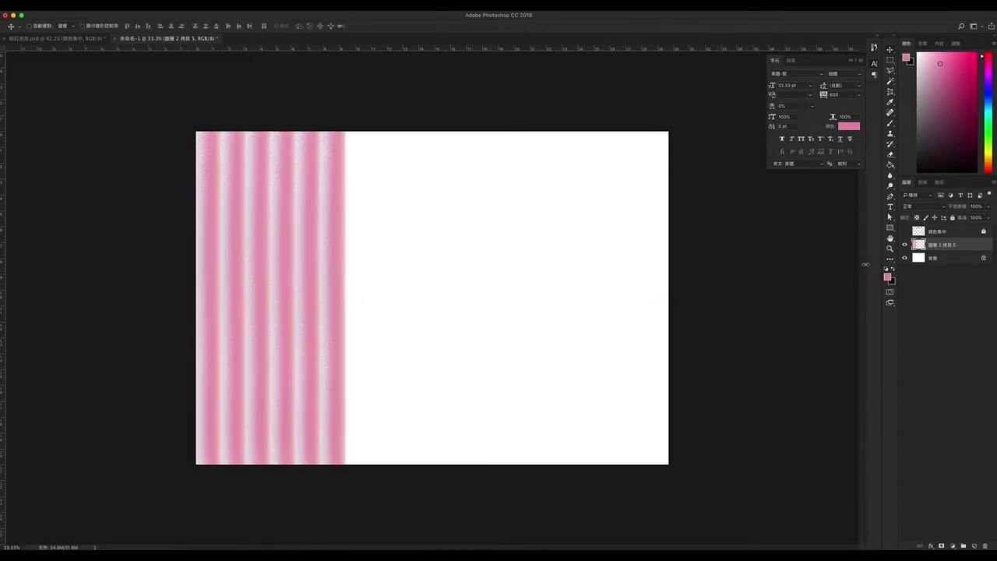
Copy the stripes beside themselves, merge both, and narrow the result to 78.57% width
{"action": "key", "text": "ctrl+j"}
{"action": "mouse_move", "coordinate": [315, 241]}
{"action": "left_mouse_down"}
{"action": "mouse_move", "coordinate": [481, 243]}
{"action": "mouse_move", "coordinate": [453, 242]}
{"action": "left_mouse_up"}
{"action": "left_click", "coordinate": [940, 259], "text": "shift"}
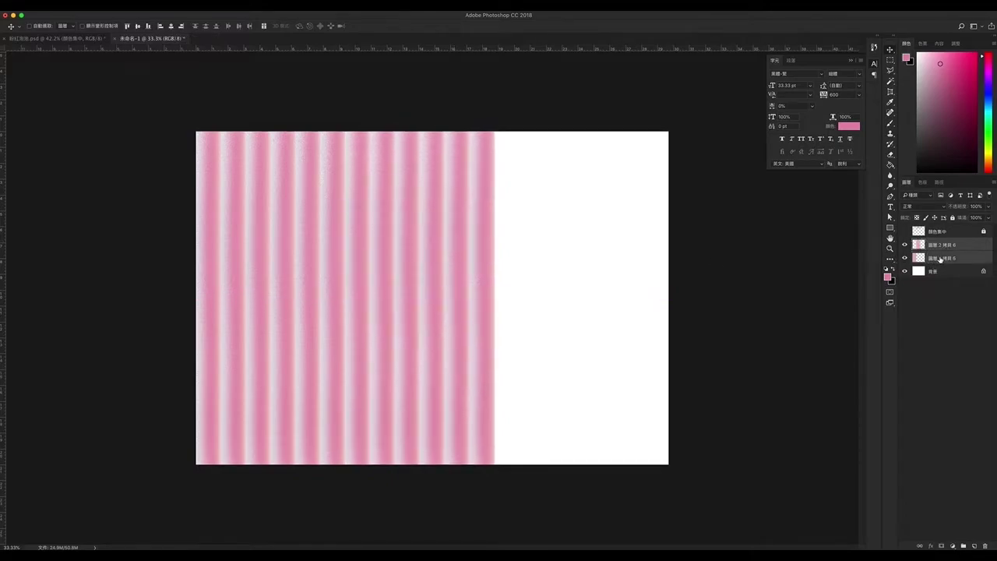
{"action": "key", "text": "ctrl"}
{"action": "key", "text": "ctrl+e"}
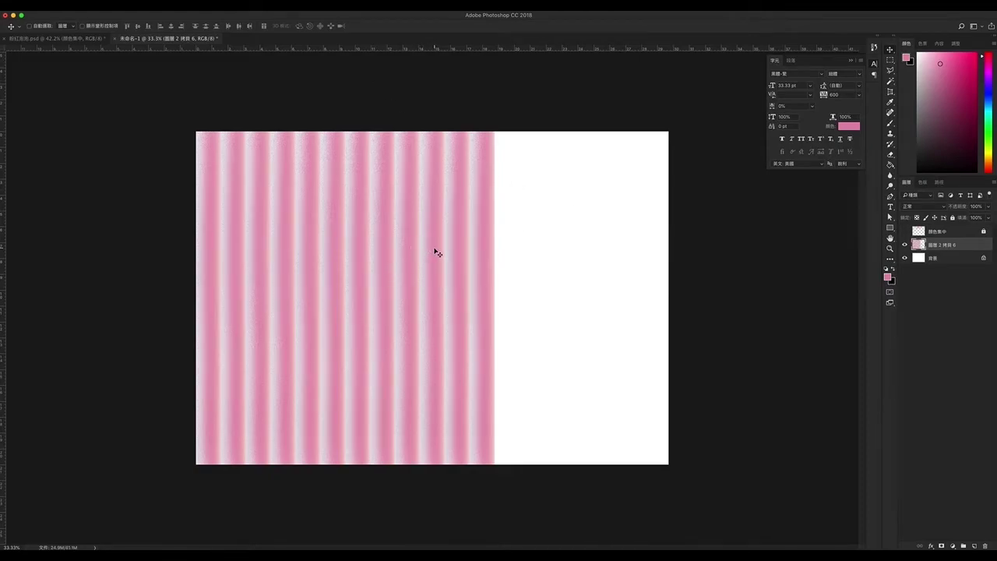
{"action": "key", "text": "ctrl+t"}
{"action": "left_click_drag", "start_coordinate": [494, 297], "coordinate": [430, 295]}
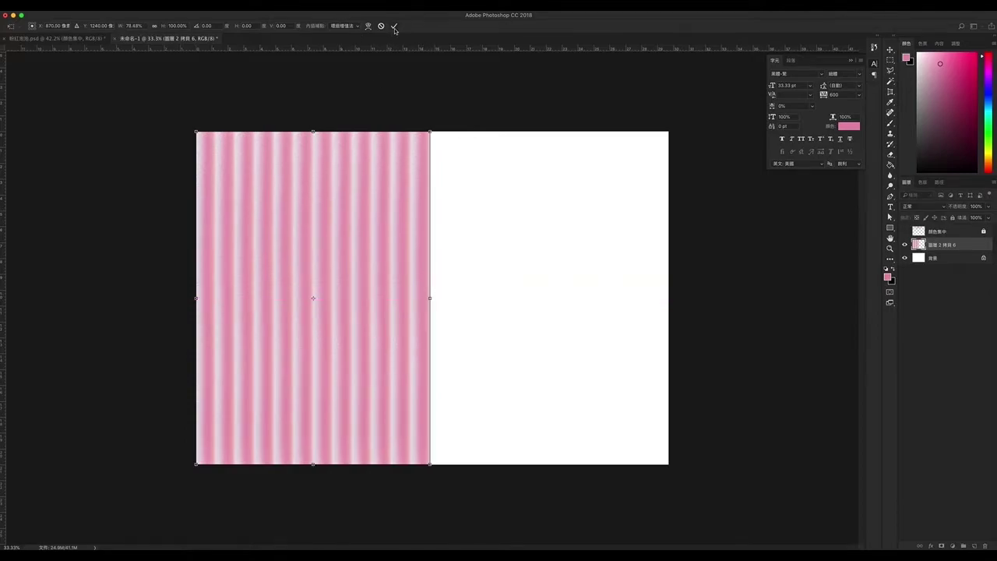
{"action": "left_click", "coordinate": [394, 27]}
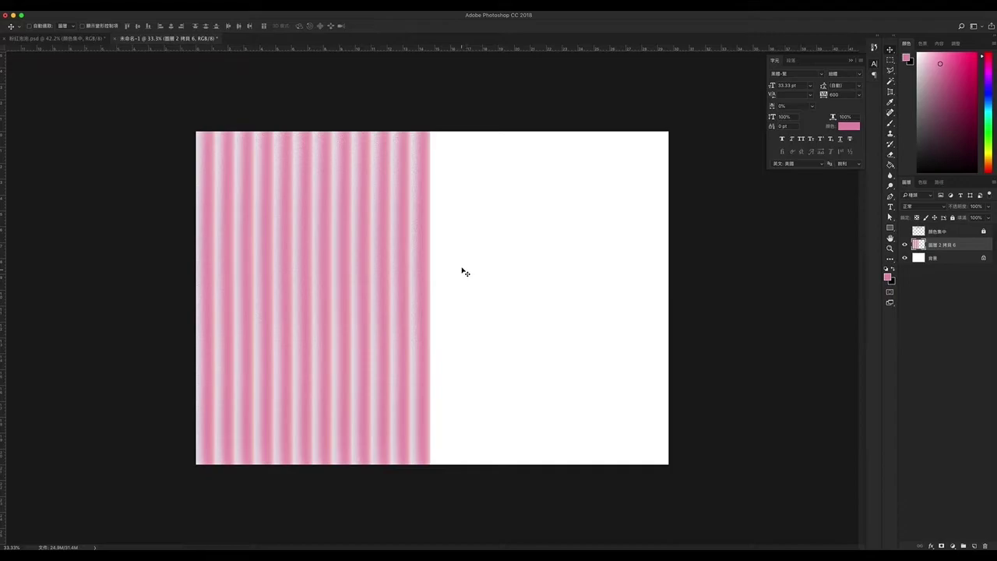
{"action": "key", "text": "ctrl"}
Perspective-distort the stripes into a trapezoid, narrow at top and wide at the base
{"action": "key", "text": "ctrl+t"}
{"action": "right_click", "coordinate": [363, 187]}
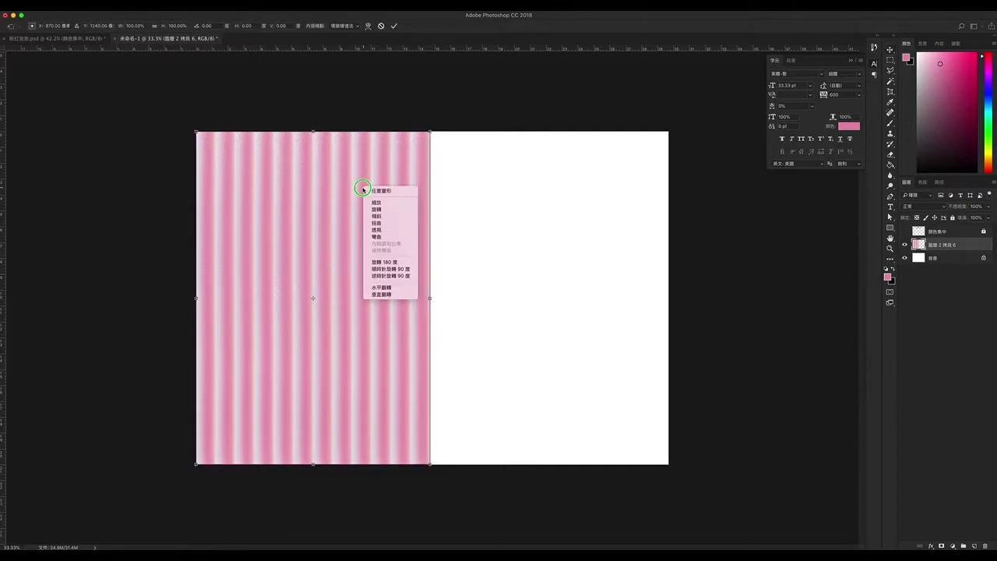
{"action": "left_click", "coordinate": [382, 230]}
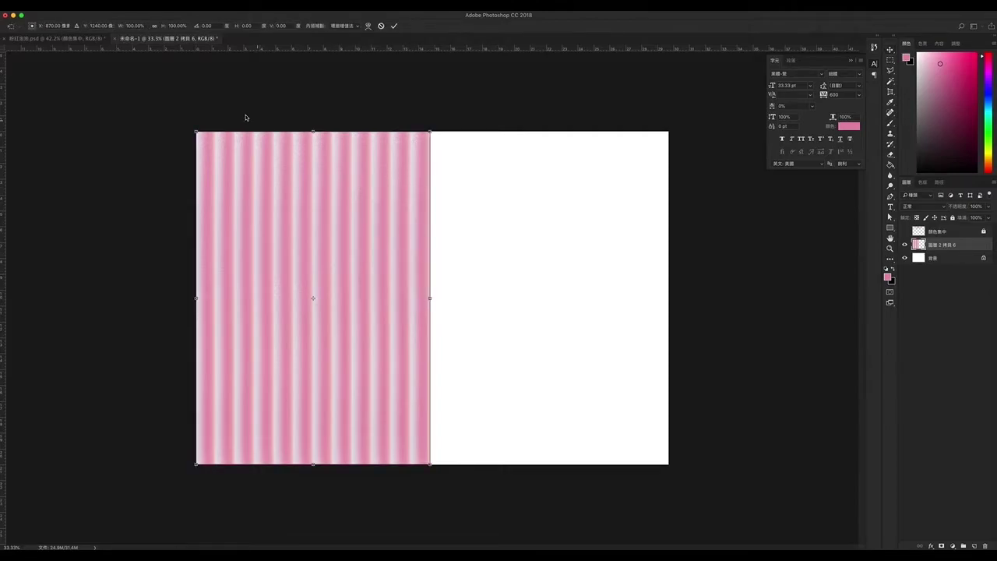
{"action": "left_click_drag", "start_coordinate": [205, 130], "coordinate": [251, 131]}
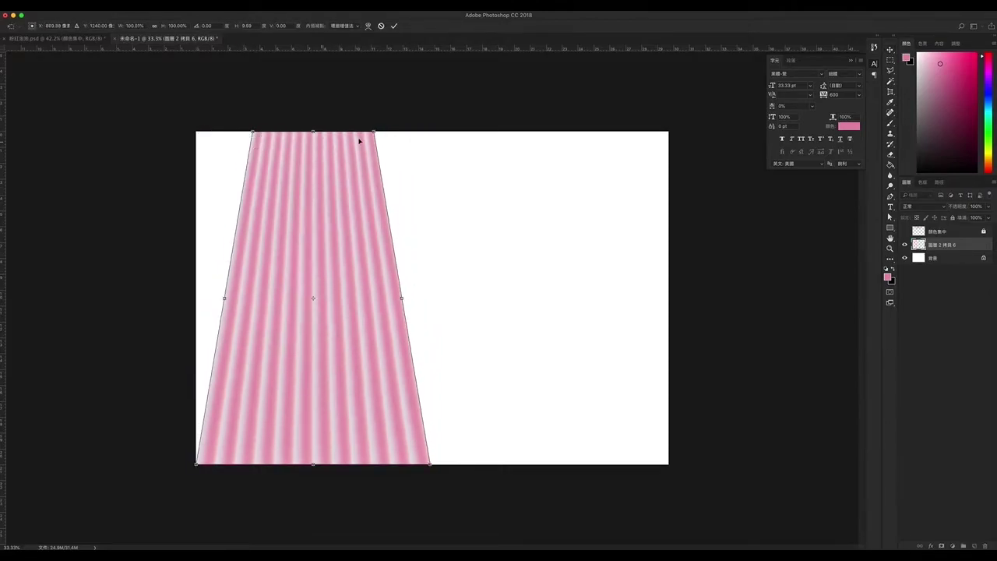
{"action": "left_click_drag", "start_coordinate": [372, 132], "coordinate": [365, 132]}
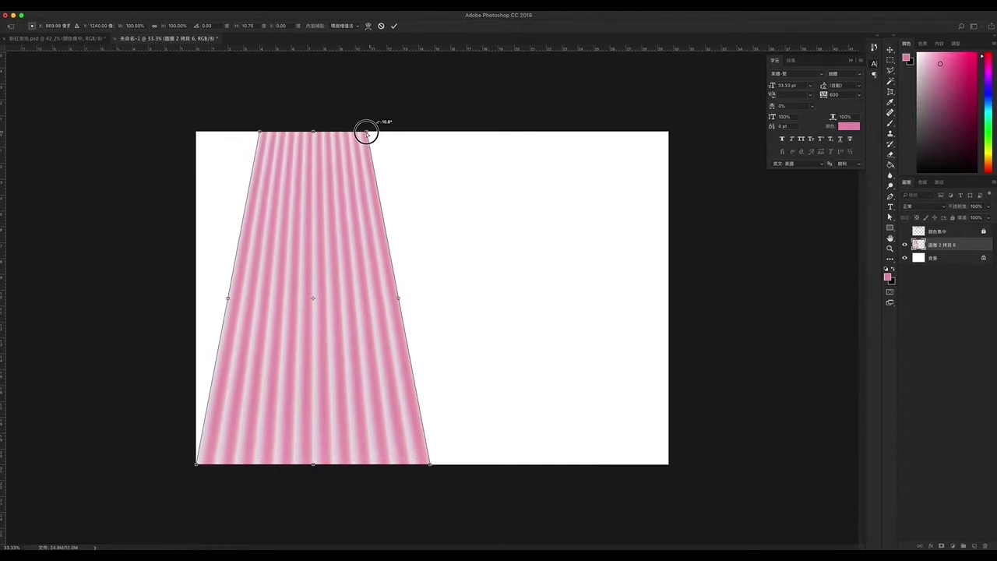
{"action": "left_click_drag", "start_coordinate": [431, 465], "coordinate": [530, 459]}
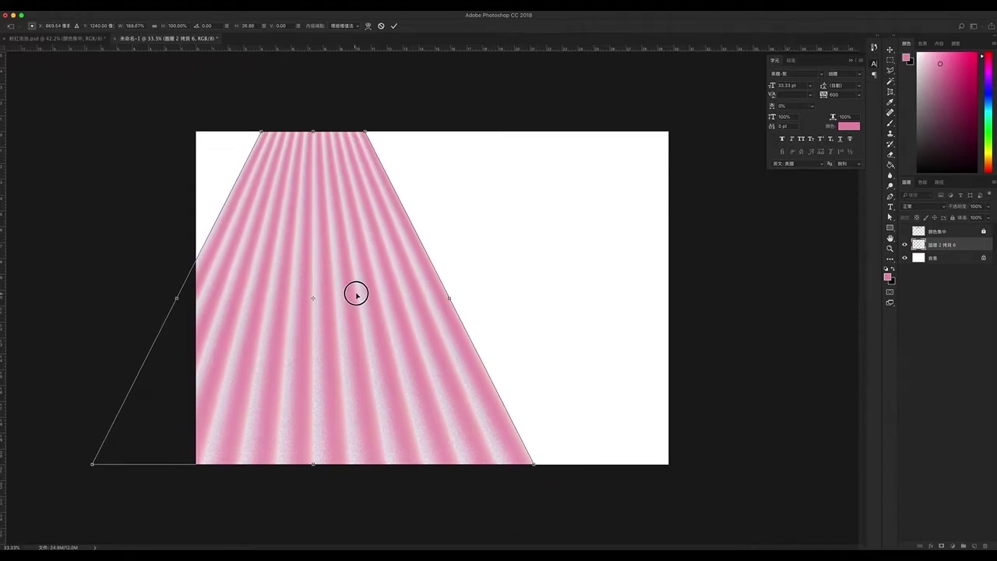
{"action": "left_click_drag", "start_coordinate": [356, 291], "coordinate": [434, 296]}
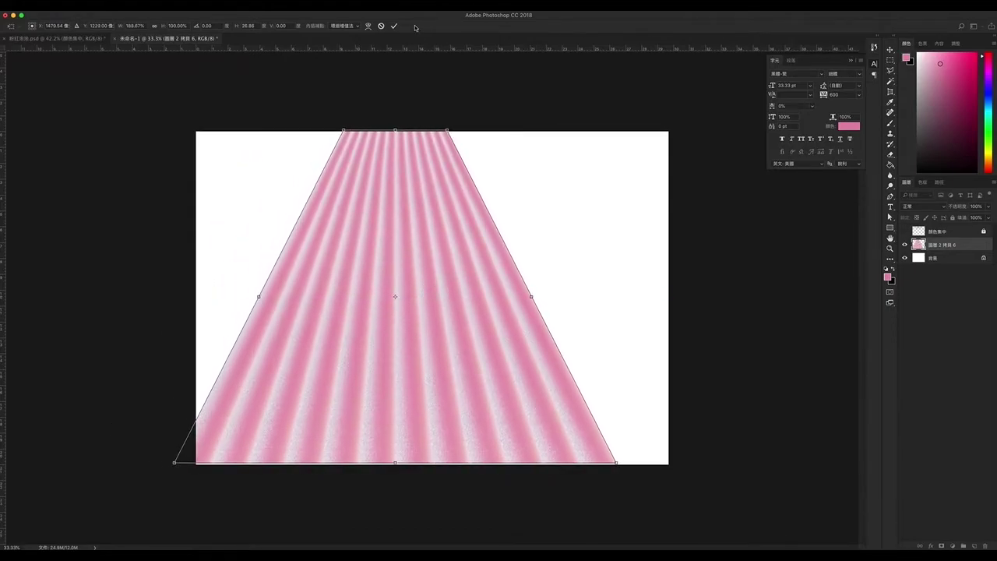
{"action": "left_click", "coordinate": [395, 26]}
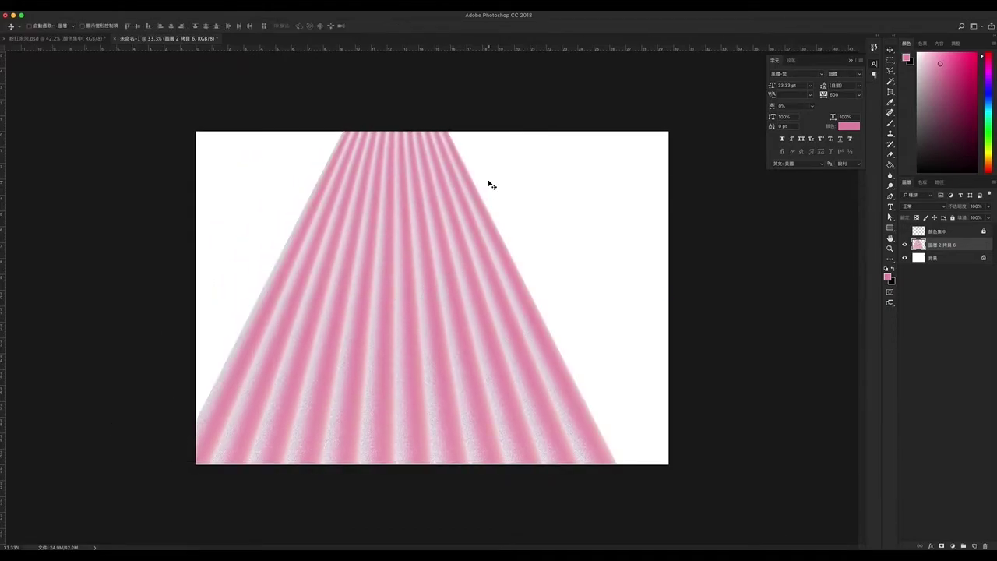
Rotate the fanned stripes about 47° and move them lower on the canvas
{"action": "key", "text": "ctrl+t"}
{"action": "left_click_drag", "start_coordinate": [627, 123], "coordinate": [595, 336]}
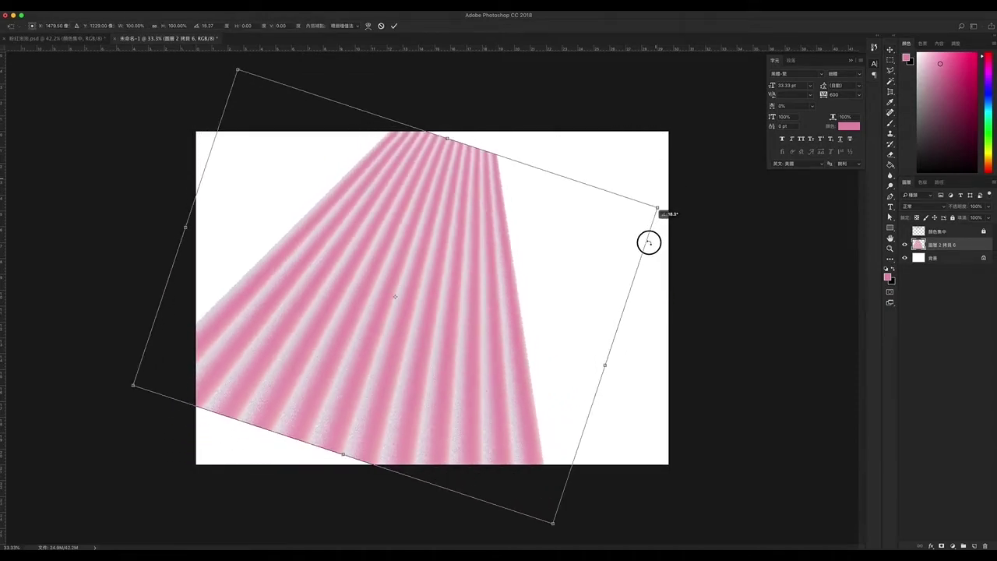
{"action": "left_click_drag", "start_coordinate": [500, 231], "coordinate": [501, 307]}
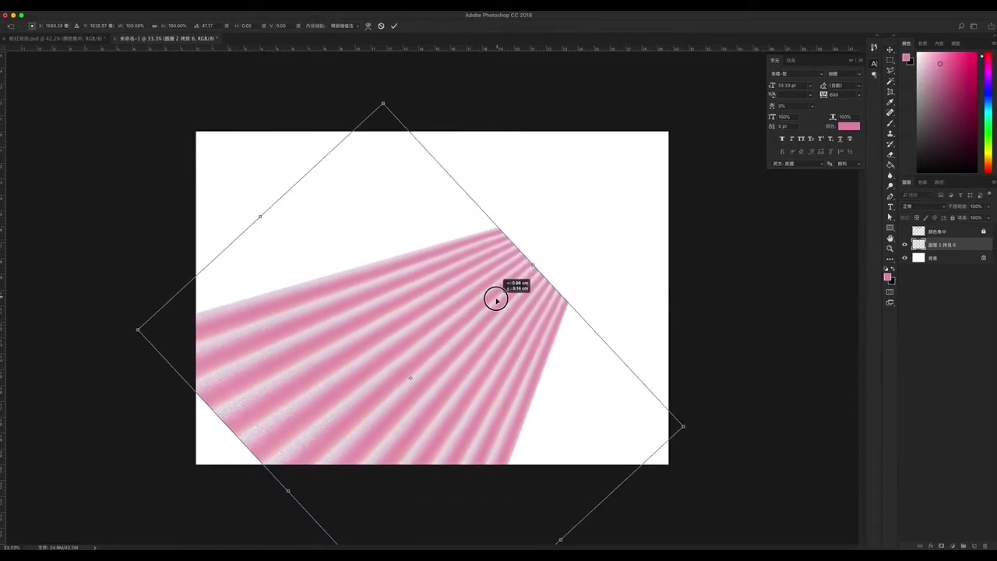
{"action": "left_click", "coordinate": [397, 27]}
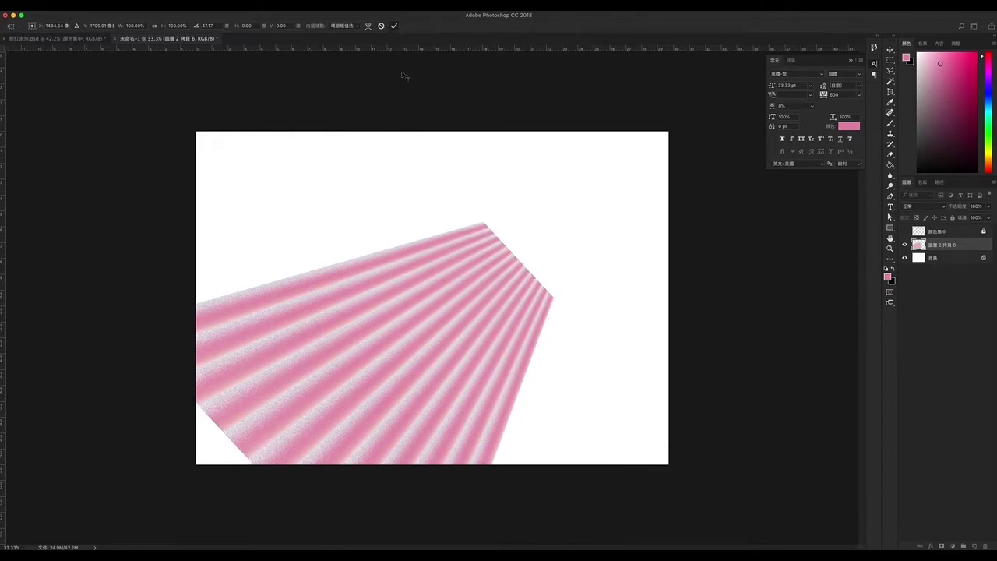
{"action": "key", "text": "ctrl+t"}
{"action": "right_click", "coordinate": [466, 310]}
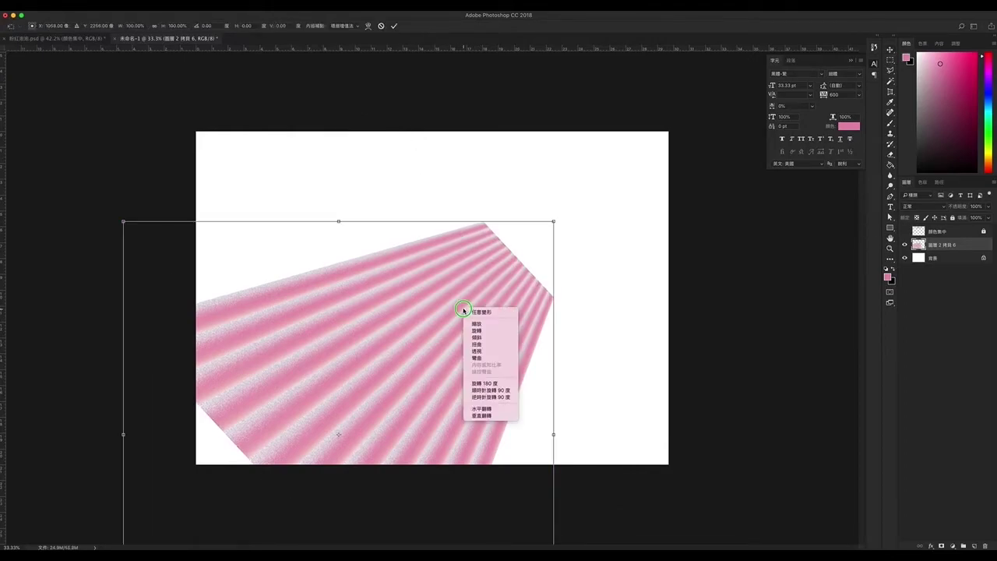
Warp the stripes, bowing their top edge and middle upward into an arch
{"action": "left_click", "coordinate": [480, 359]}
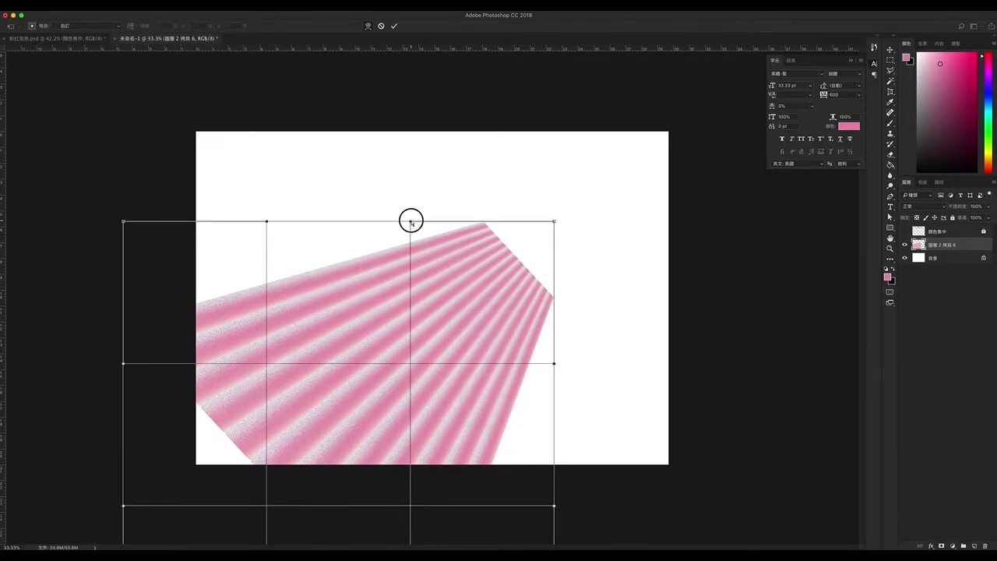
{"action": "left_click_drag", "start_coordinate": [409, 223], "coordinate": [497, 142]}
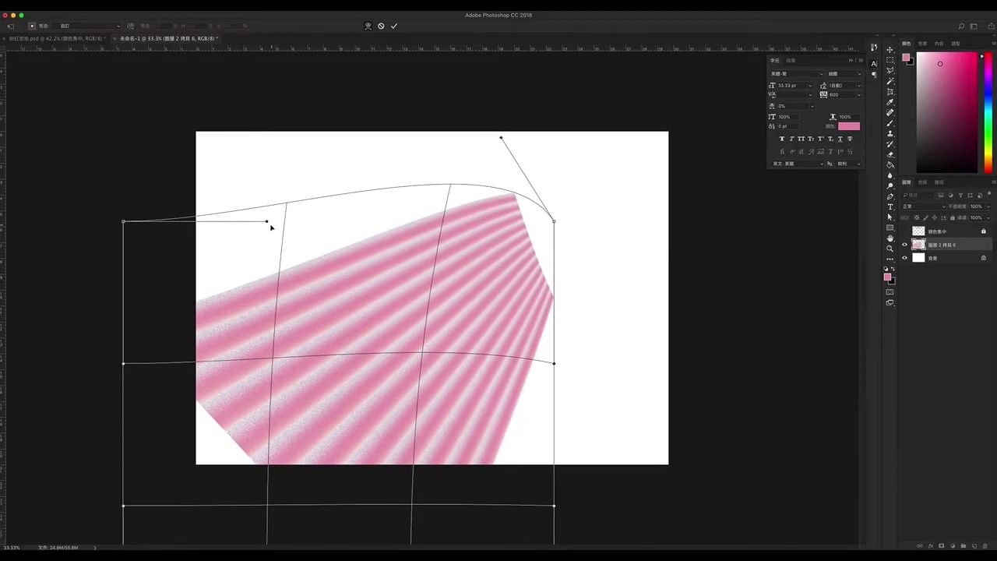
{"action": "left_click_drag", "start_coordinate": [267, 221], "coordinate": [216, 135]}
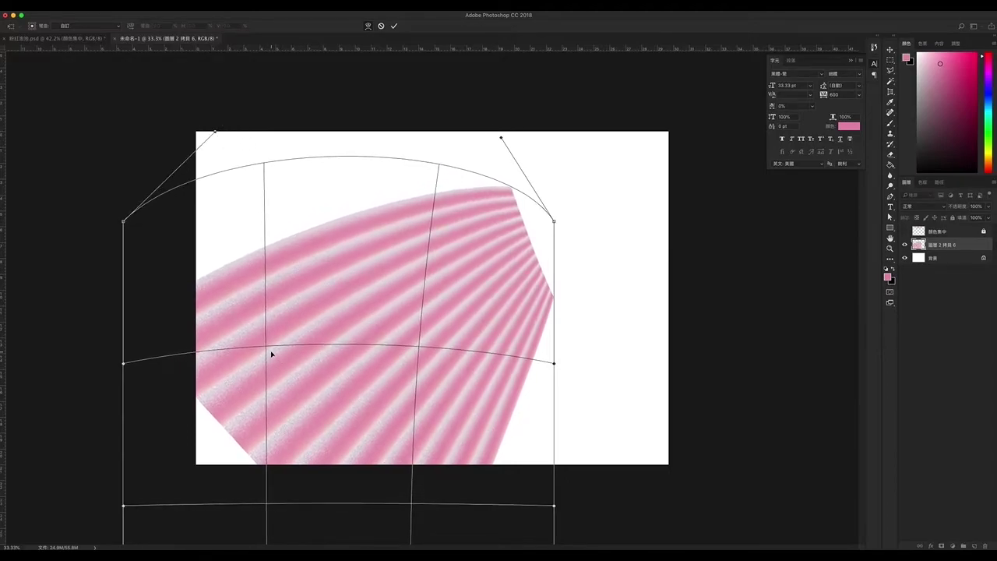
{"action": "left_click_drag", "start_coordinate": [271, 355], "coordinate": [246, 289]}
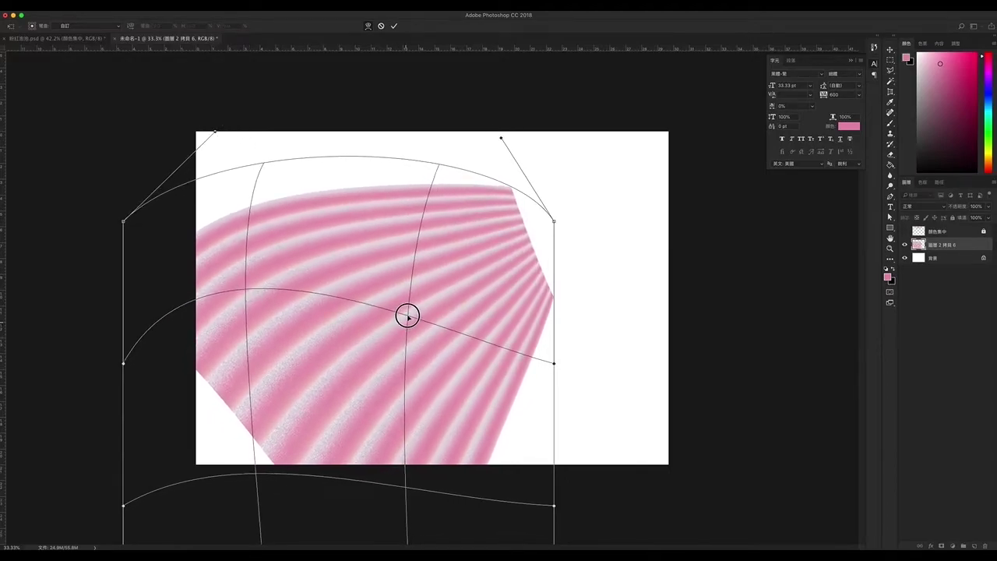
{"action": "left_click_drag", "start_coordinate": [408, 316], "coordinate": [408, 274]}
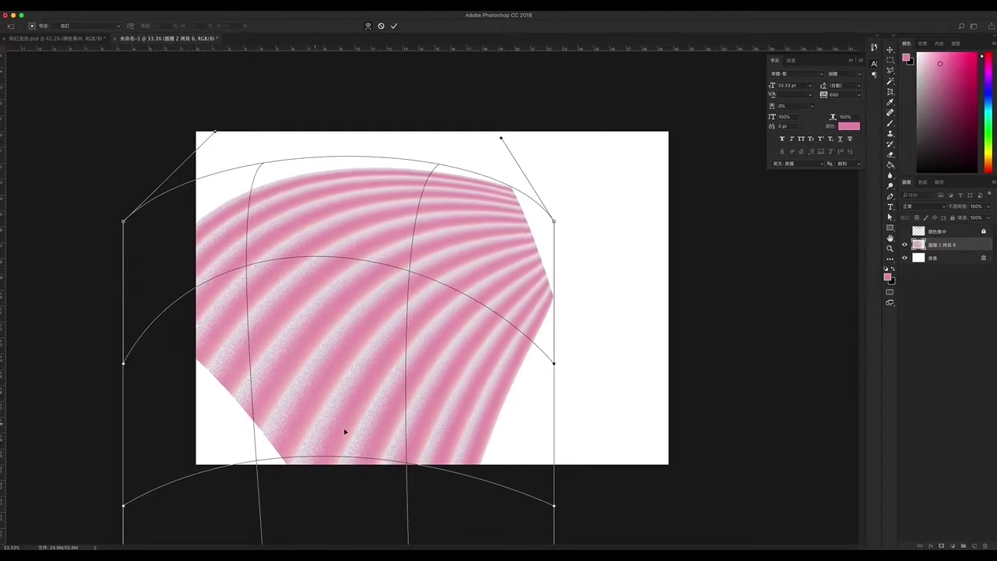
{"action": "scroll", "coordinate": [420, 467], "scroll_direction": "up", "scroll_amount": 2}
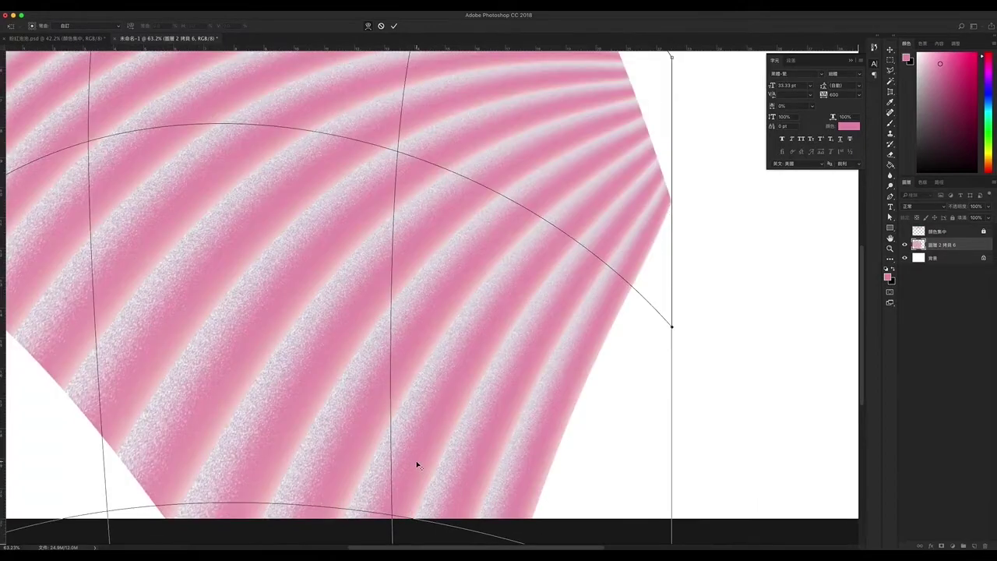
{"action": "scroll", "coordinate": [416, 463], "scroll_direction": "down", "scroll_amount": 5}
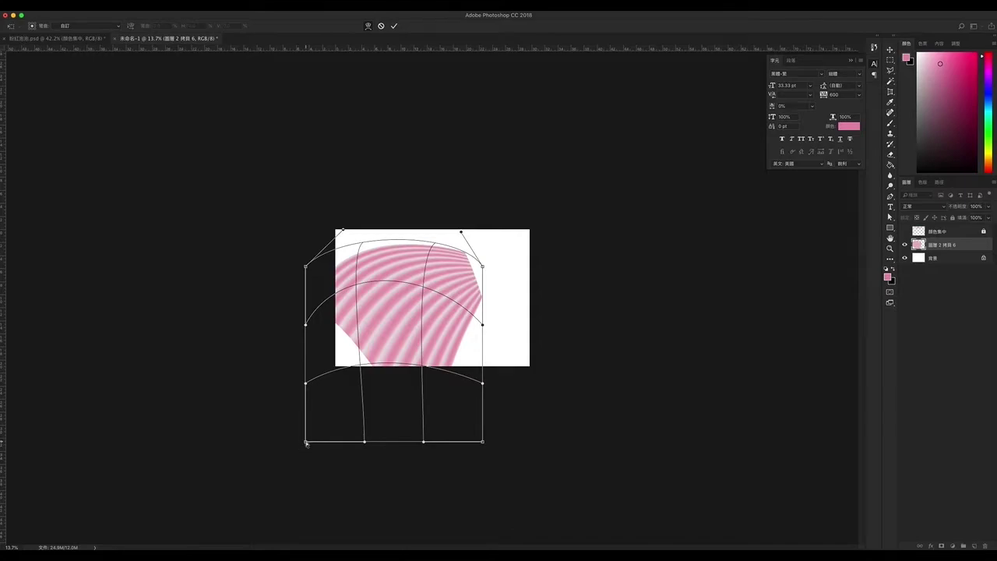
Bulge the warp's left and right edges, apply it, and move the arched hill to the bottom
{"action": "left_click_drag", "start_coordinate": [307, 443], "coordinate": [298, 473]}
{"action": "mouse_move", "coordinate": [305, 384]}
{"action": "left_mouse_down"}
{"action": "mouse_move", "coordinate": [251, 413]}
{"action": "mouse_move", "coordinate": [215, 448]}
{"action": "left_mouse_up"}
{"action": "left_click_drag", "start_coordinate": [305, 324], "coordinate": [171, 313]}
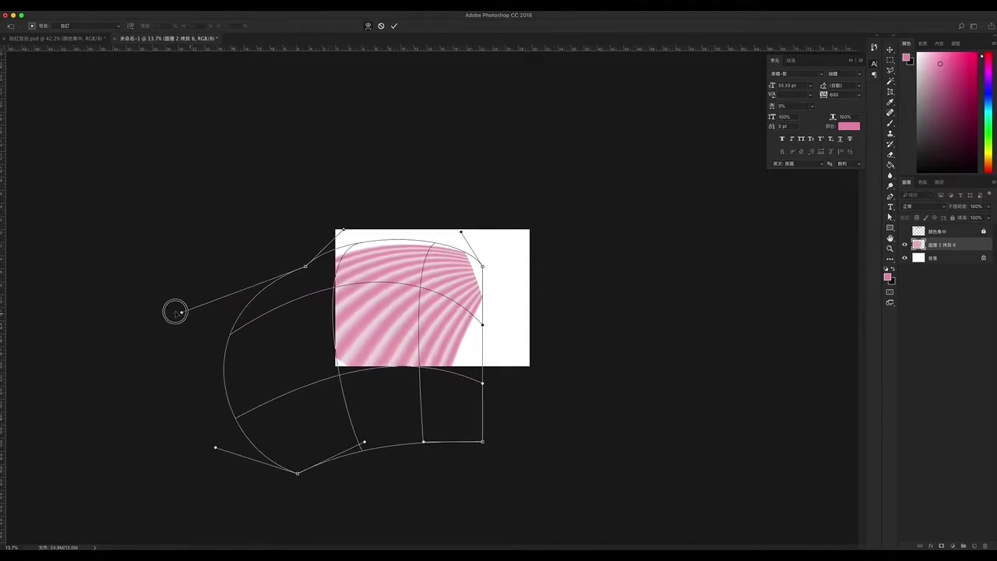
{"action": "left_click_drag", "start_coordinate": [416, 363], "coordinate": [401, 346]}
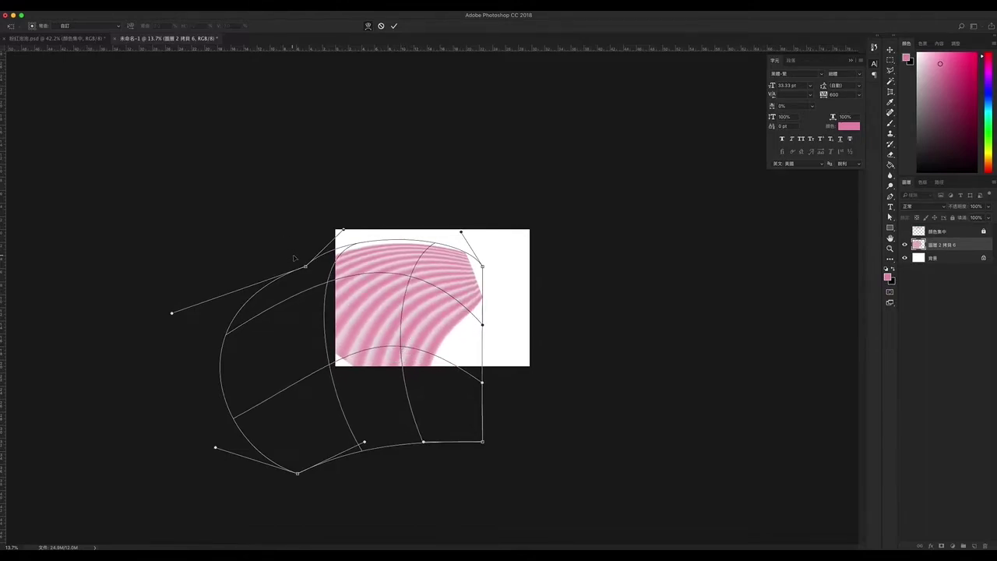
{"action": "left_click_drag", "start_coordinate": [307, 268], "coordinate": [301, 261]}
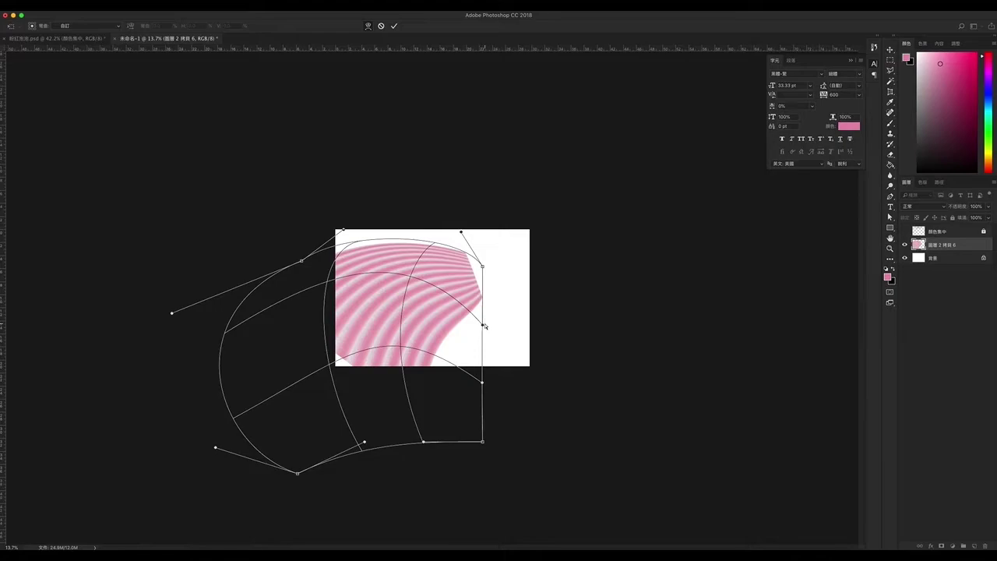
{"action": "mouse_move", "coordinate": [484, 326]}
{"action": "left_mouse_down"}
{"action": "mouse_move", "coordinate": [477, 257]}
{"action": "mouse_move", "coordinate": [482, 266]}
{"action": "left_mouse_up"}
{"action": "left_click_drag", "start_coordinate": [481, 383], "coordinate": [455, 341]}
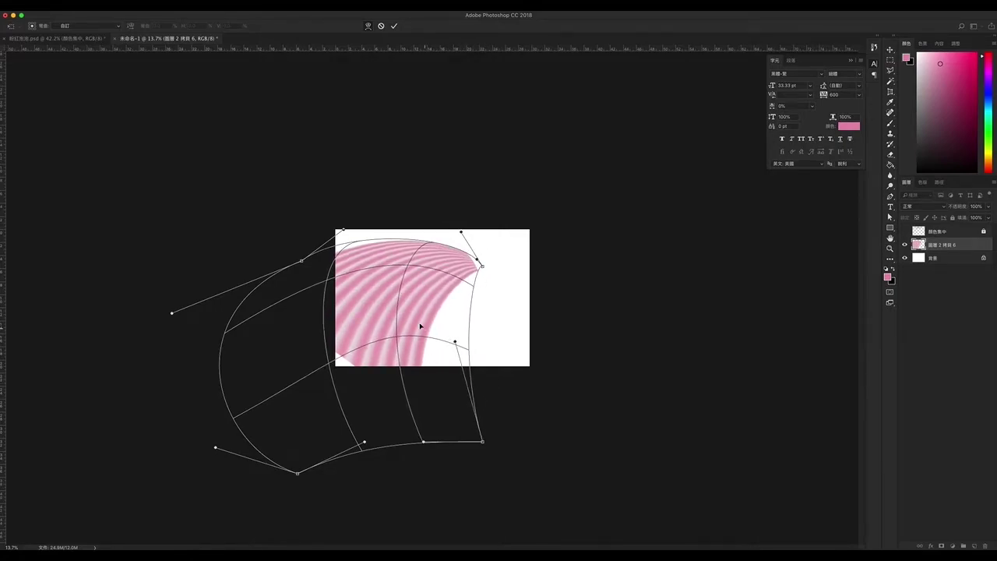
{"action": "left_click_drag", "start_coordinate": [409, 278], "coordinate": [399, 277]}
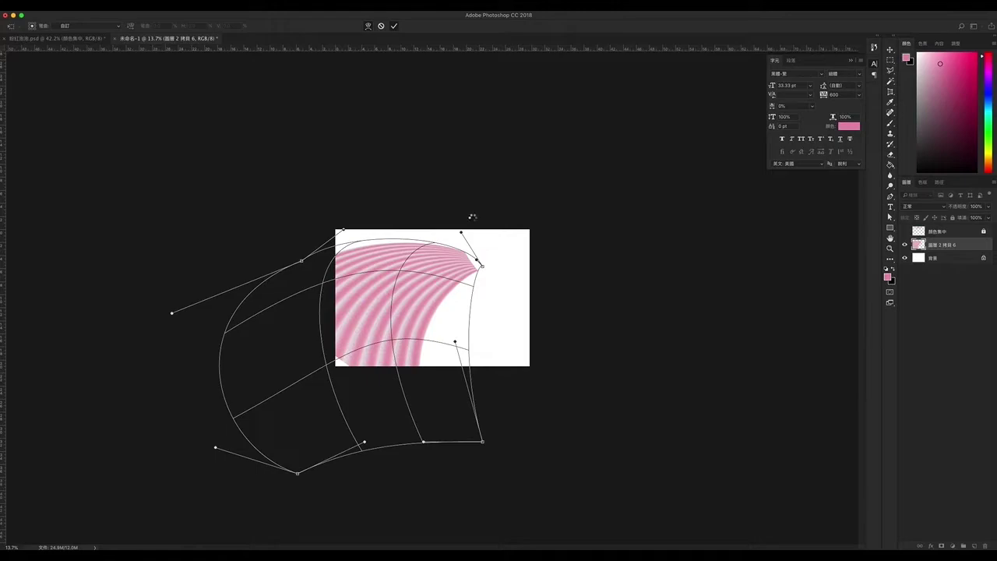
{"action": "key", "text": "Return"}
{"action": "mouse_move", "coordinate": [462, 282]}
{"action": "left_mouse_down"}
{"action": "mouse_move", "coordinate": [469, 331]}
{"action": "mouse_move", "coordinate": [552, 344]}
{"action": "left_mouse_up"}
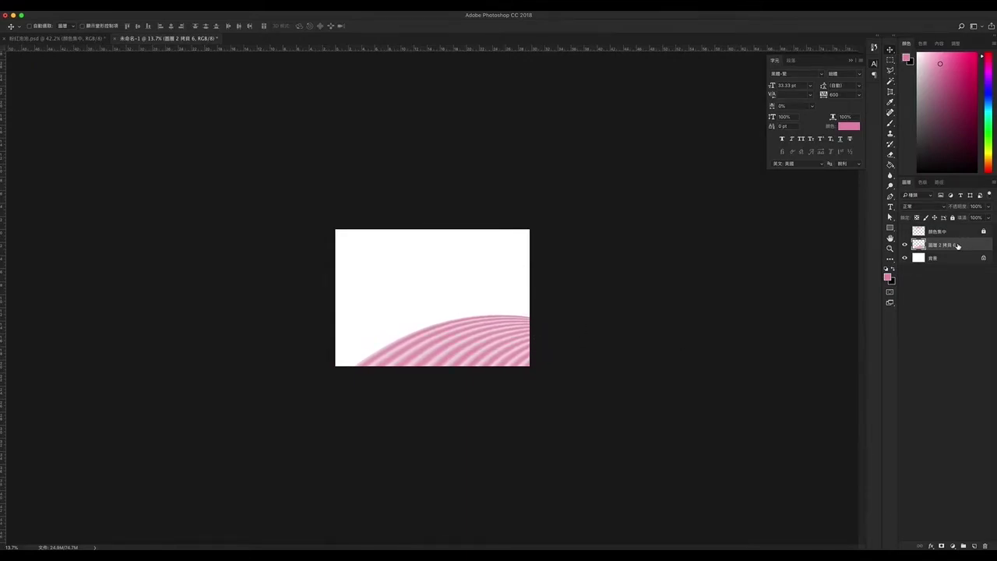
Duplicate the arched hill, flip the copy horizontally and offset it left to overlap the original
{"action": "key", "text": "ctrl+j"}
{"action": "left_click_drag", "start_coordinate": [503, 341], "coordinate": [444, 336]}
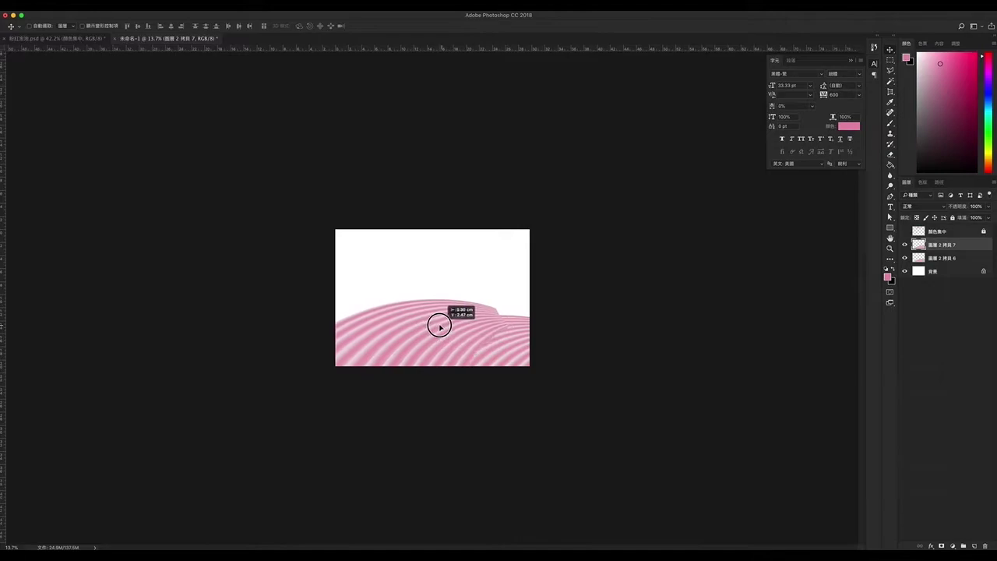
{"action": "key", "text": "ctrl+t"}
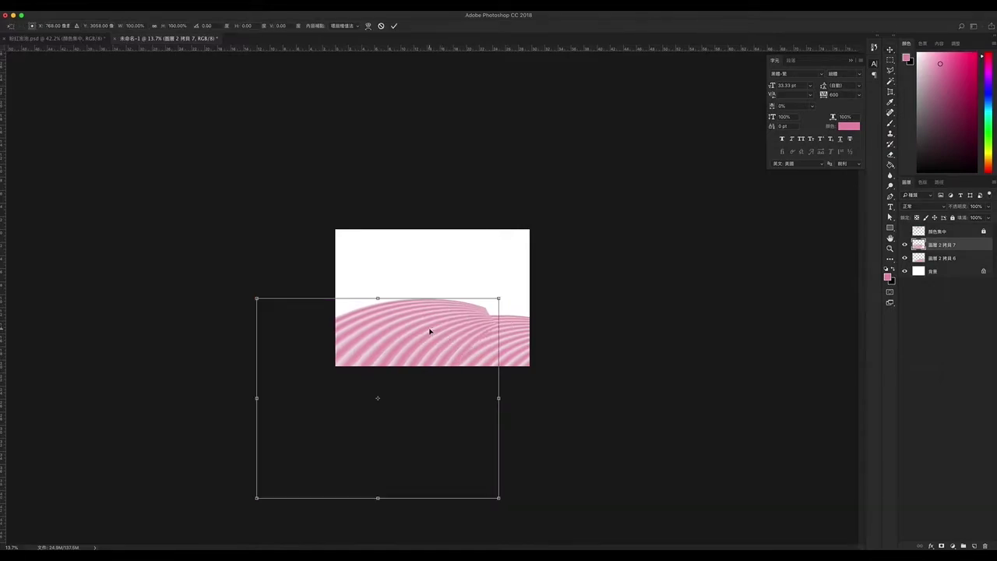
{"action": "right_click", "coordinate": [430, 329]}
{"action": "left_click", "coordinate": [448, 429]}
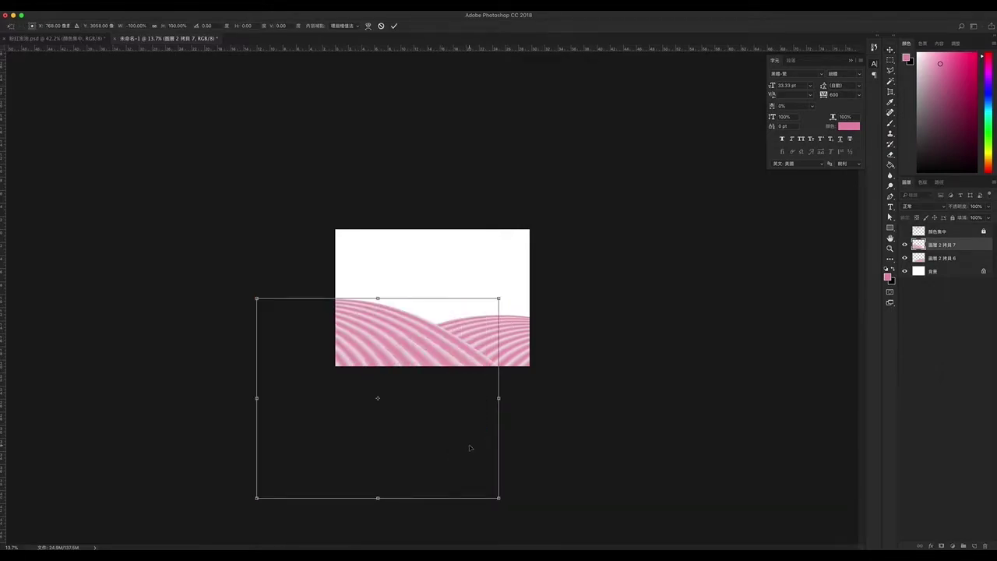
{"action": "left_click_drag", "start_coordinate": [434, 358], "coordinate": [417, 363]}
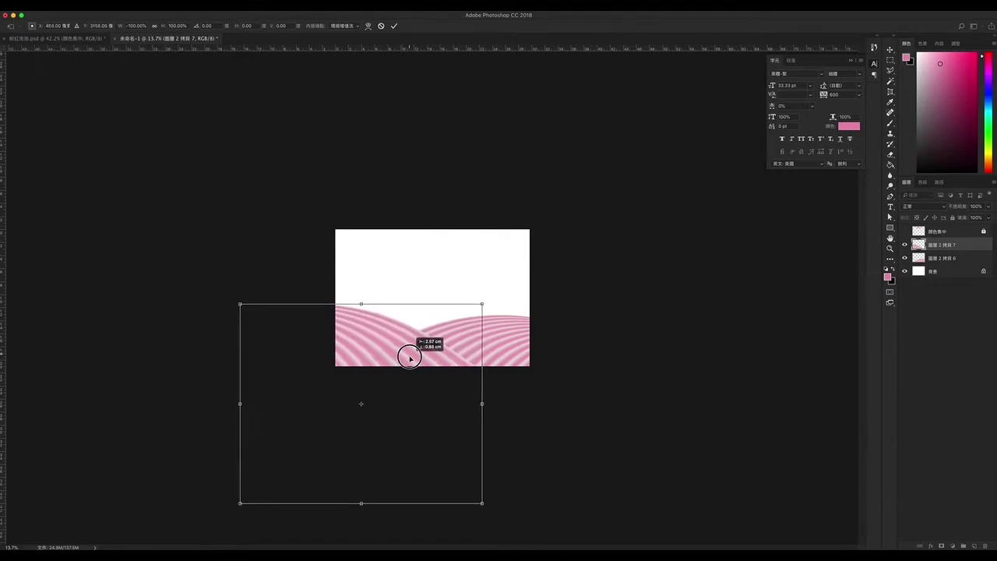
{"action": "left_click", "coordinate": [395, 28]}
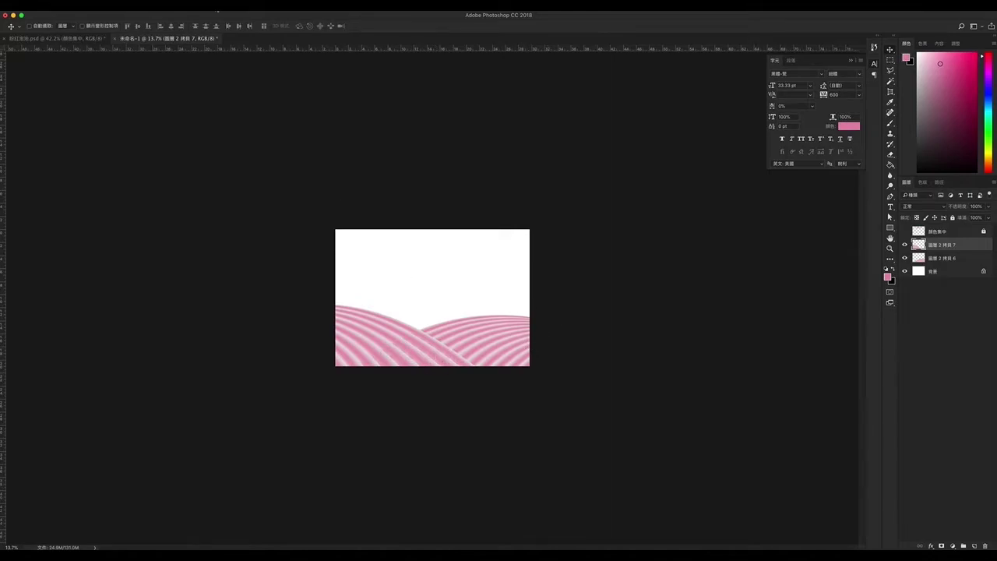
{"action": "left_click", "coordinate": [190, 9]}
{"action": "mouse_move", "coordinate": [226, 101]}
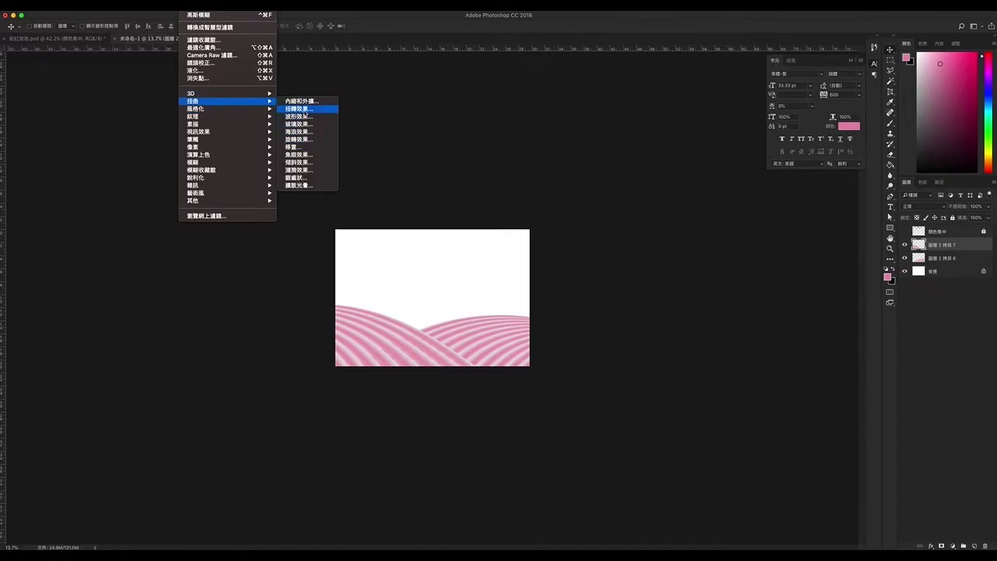
Apply a Twirl filter with angle about 95 to the hills and nudge them down
{"action": "left_click", "coordinate": [303, 111]}
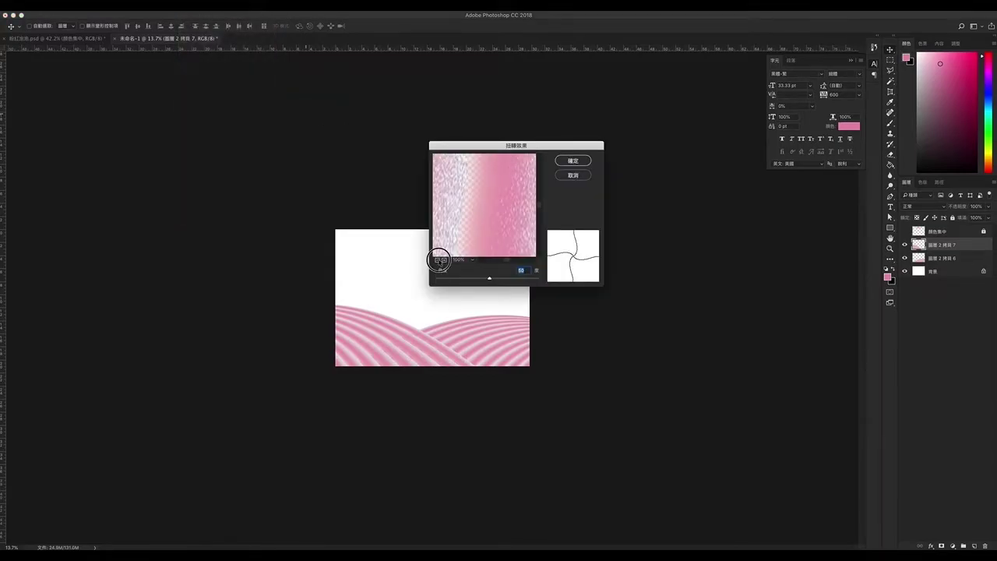
{"action": "left_click", "coordinate": [437, 260]}
{"action": "left_click", "coordinate": [437, 259]}
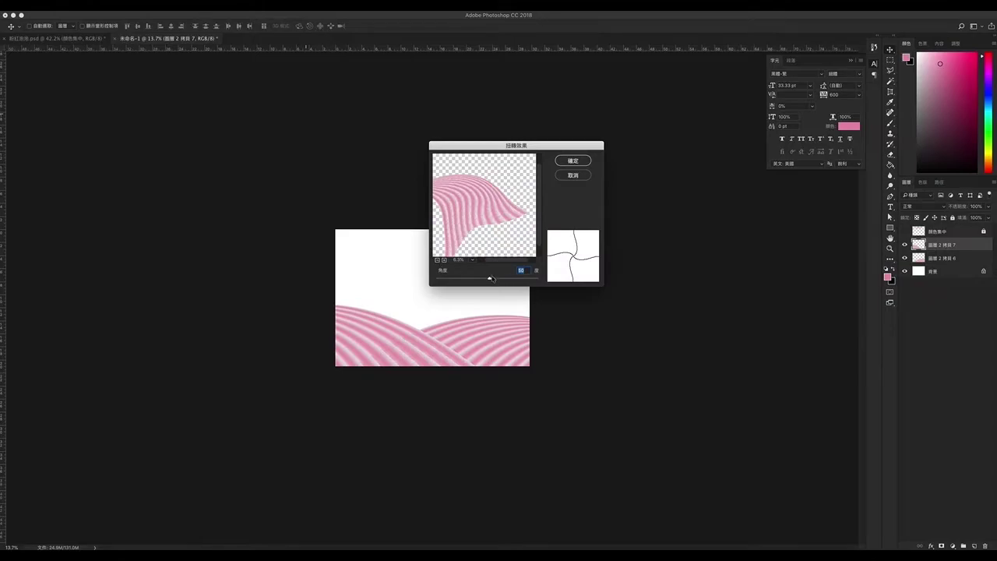
{"action": "mouse_move", "coordinate": [491, 278]}
{"action": "left_mouse_down"}
{"action": "mouse_move", "coordinate": [482, 279]}
{"action": "mouse_move", "coordinate": [508, 288]}
{"action": "mouse_move", "coordinate": [485, 286]}
{"action": "left_mouse_up"}
{"action": "left_click_drag", "start_coordinate": [493, 285], "coordinate": [493, 286]}
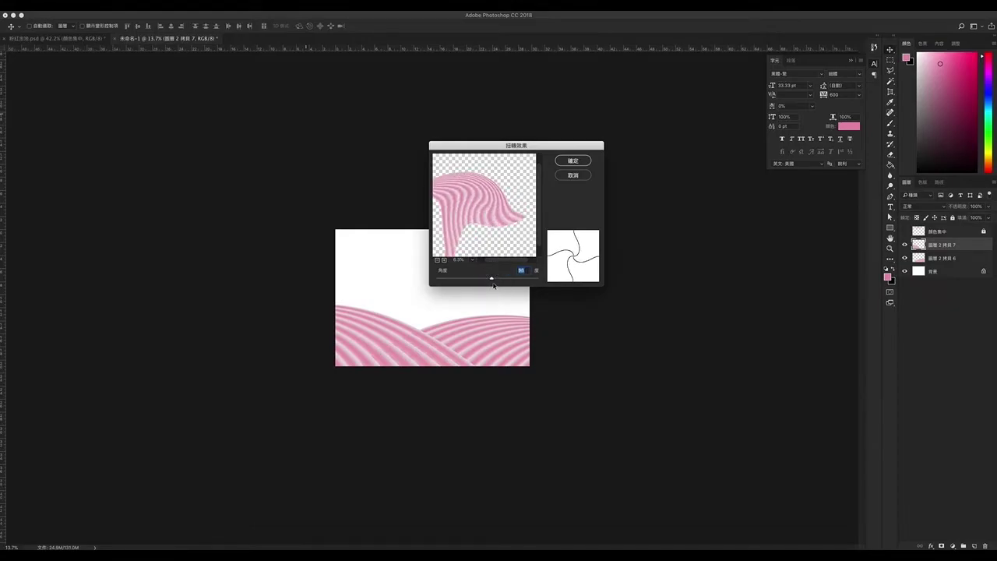
{"action": "left_click", "coordinate": [573, 161]}
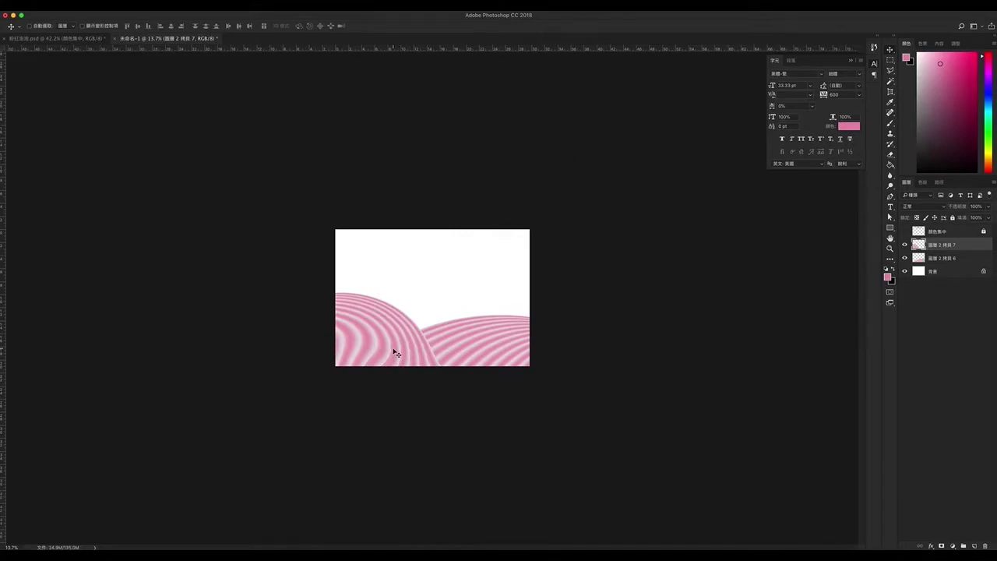
{"action": "mouse_move", "coordinate": [406, 344]}
{"action": "left_mouse_down"}
{"action": "mouse_move", "coordinate": [391, 355]}
{"action": "mouse_move", "coordinate": [405, 351]}
{"action": "left_mouse_up"}
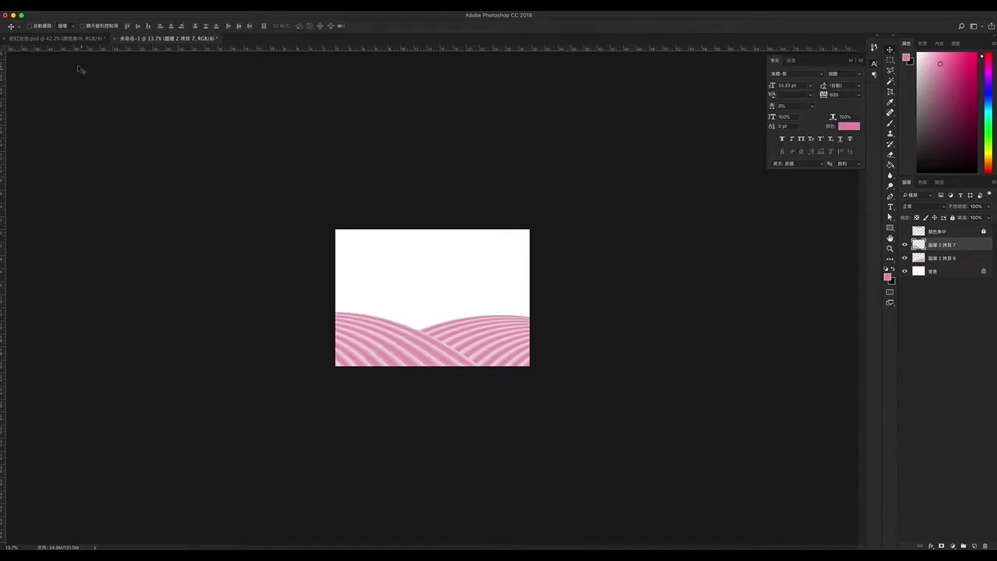
Compare against the finished poster tab, then add a new empty layer 圖層 1
{"action": "left_click", "coordinate": [67, 39]}
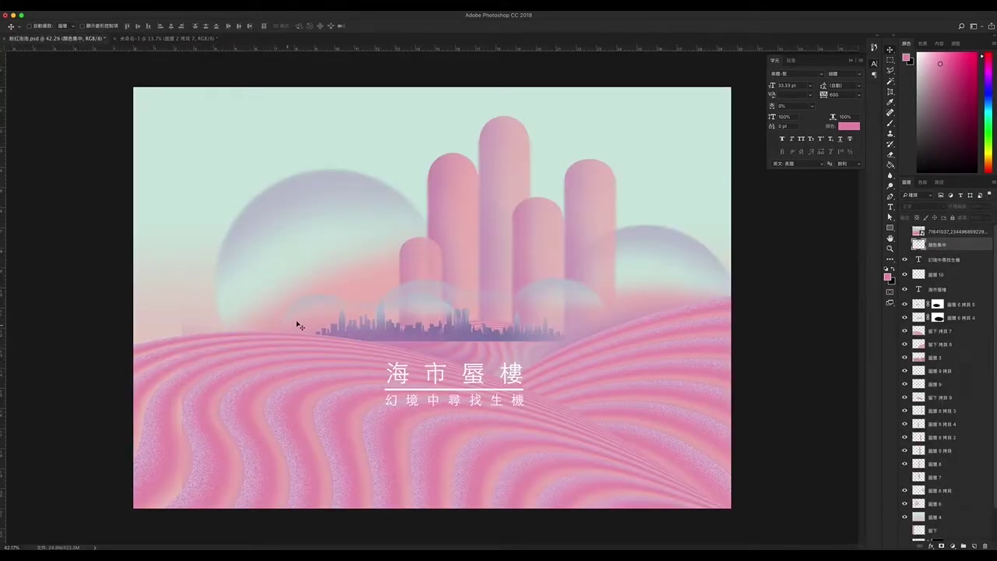
{"action": "left_click", "coordinate": [171, 39]}
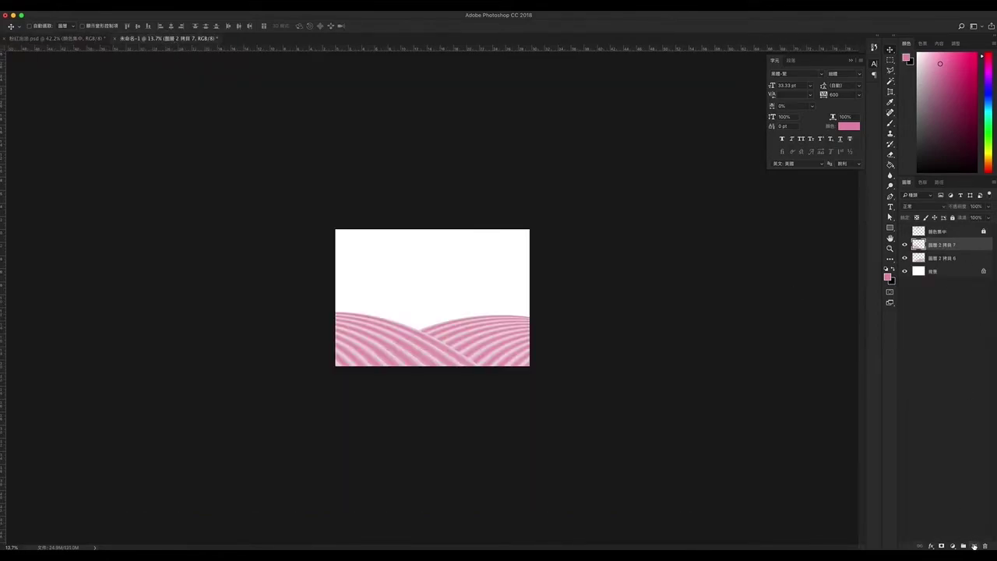
{"action": "left_click", "coordinate": [974, 546]}
{"action": "left_click_drag", "start_coordinate": [890, 60], "coordinate": [919, 68]}
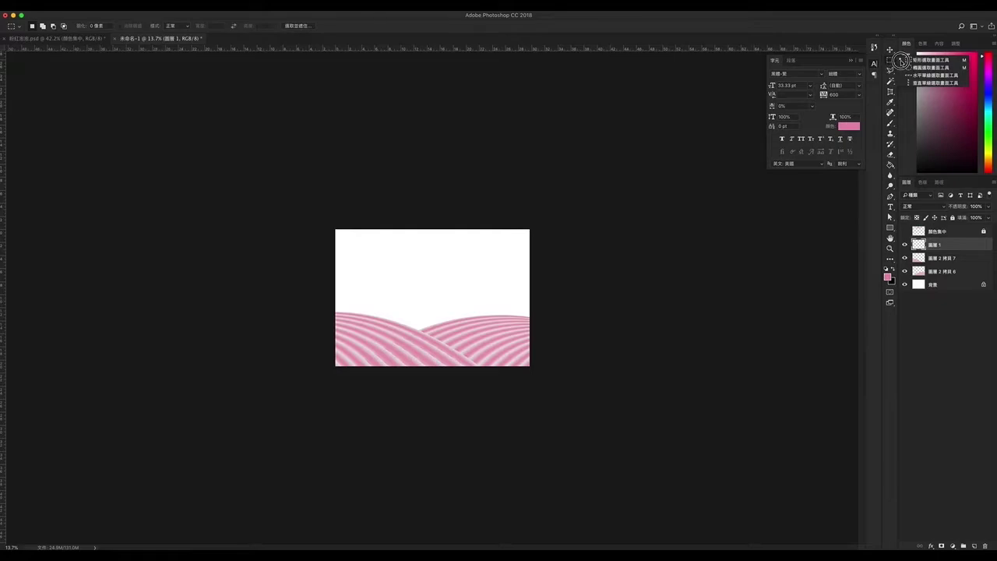
Draw a circular selection above the hills, show the colour dots, and sample the lavender dot
{"action": "left_click", "coordinate": [920, 69]}
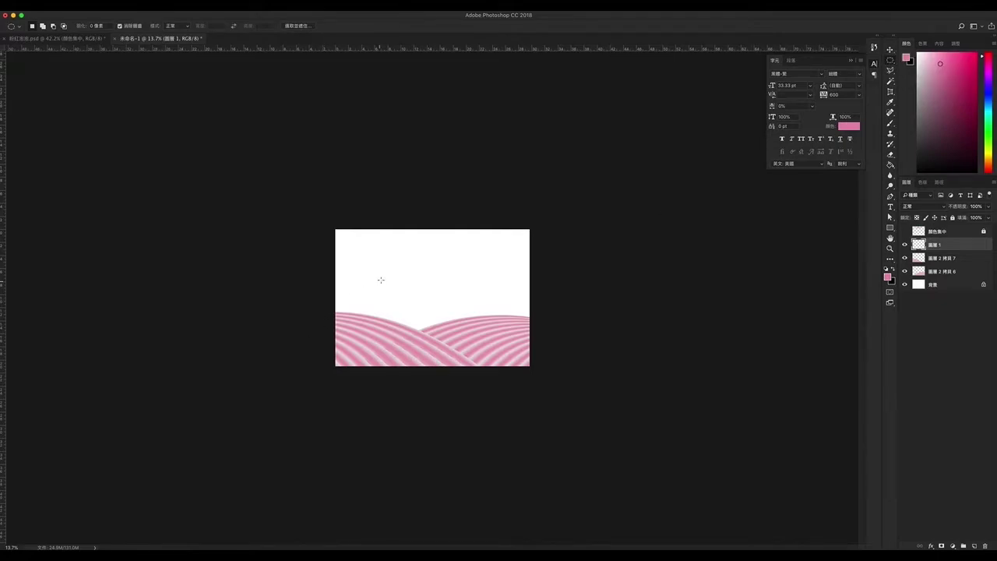
{"action": "left_click_drag", "start_coordinate": [373, 247], "coordinate": [464, 339]}
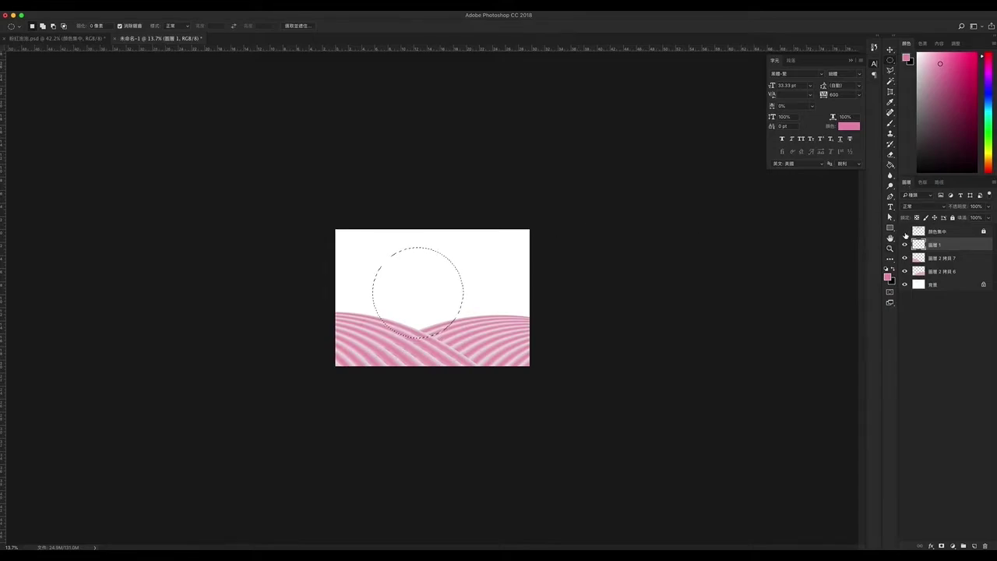
{"action": "left_click", "coordinate": [905, 231]}
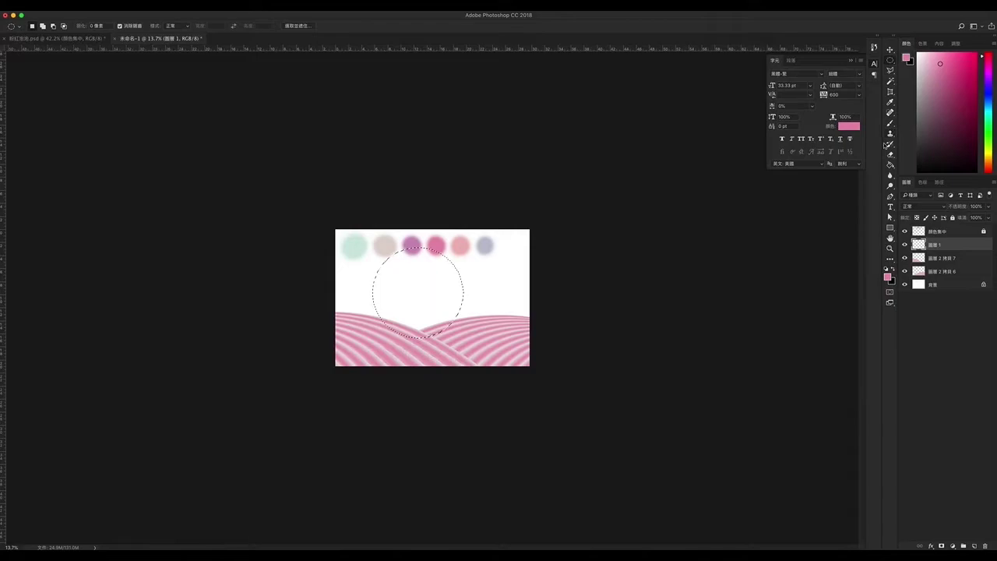
{"action": "key", "text": "i"}
{"action": "left_click", "coordinate": [361, 243]}
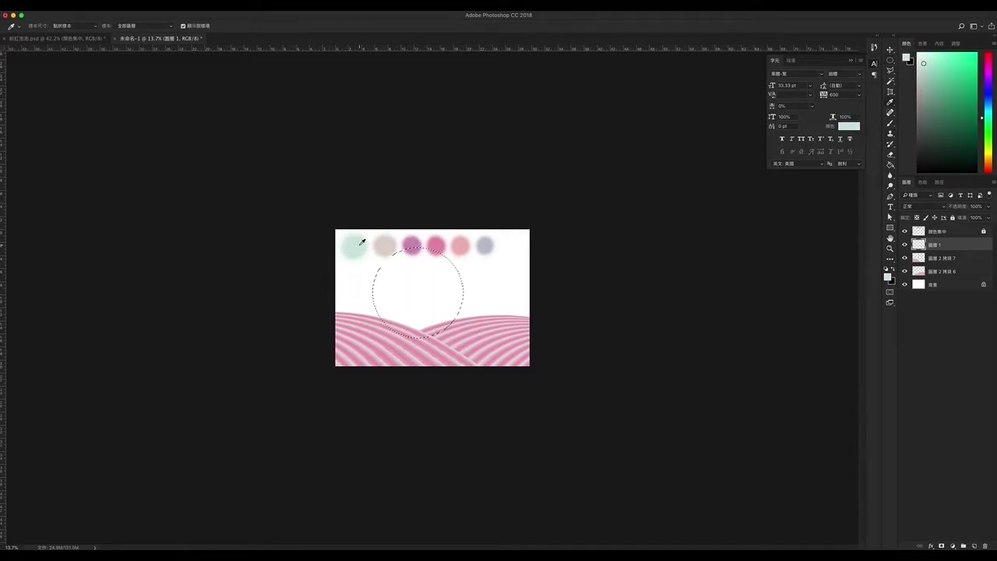
{"action": "left_click", "coordinate": [78, 38]}
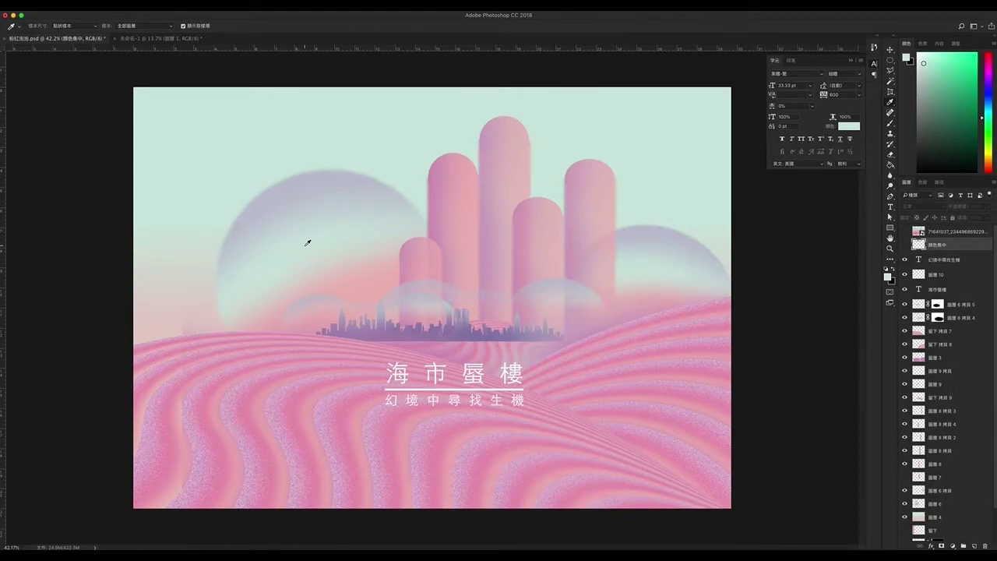
{"action": "left_click", "coordinate": [158, 39]}
{"action": "left_click", "coordinate": [484, 246]}
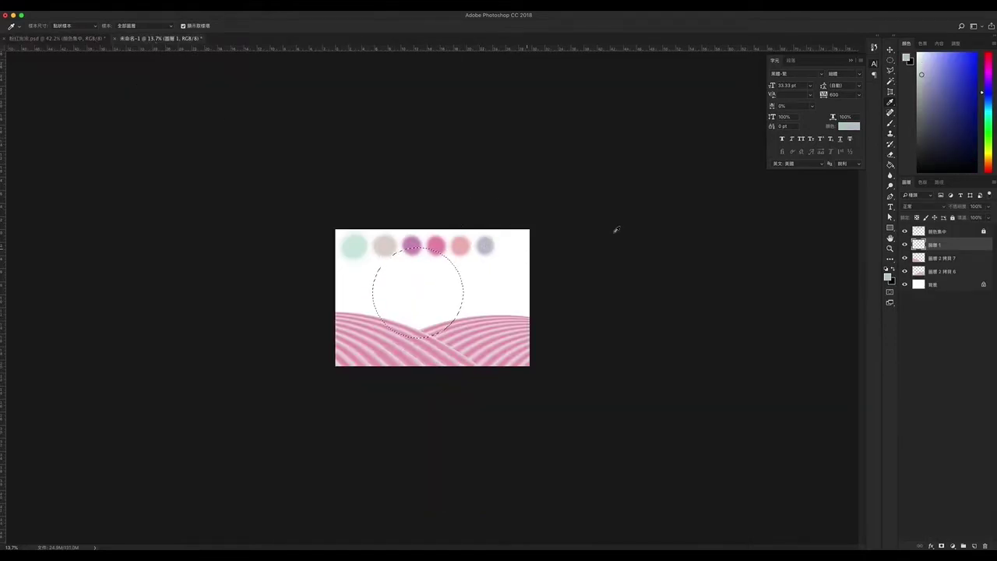
Paint grey-blue into the circle's top-left with an enlarged soft round brush
{"action": "left_click", "coordinate": [891, 122]}
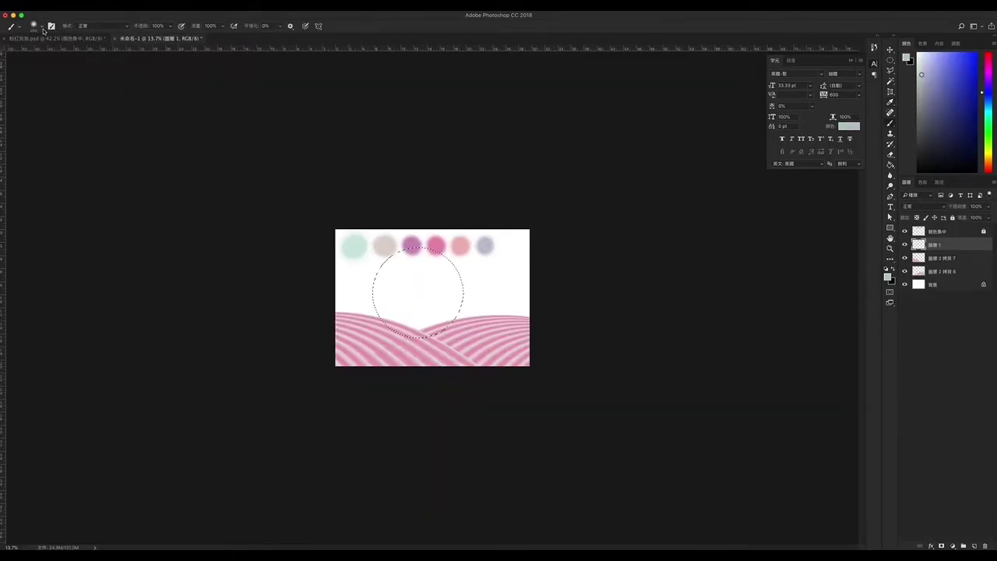
{"action": "left_click", "coordinate": [36, 27]}
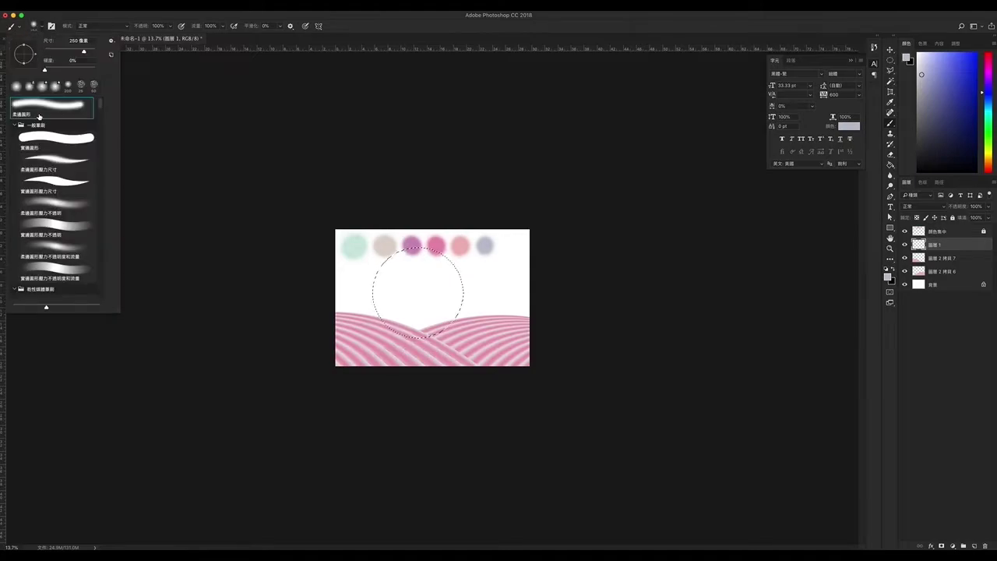
{"action": "left_click", "coordinate": [248, 139]}
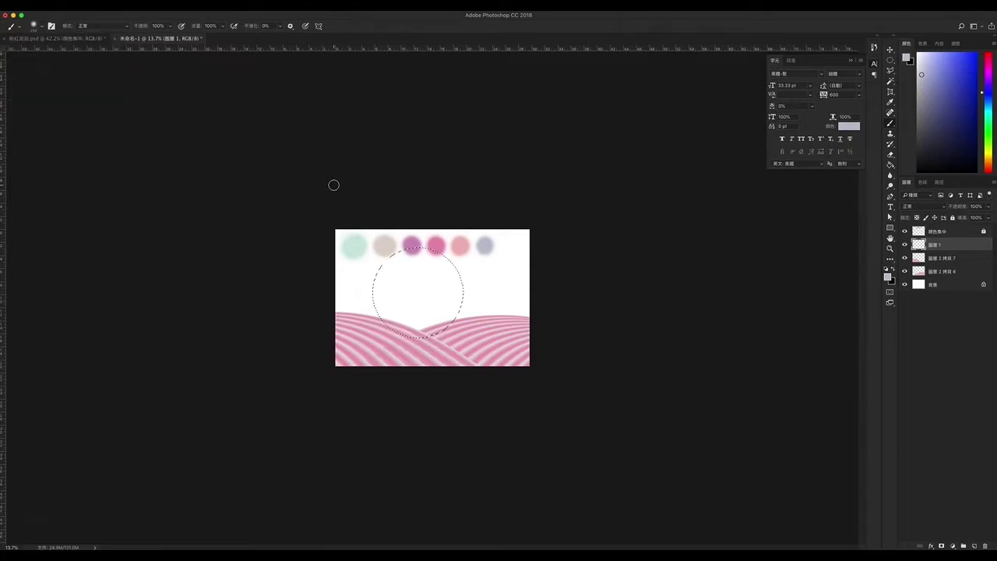
{"action": "key", "text": "bracketright"}
{"action": "key", "text": "bracketright"}
{"action": "key", "text": "bracketright"}
{"action": "key", "text": "bracketright"}
{"action": "key", "text": "bracketright"}
{"action": "key", "text": "bracketright"}
{"action": "key", "text": "bracketright"}
{"action": "key", "text": "bracketright"}
{"action": "key", "text": "bracketright"}
{"action": "left_click_drag", "start_coordinate": [459, 211], "coordinate": [430, 216]}
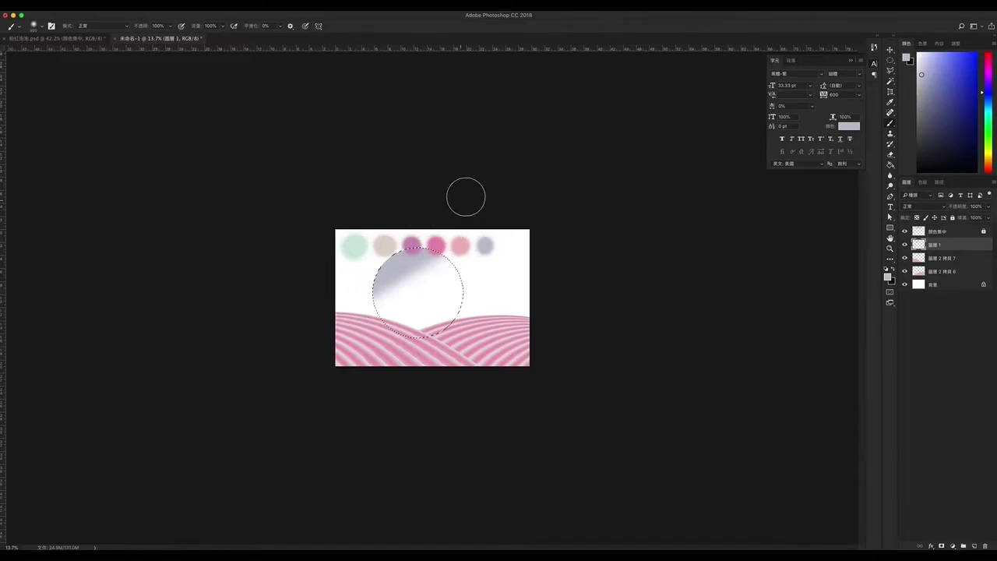
Sample mint green and pink from the dots, painting them across the circle's middle and bottom
{"action": "key", "text": "i"}
{"action": "left_click", "coordinate": [364, 244]}
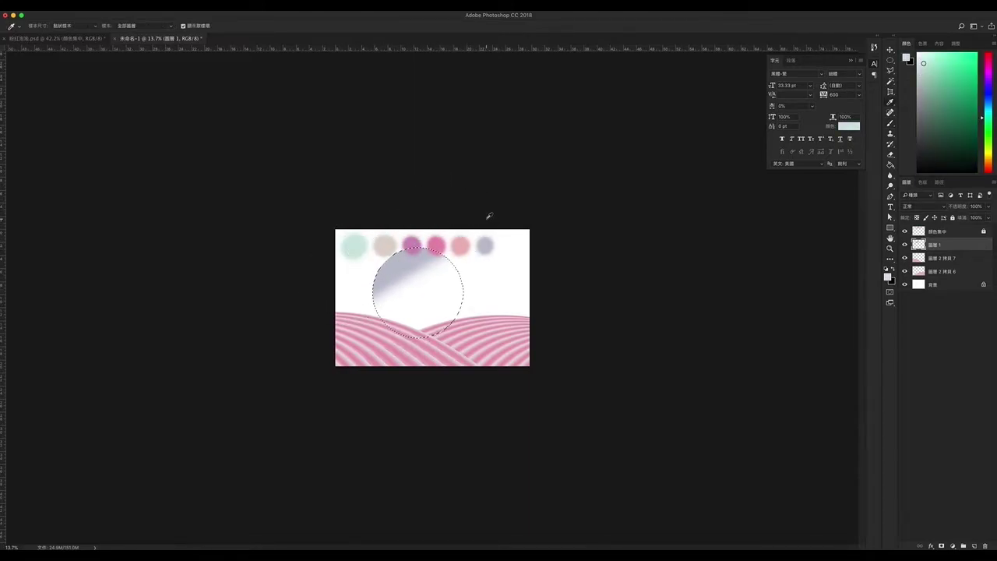
{"action": "key", "text": "b"}
{"action": "left_click_drag", "start_coordinate": [401, 289], "coordinate": [456, 273]}
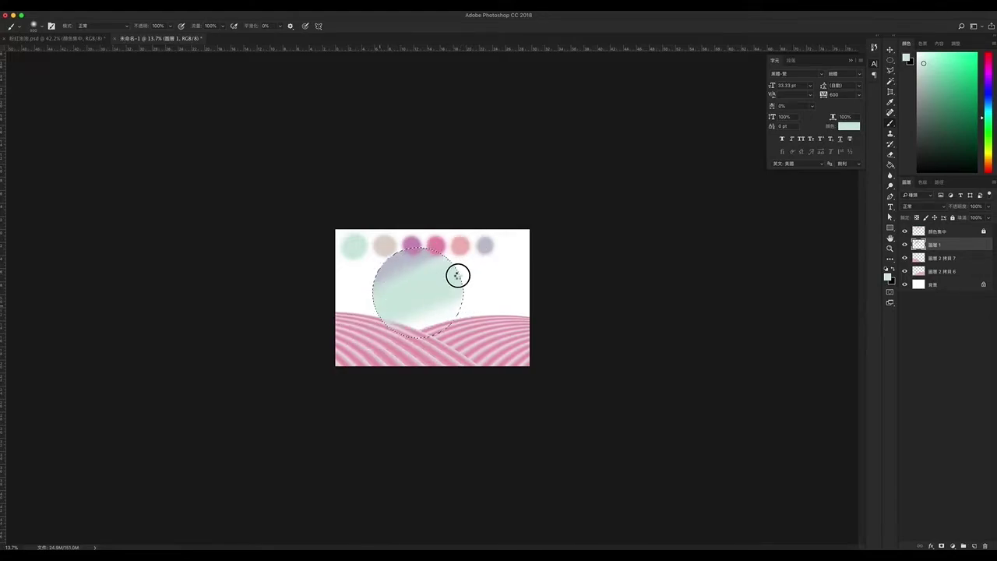
{"action": "key", "text": "i"}
{"action": "left_click", "coordinate": [462, 245]}
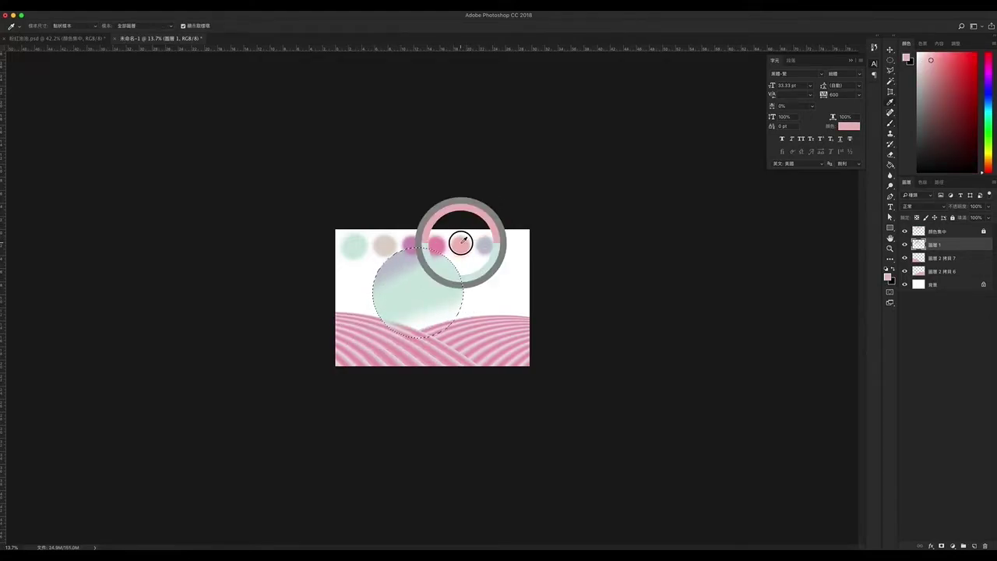
{"action": "key", "text": "b"}
{"action": "mouse_move", "coordinate": [434, 334]}
{"action": "left_mouse_down"}
{"action": "mouse_move", "coordinate": [467, 319]}
{"action": "mouse_move", "coordinate": [440, 311]}
{"action": "left_mouse_up"}
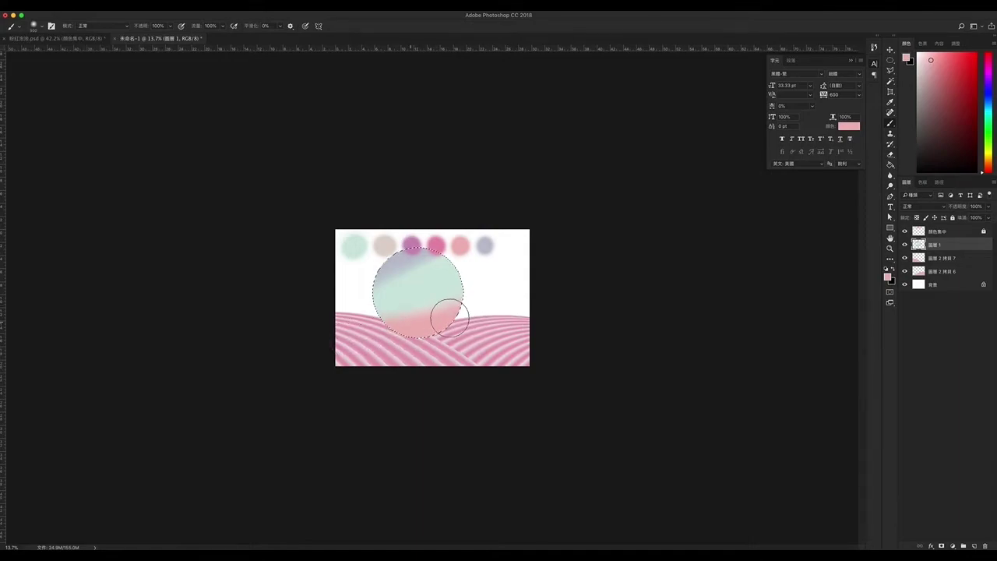
{"action": "left_click", "coordinate": [184, 9]}
{"action": "mouse_move", "coordinate": [207, 162]}
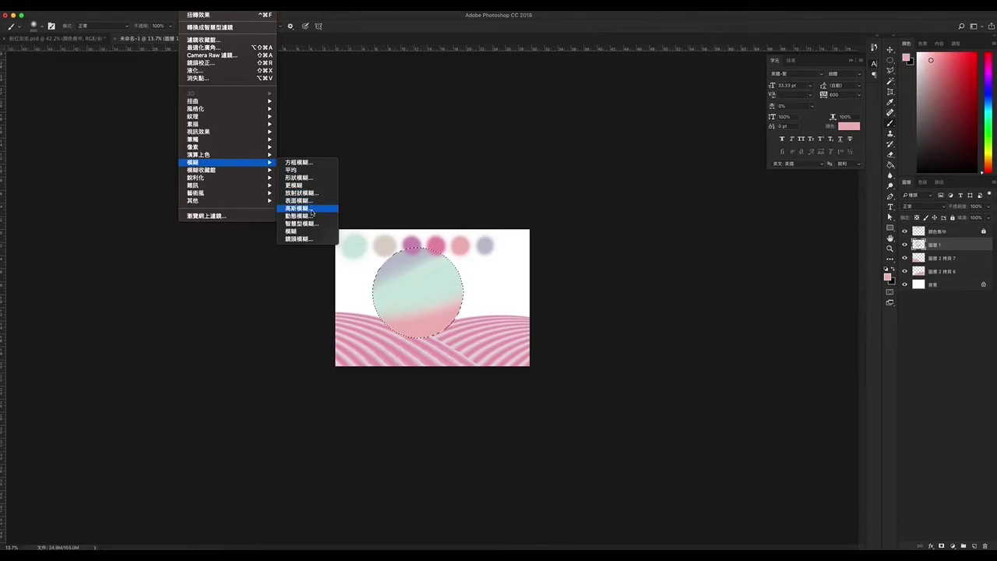
Soften the painted circle with a 120.6-pixel Gaussian blur, deselect, and nudge it slightly left
{"action": "left_click", "coordinate": [311, 209]}
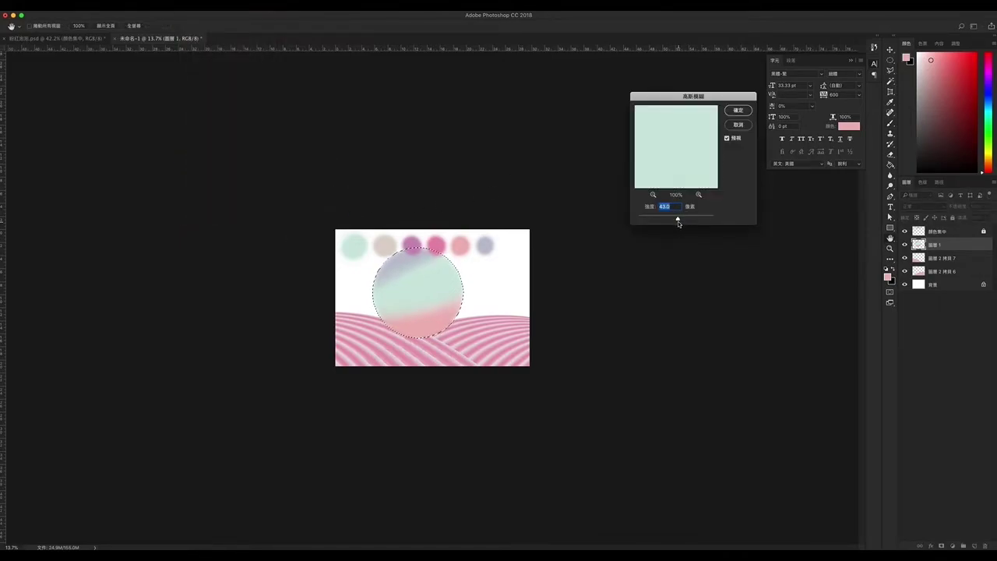
{"action": "left_click_drag", "start_coordinate": [678, 222], "coordinate": [686, 218]}
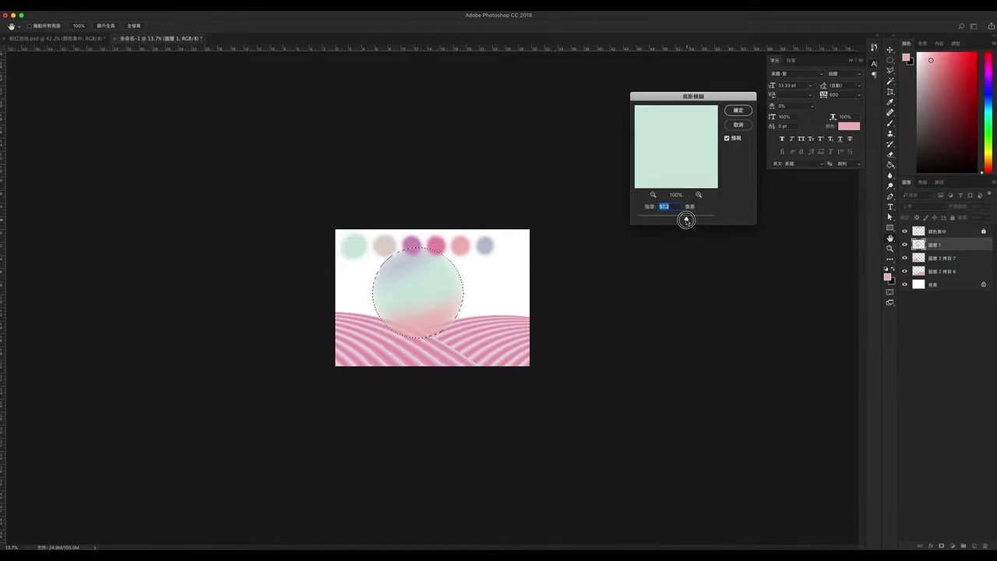
{"action": "left_click", "coordinate": [738, 111]}
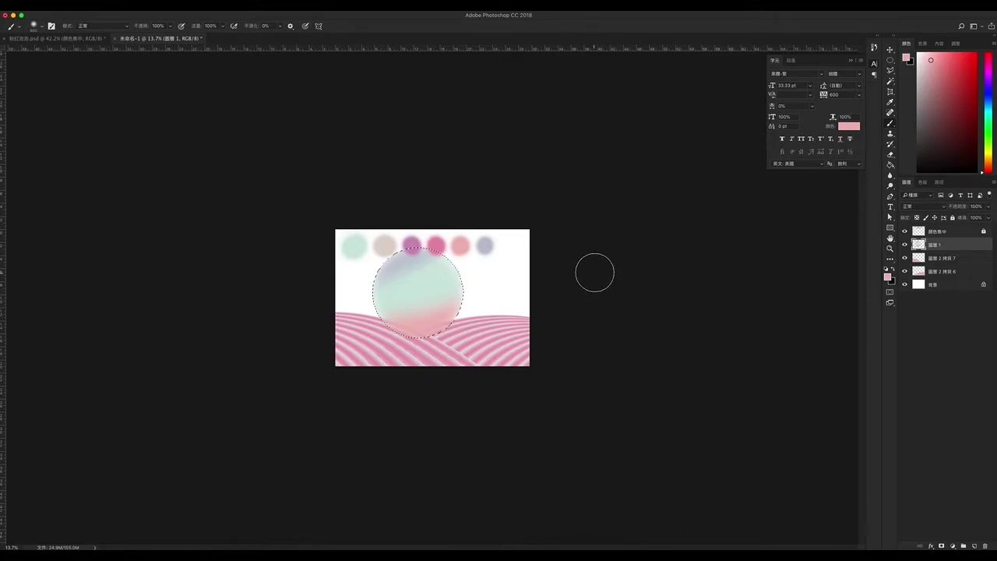
{"action": "key", "text": "ctrl+d"}
{"action": "left_click", "coordinate": [890, 49]}
{"action": "left_click_drag", "start_coordinate": [418, 300], "coordinate": [414, 301]}
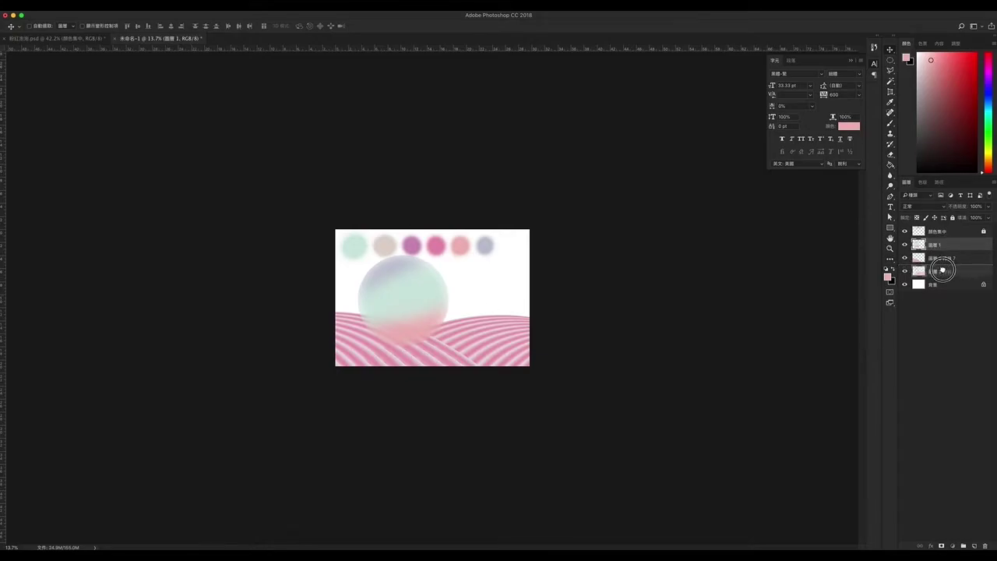
Move Layer 1 below the hill layers and shift the large sphere down-left behind the hills
{"action": "left_click_drag", "start_coordinate": [942, 270], "coordinate": [943, 271]}
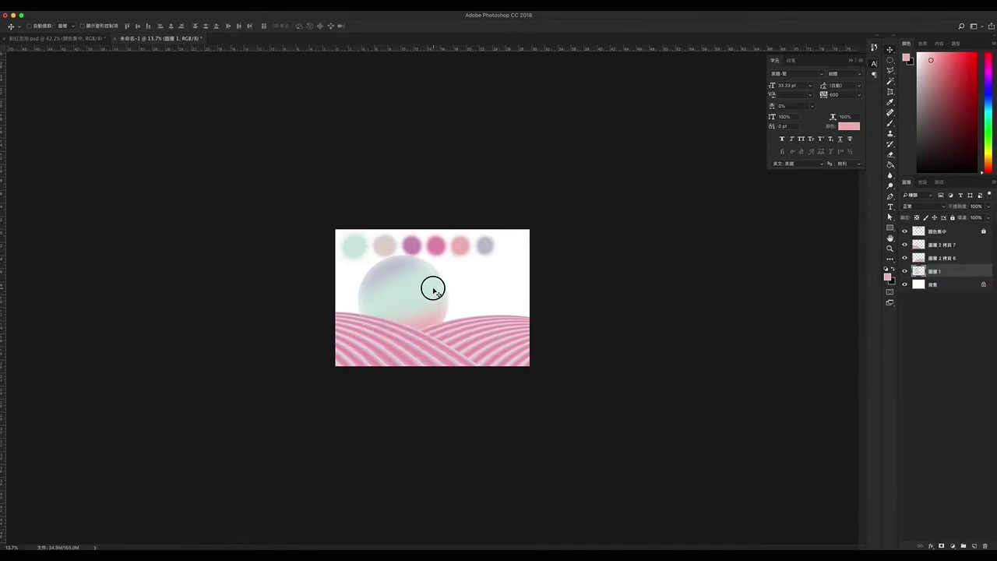
{"action": "left_click_drag", "start_coordinate": [433, 289], "coordinate": [436, 298]}
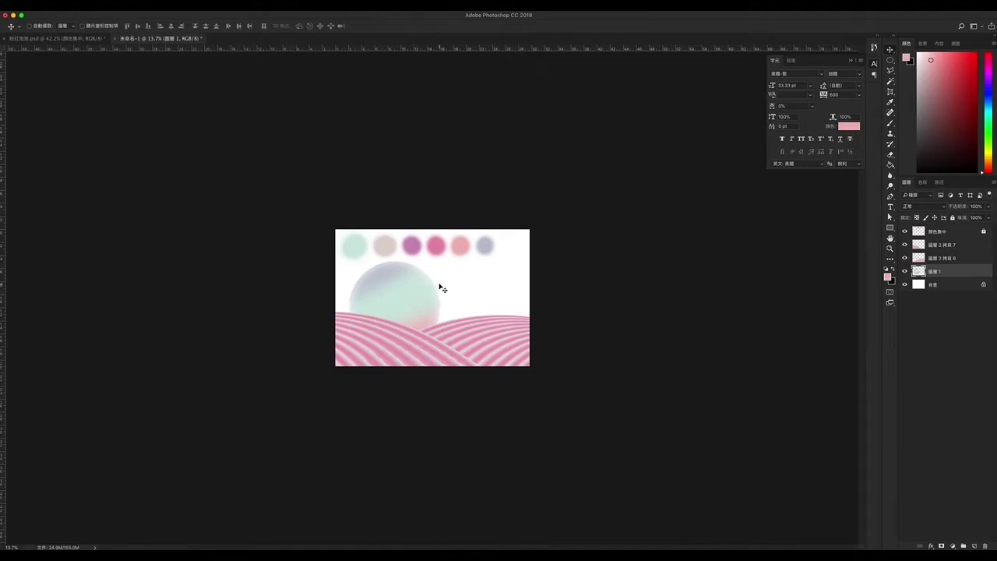
{"action": "scroll", "coordinate": [434, 285], "scroll_direction": "down", "scroll_amount": 2}
{"action": "scroll", "coordinate": [429, 286], "scroll_direction": "up", "scroll_amount": 5}
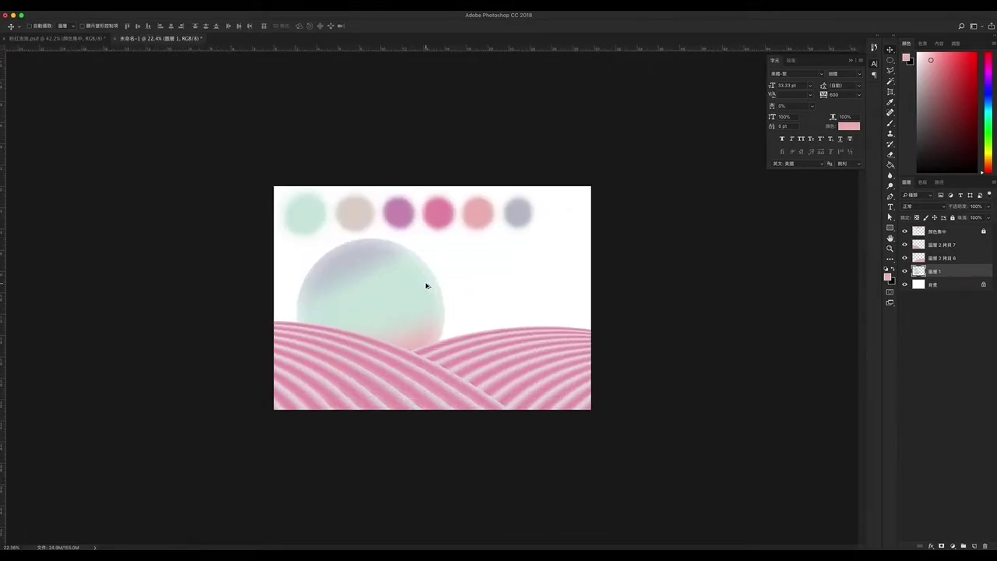
{"action": "scroll", "coordinate": [426, 286], "scroll_direction": "up", "scroll_amount": 1}
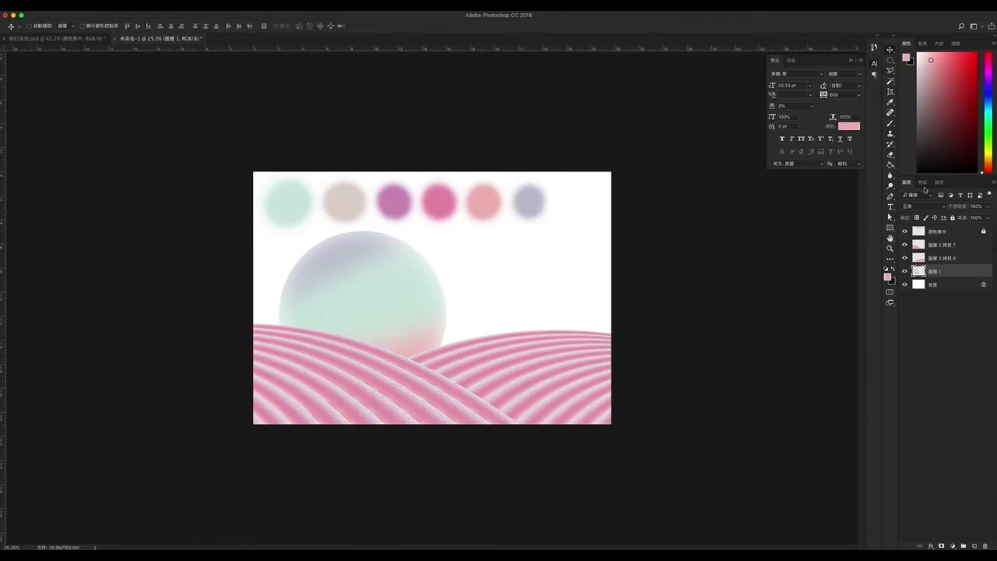
{"action": "left_click", "coordinate": [892, 62]}
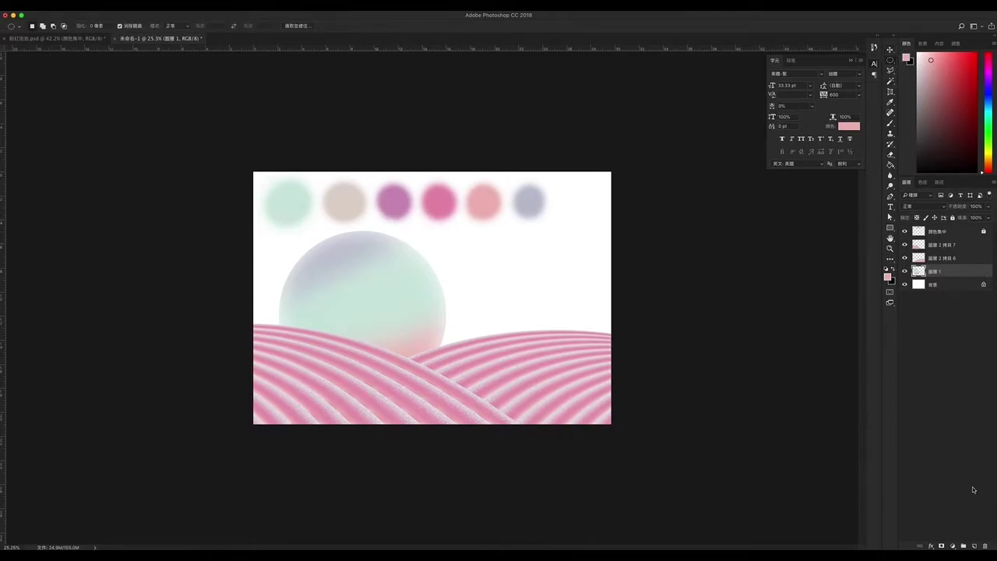
On a new layer, select a circle right of the big sphere and brush lavender into it
{"action": "left_click", "coordinate": [975, 546]}
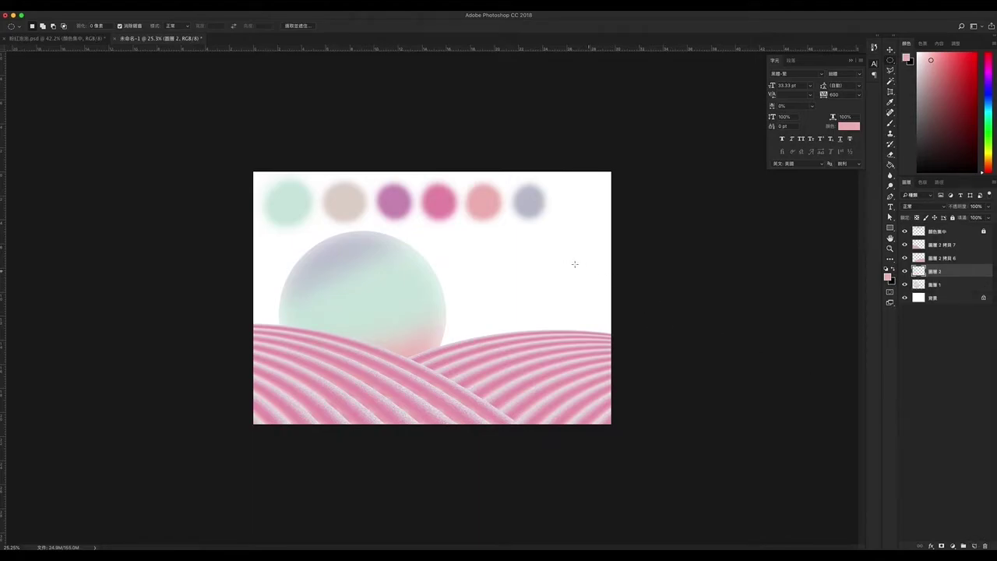
{"action": "left_click_drag", "start_coordinate": [455, 222], "coordinate": [556, 322]}
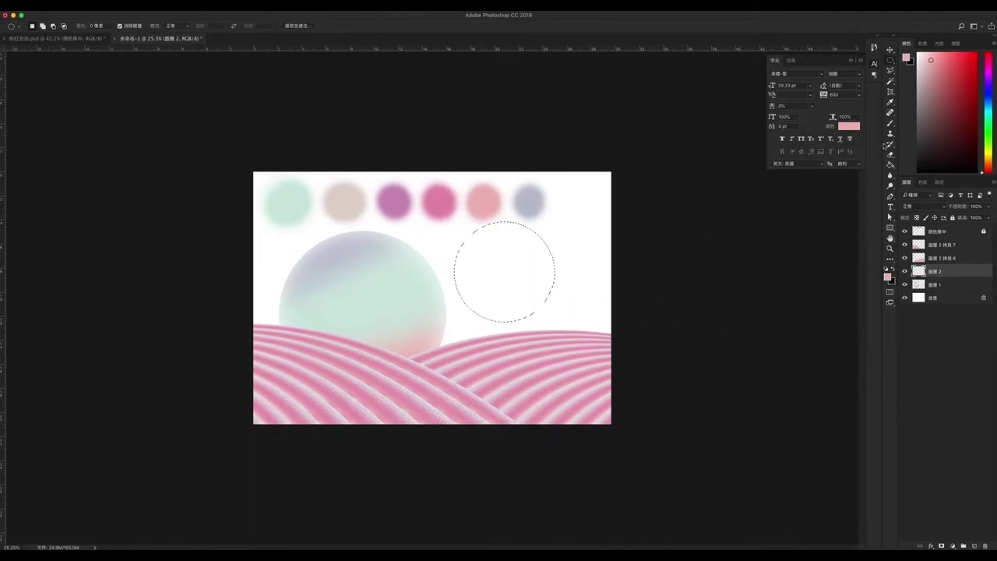
{"action": "left_click", "coordinate": [891, 123]}
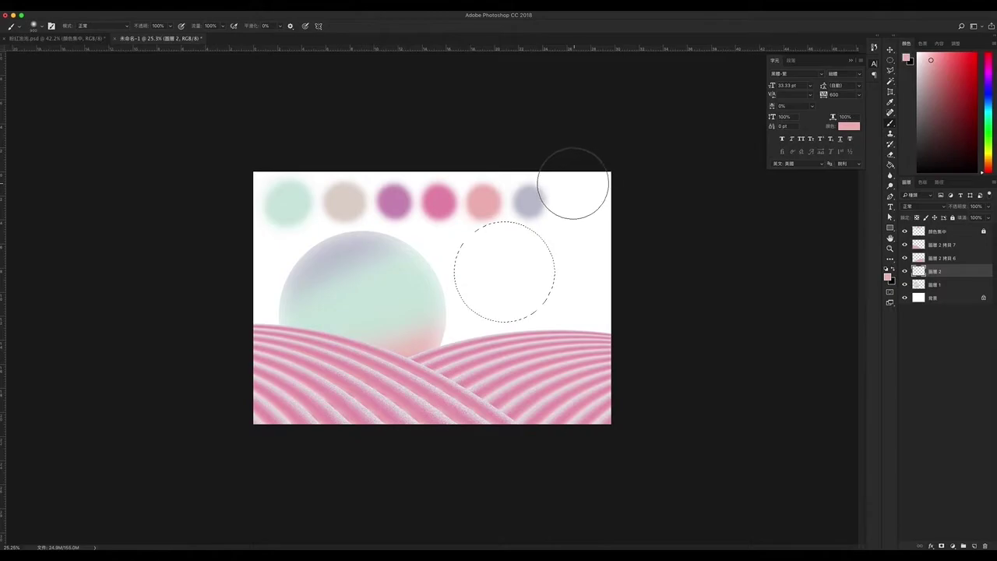
{"action": "left_click", "coordinate": [530, 195], "text": "alt"}
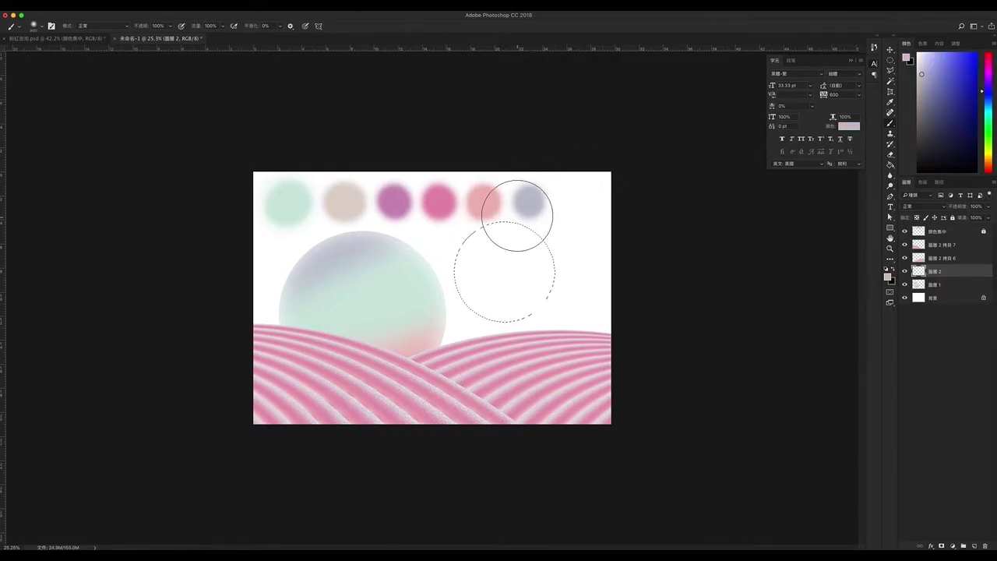
{"action": "left_click_drag", "start_coordinate": [507, 207], "coordinate": [425, 252]}
Paint mint through the circle's middle and pink below, touch up lavender on top, and deselect
{"action": "left_click", "coordinate": [280, 200], "text": "alt"}
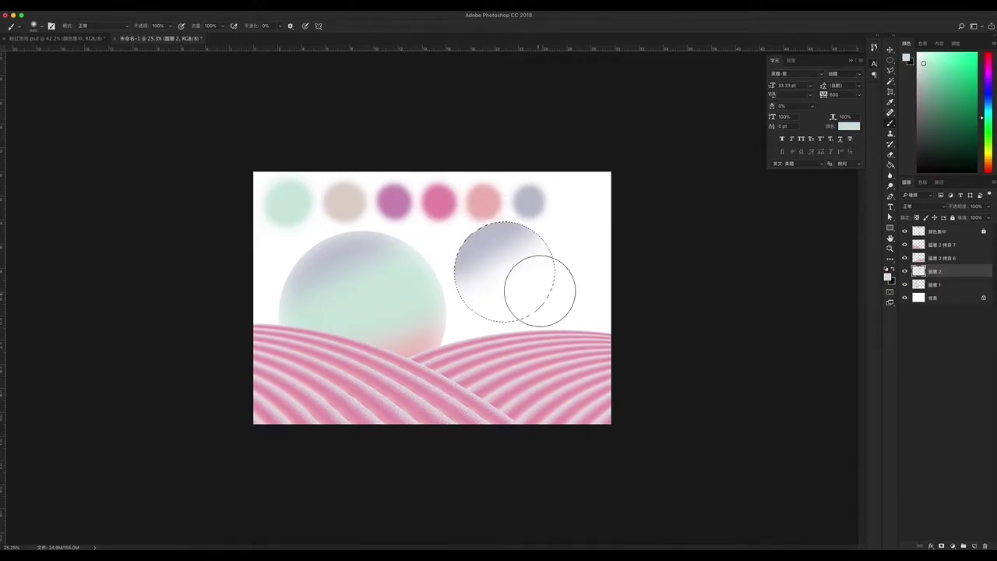
{"action": "mouse_move", "coordinate": [530, 289]}
{"action": "left_mouse_down"}
{"action": "mouse_move", "coordinate": [501, 267]}
{"action": "mouse_move", "coordinate": [483, 272]}
{"action": "left_mouse_up"}
{"action": "left_click", "coordinate": [487, 201], "text": "alt"}
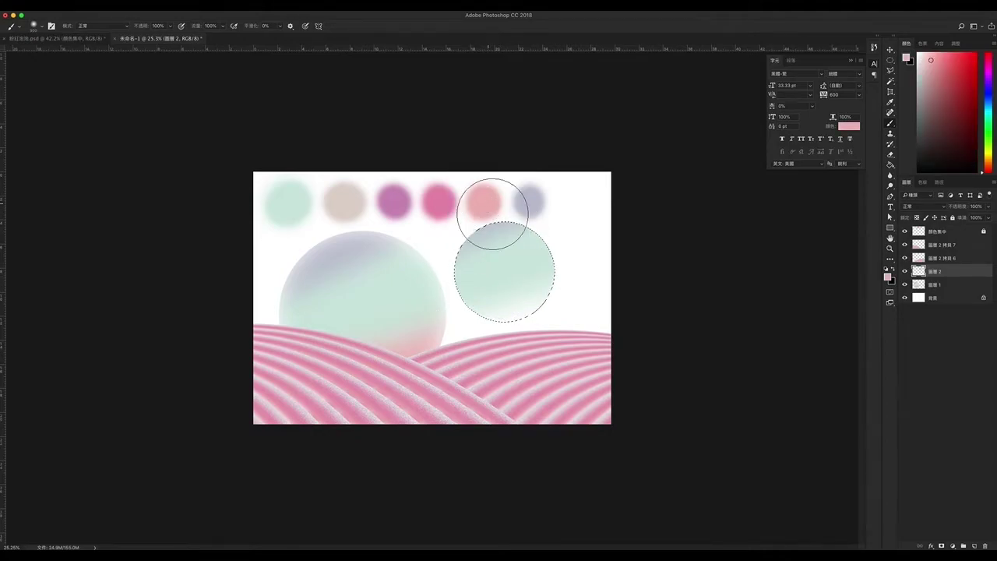
{"action": "left_click_drag", "start_coordinate": [583, 322], "coordinate": [463, 329]}
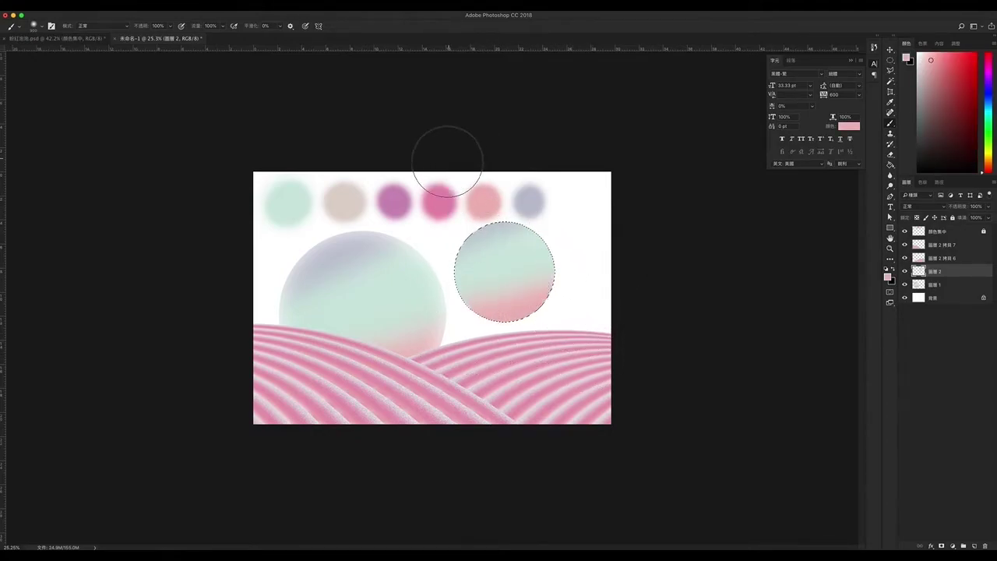
{"action": "left_click", "coordinate": [530, 201], "text": "alt"}
{"action": "left_click_drag", "start_coordinate": [528, 200], "coordinate": [438, 222]}
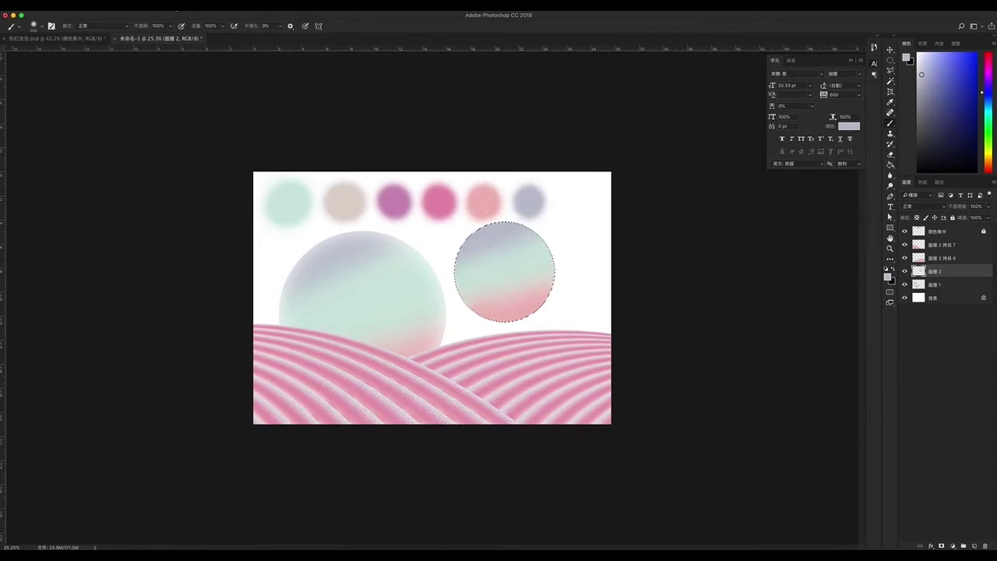
{"action": "left_click", "coordinate": [173, 5]}
{"action": "left_click", "coordinate": [183, 23]}
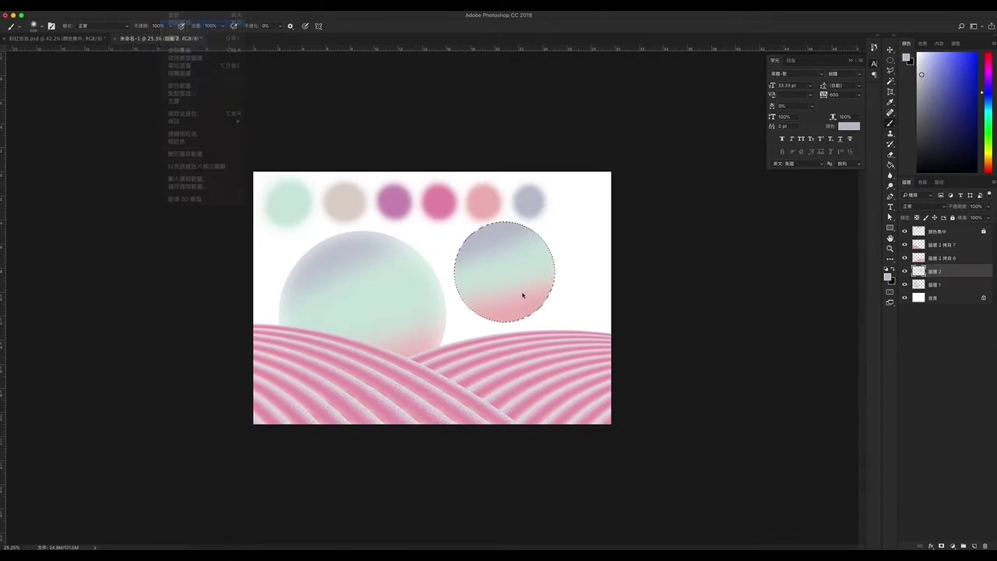
Blend the small circle's lavender, mint and pink bands with an 8.0-pixel Gaussian blur
{"action": "left_click", "coordinate": [196, 4]}
{"action": "mouse_move", "coordinate": [203, 162]}
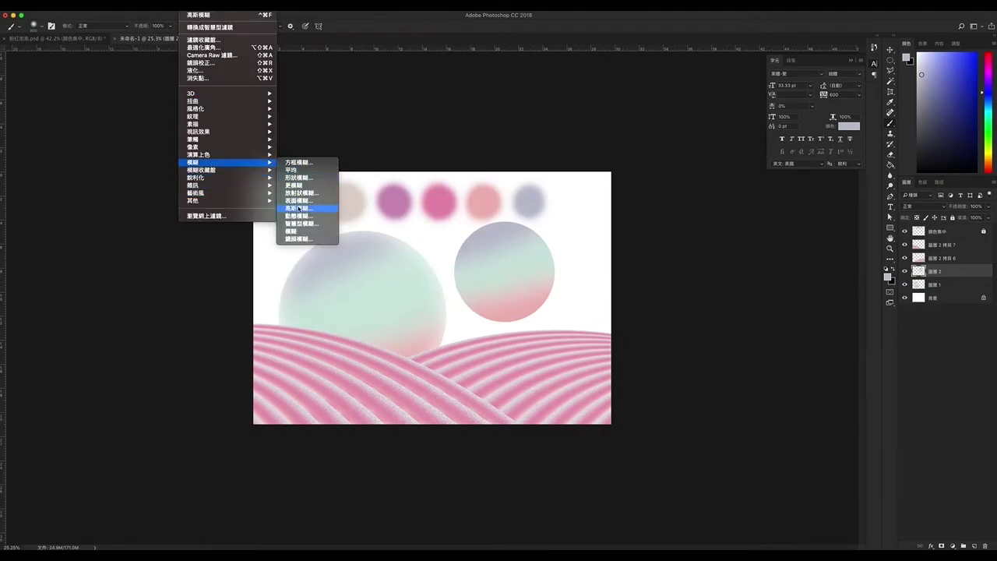
{"action": "left_click", "coordinate": [299, 209]}
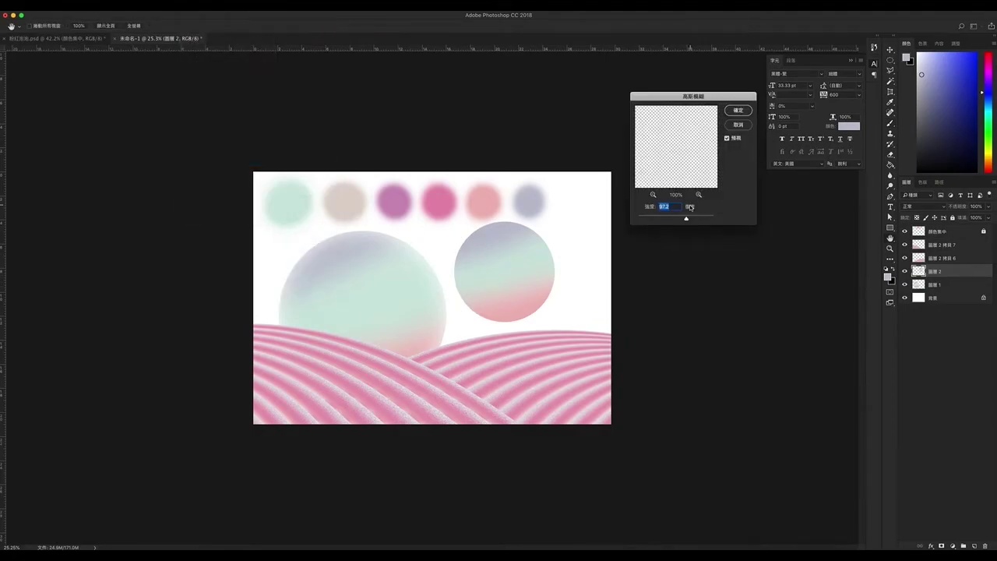
{"action": "left_click_drag", "start_coordinate": [686, 220], "coordinate": [670, 221]}
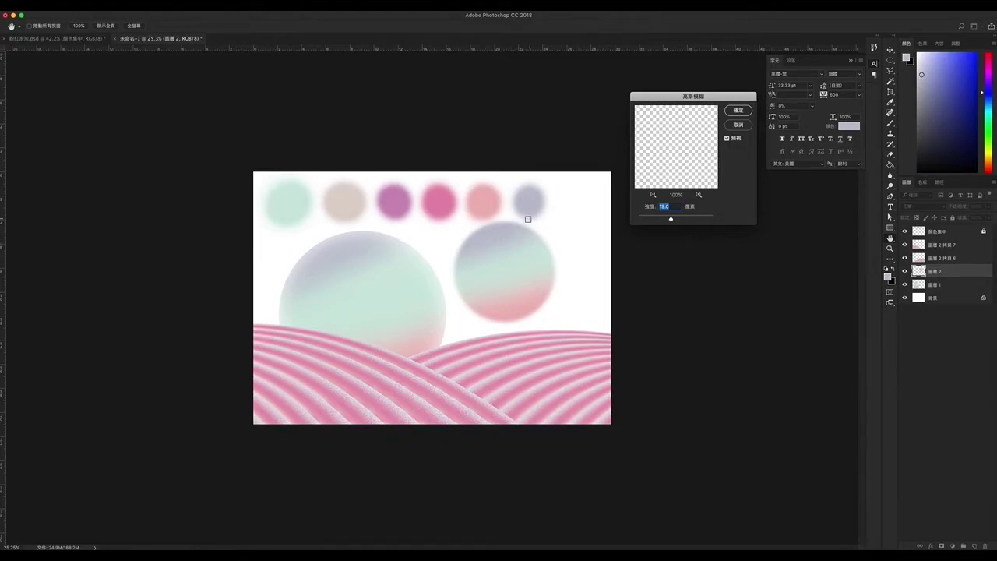
{"action": "left_click_drag", "start_coordinate": [669, 217], "coordinate": [665, 219]}
{"action": "left_click", "coordinate": [749, 110]}
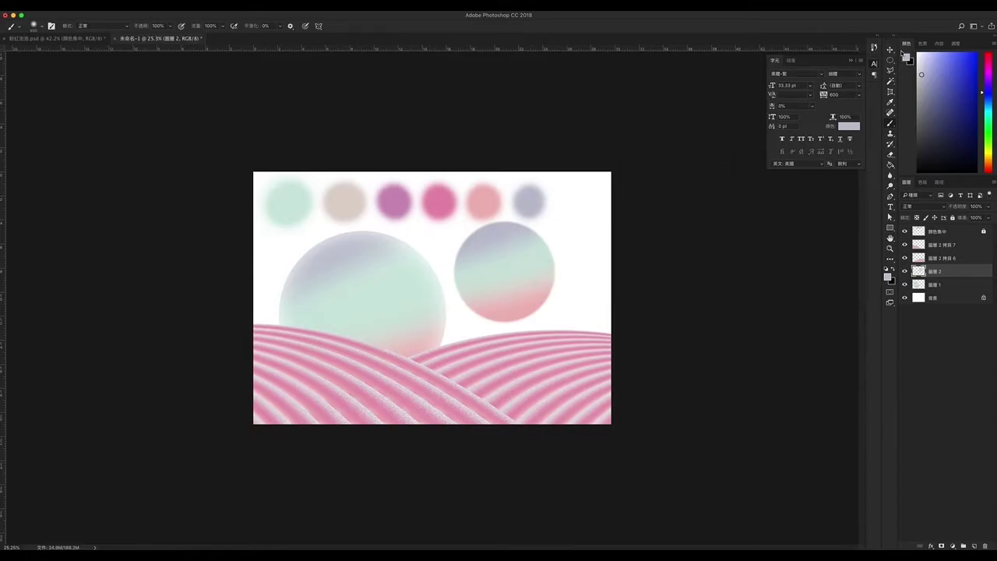
Move the small sphere down-left onto the big sphere's lower right, checking the finished poster
{"action": "left_click_drag", "start_coordinate": [542, 265], "coordinate": [499, 312]}
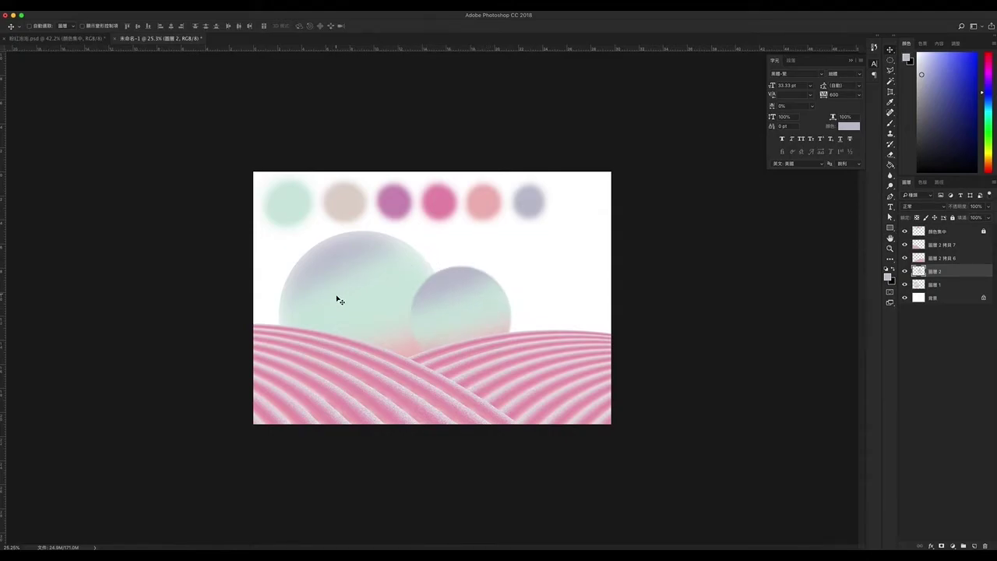
{"action": "left_click", "coordinate": [80, 39]}
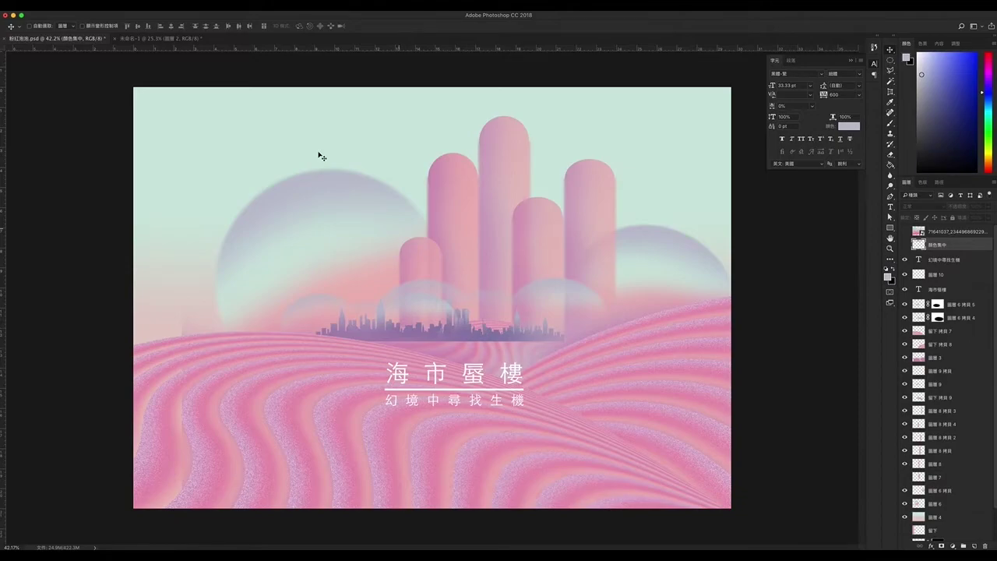
{"action": "left_click", "coordinate": [165, 39]}
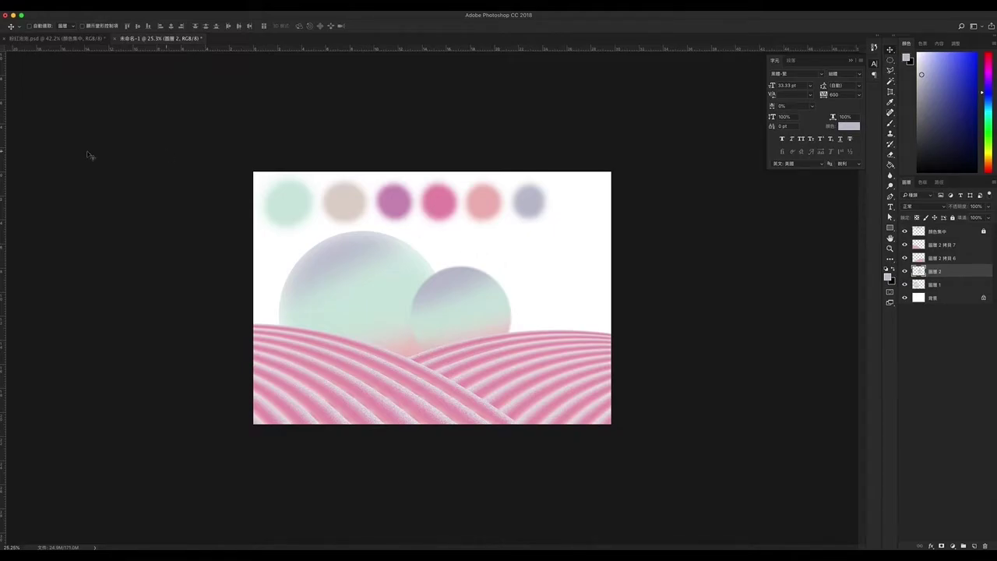
Compare with the finished poster again, then add vertical and horizontal guides near the big sphere's top
{"action": "left_click", "coordinate": [74, 39]}
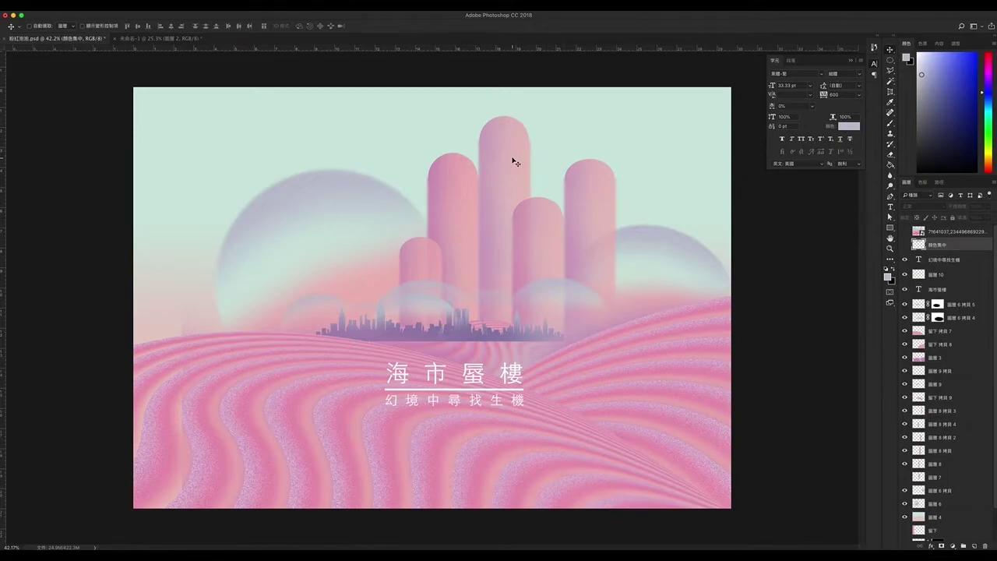
{"action": "left_click", "coordinate": [162, 38]}
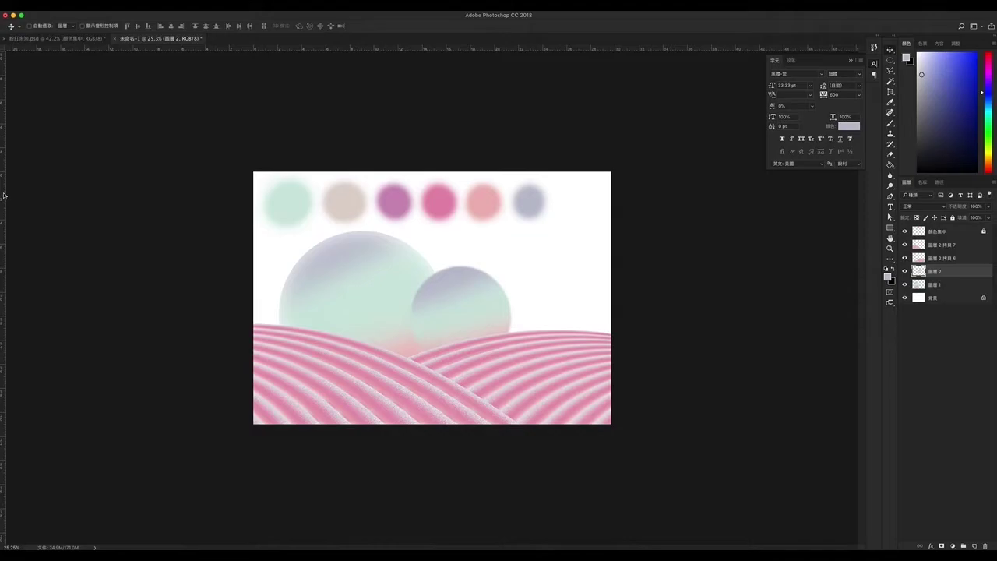
{"action": "left_click_drag", "start_coordinate": [4, 196], "coordinate": [355, 229]}
{"action": "left_click_drag", "start_coordinate": [421, 50], "coordinate": [417, 226]}
Zoom in and draw a small circular selection at the guides for the tower's rounded top
{"action": "key", "text": "ctrl+plus"}
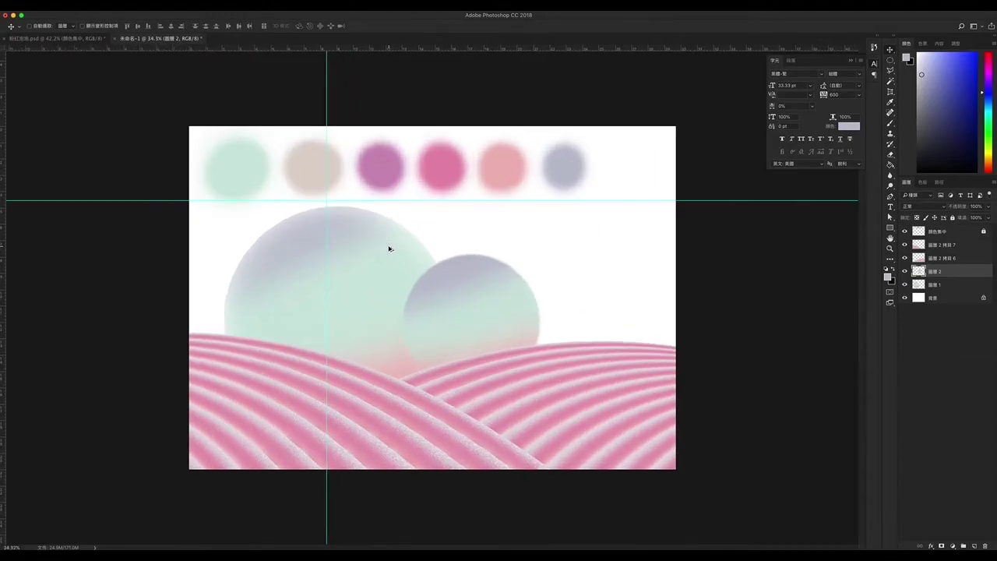
{"action": "left_click", "coordinate": [890, 61]}
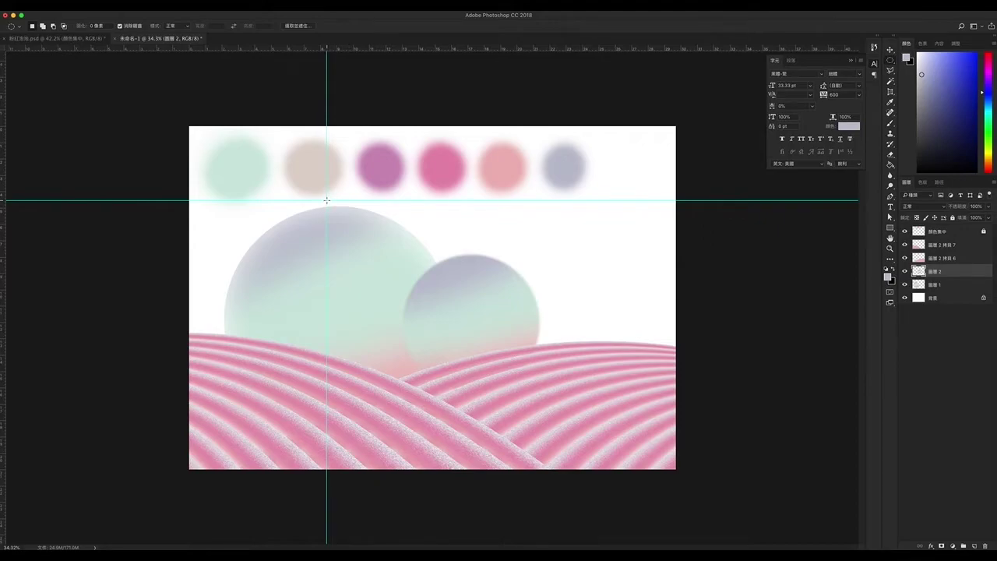
{"action": "left_click_drag", "start_coordinate": [327, 201], "coordinate": [381, 252]}
Add a rectangle from the circle's middle down to the canvas bottom to form the pillar
{"action": "right_click", "coordinate": [891, 61]}
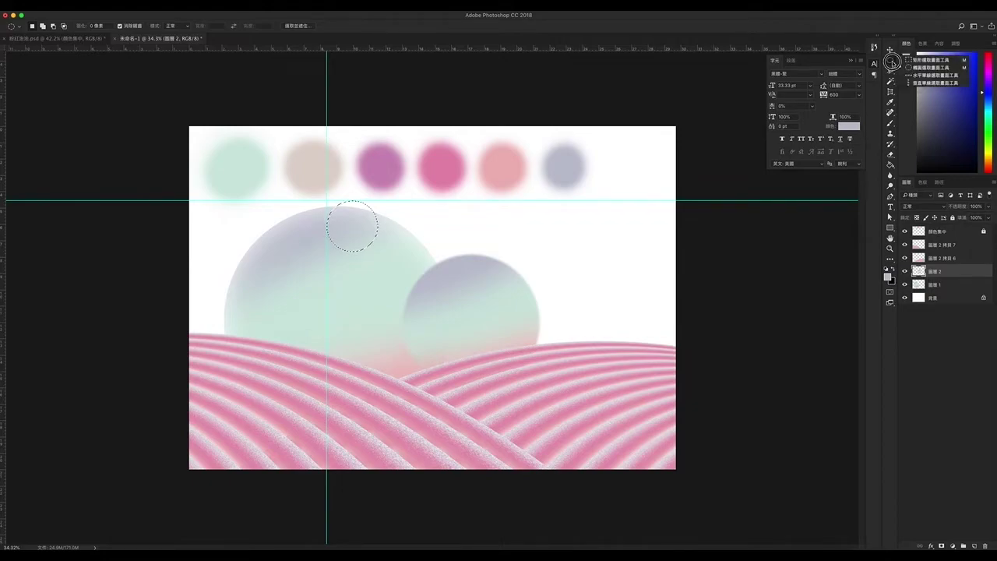
{"action": "left_click", "coordinate": [935, 60]}
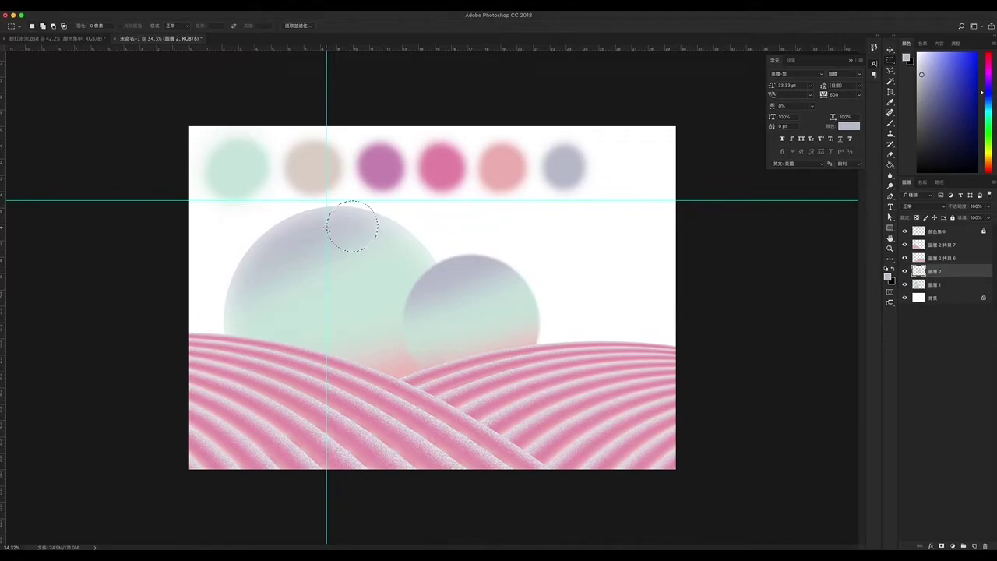
{"action": "left_click_drag", "start_coordinate": [326, 228], "coordinate": [377, 316]}
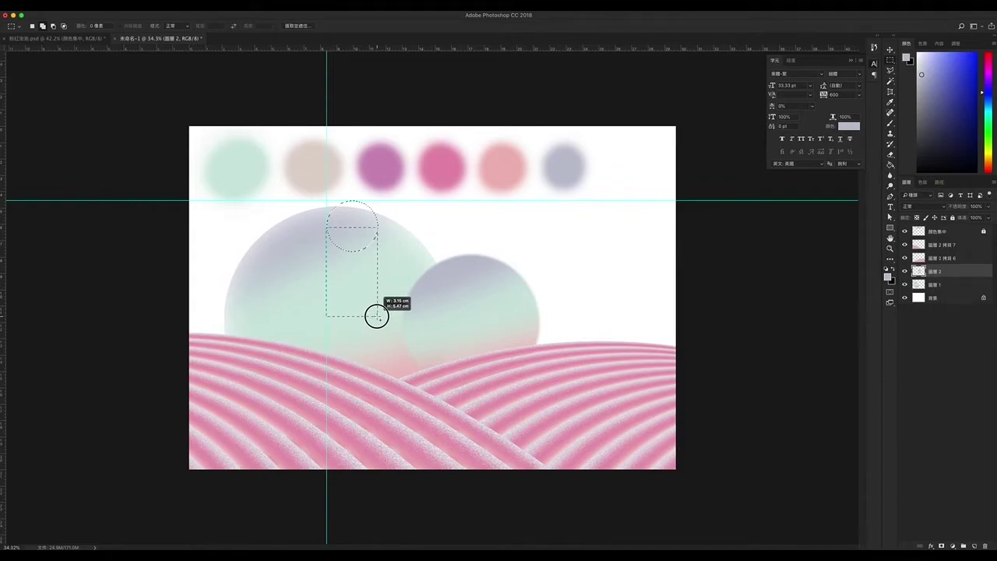
{"action": "left_click_drag", "start_coordinate": [378, 317], "coordinate": [381, 332]}
{"action": "left_click_drag", "start_coordinate": [379, 329], "coordinate": [378, 330]}
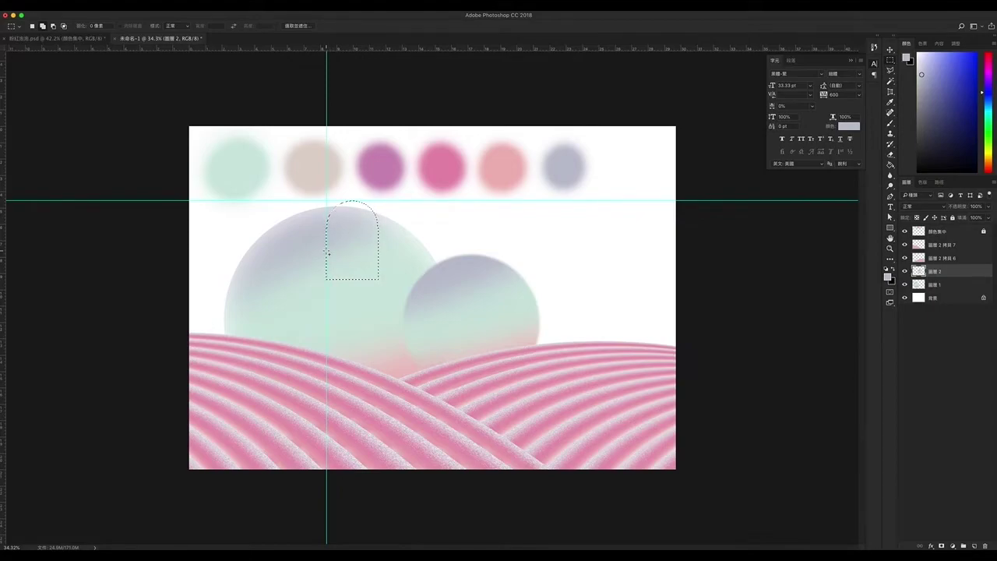
{"action": "mouse_move", "coordinate": [326, 252]}
{"action": "left_mouse_down"}
{"action": "mouse_move", "coordinate": [340, 457]}
{"action": "mouse_move", "coordinate": [378, 480]}
{"action": "left_mouse_up"}
{"action": "left_click", "coordinate": [46, 39]}
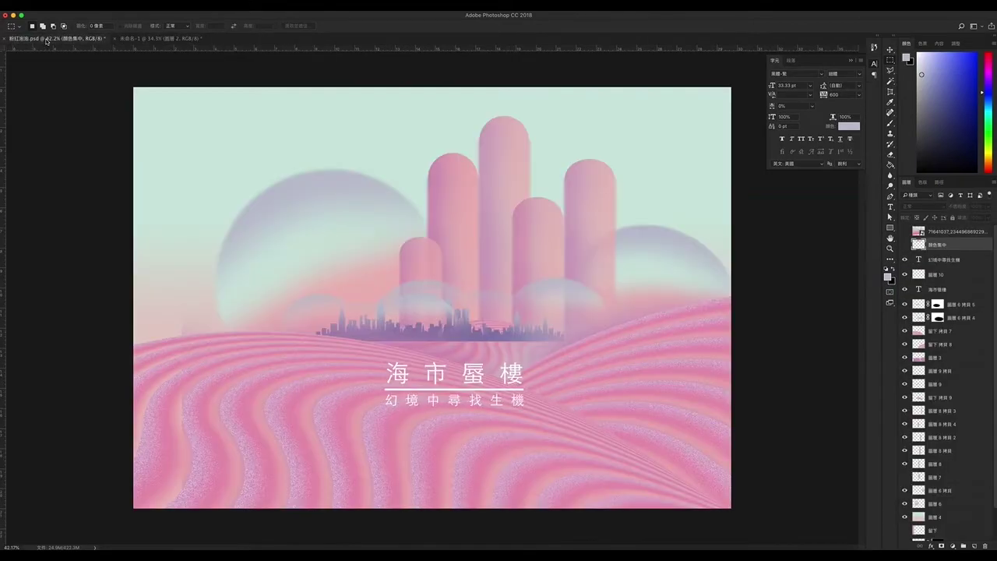
{"action": "left_click", "coordinate": [179, 39]}
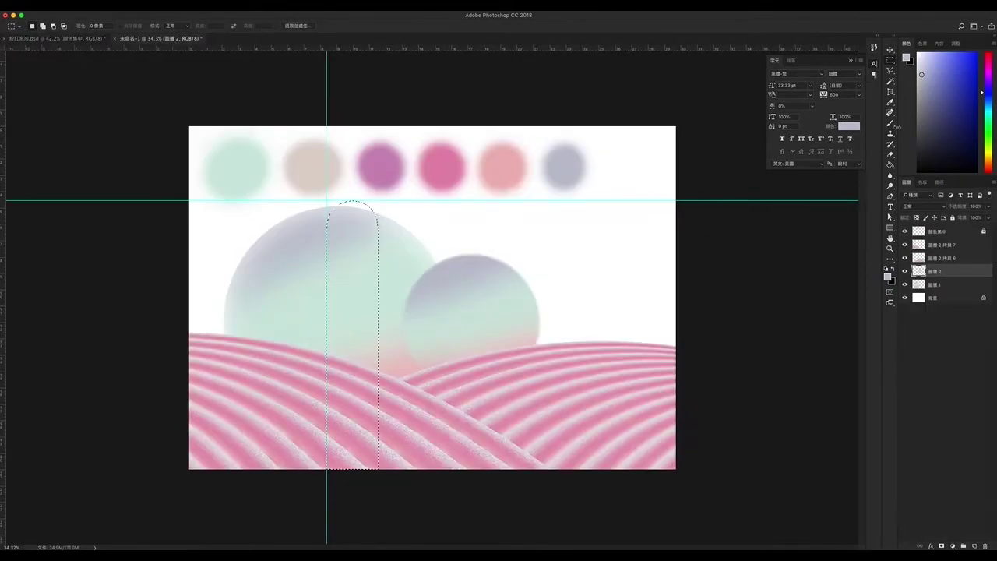
Sample the mauve-pink circle and brush it into the tower's left side
{"action": "key", "text": "i"}
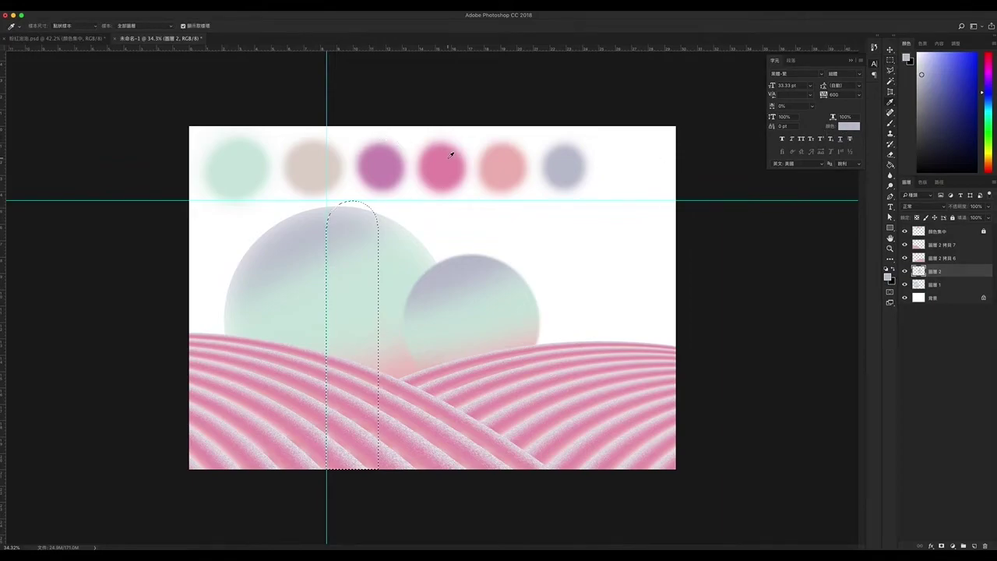
{"action": "left_click", "coordinate": [449, 186]}
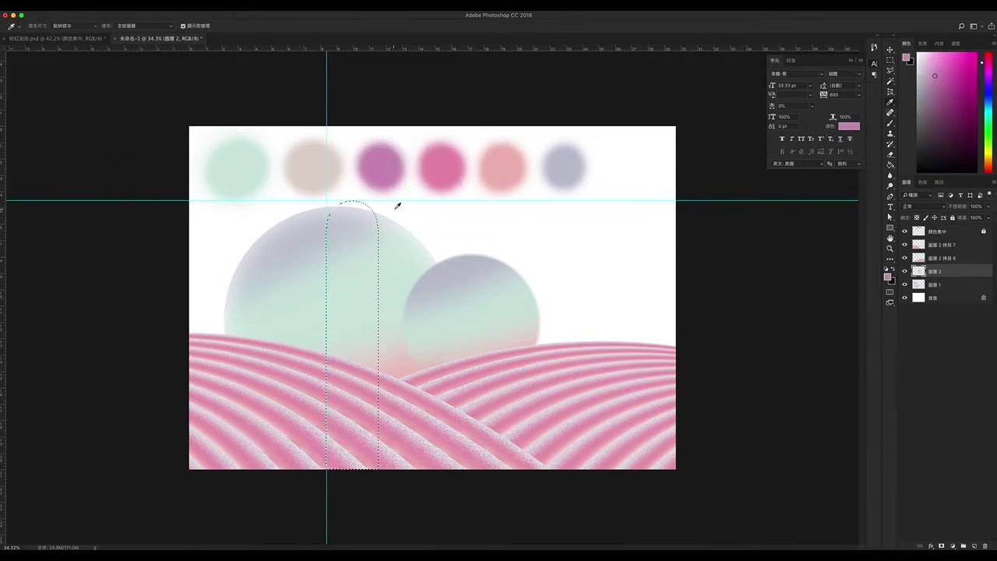
{"action": "key", "text": "b"}
{"action": "left_click_drag", "start_coordinate": [289, 231], "coordinate": [281, 219]}
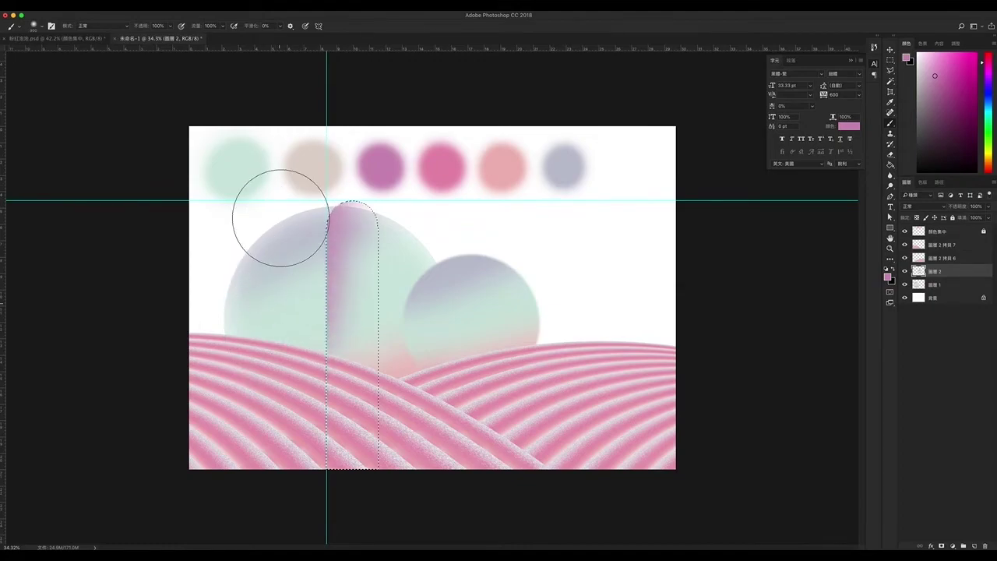
{"action": "mouse_move", "coordinate": [285, 359]}
{"action": "left_mouse_down"}
{"action": "mouse_move", "coordinate": [305, 359]}
{"action": "mouse_move", "coordinate": [358, 226]}
{"action": "left_mouse_up"}
{"action": "key", "text": "bracketright"}
{"action": "key", "text": "bracketright"}
{"action": "key", "text": "bracketright"}
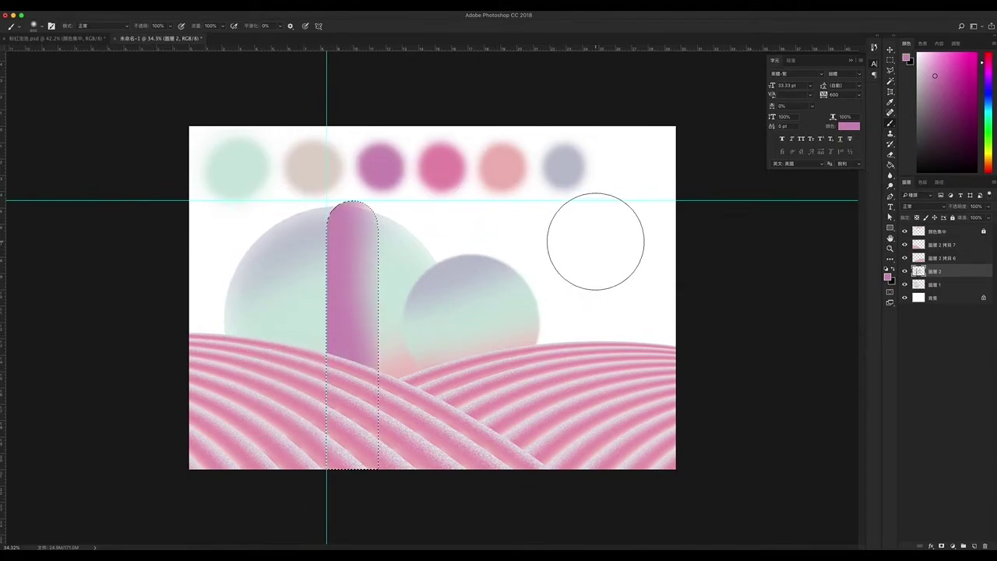
Sample the salmon-pink circle and paint it down the tower's right side
{"action": "key", "text": "i"}
{"action": "left_click", "coordinate": [500, 164]}
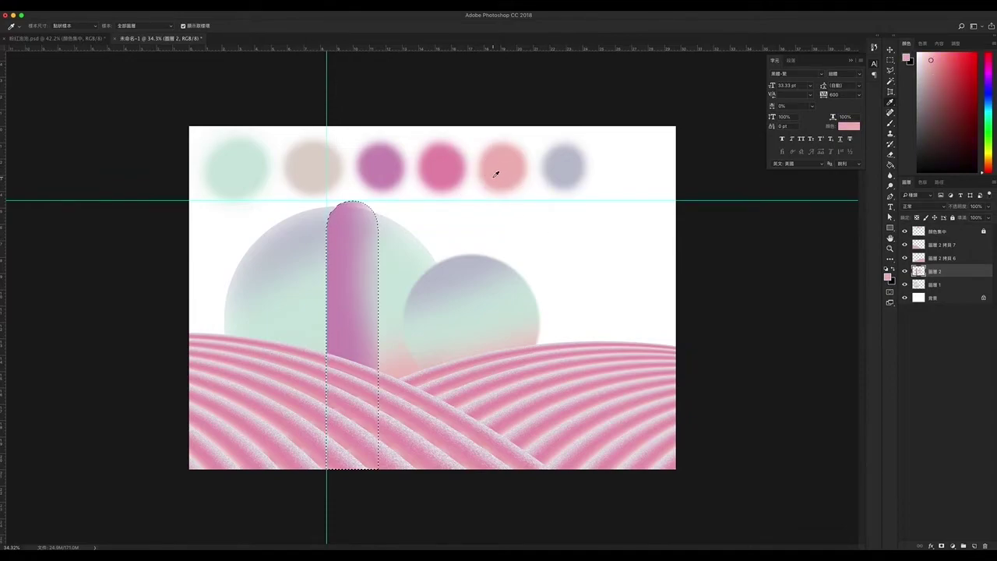
{"action": "key", "text": "b"}
{"action": "left_click_drag", "start_coordinate": [411, 240], "coordinate": [416, 296]}
{"action": "key", "text": "bracketleft"}
{"action": "key", "text": "bracketleft"}
{"action": "key", "text": "bracketleft"}
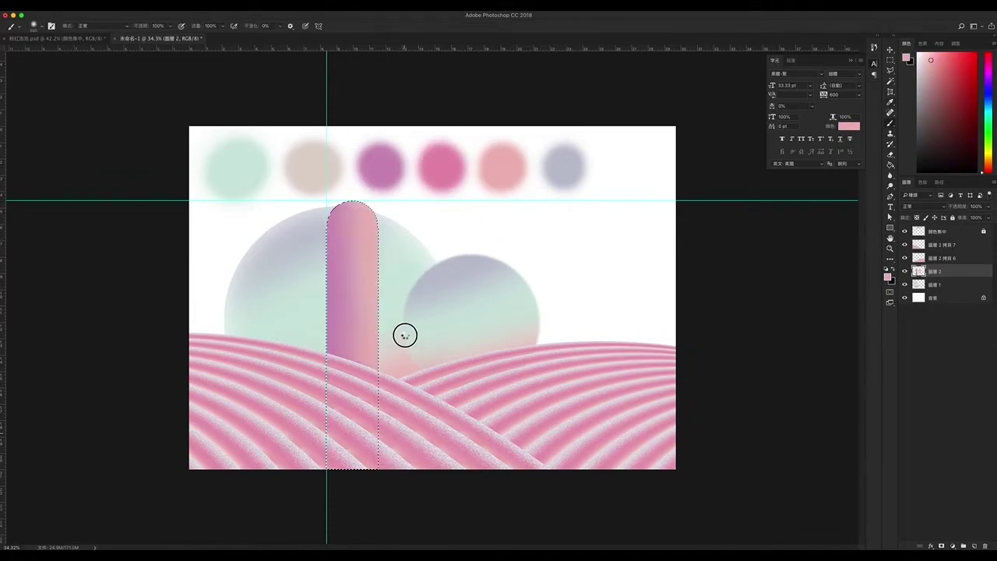
{"action": "key", "text": "bracketright"}
{"action": "key", "text": "bracketright"}
{"action": "key", "text": "bracketright"}
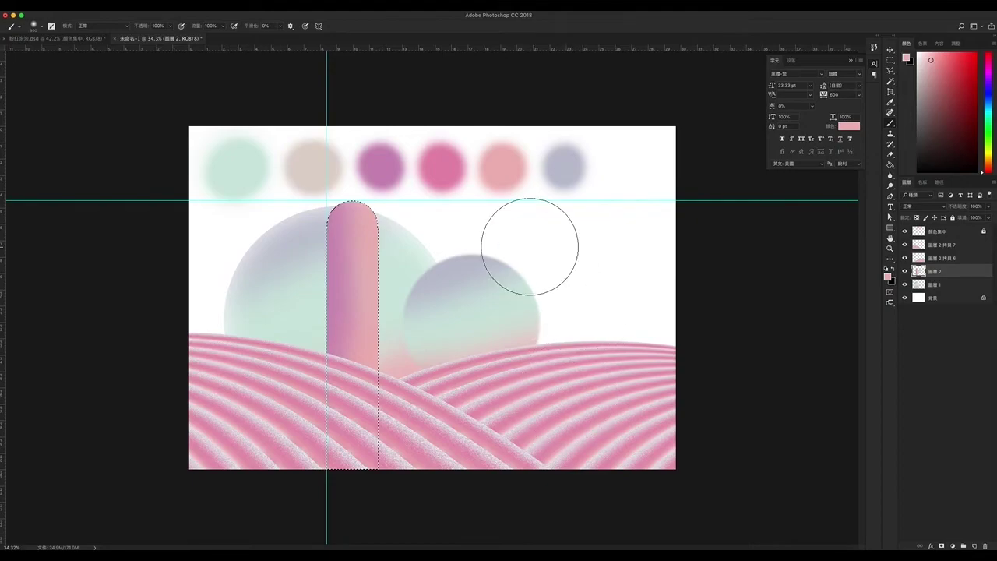
{"action": "left_click_drag", "start_coordinate": [423, 234], "coordinate": [397, 227]}
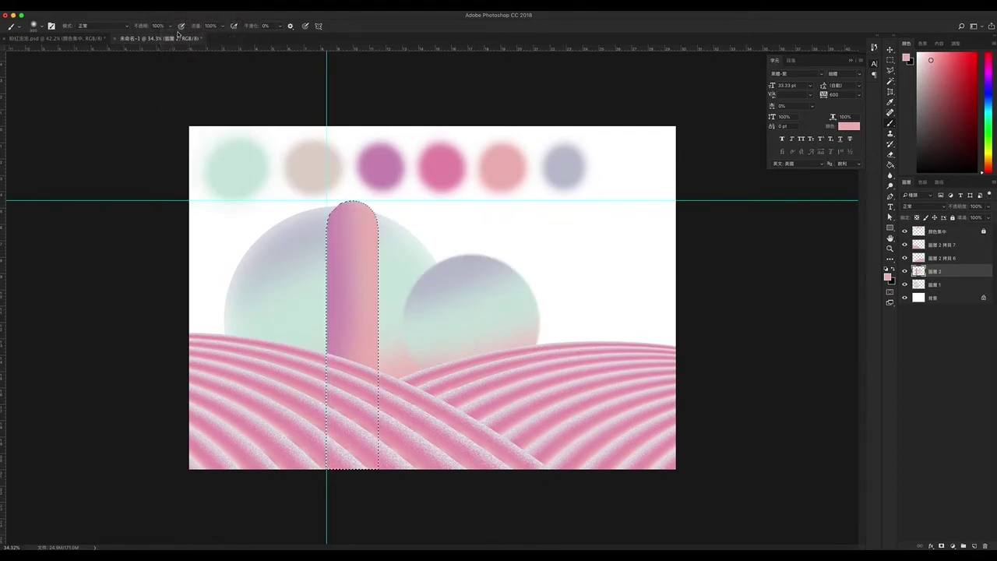
{"action": "left_click", "coordinate": [175, 6]}
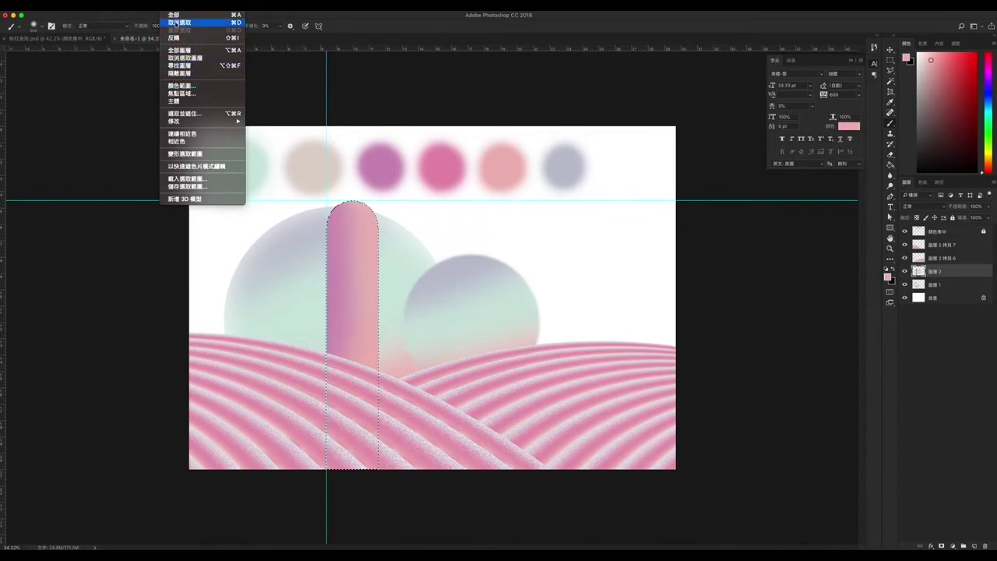
Deselect the pink tower and soften it with a Gaussian blur of about 6.4 pixels
{"action": "left_click", "coordinate": [174, 23]}
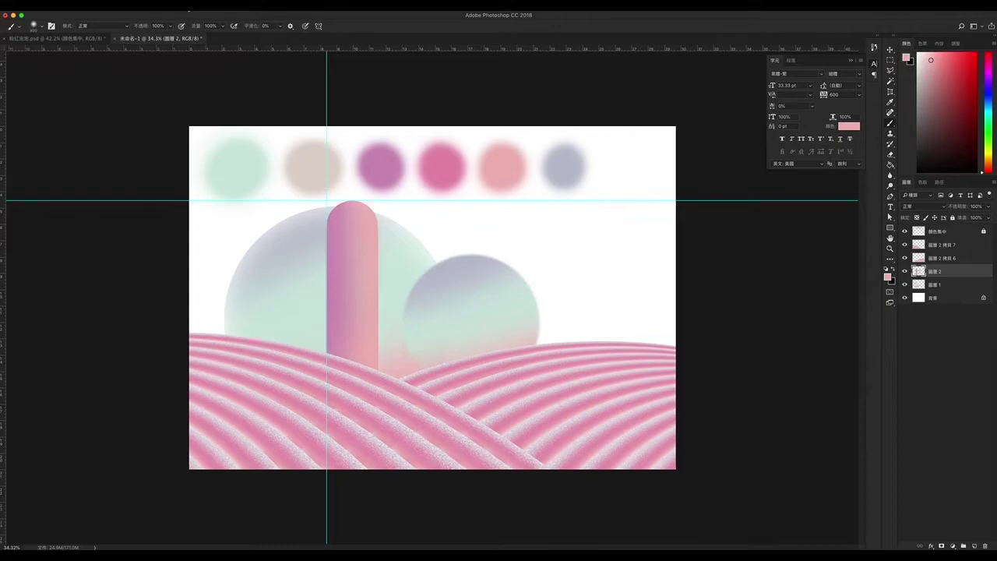
{"action": "left_click", "coordinate": [195, 6]}
{"action": "mouse_move", "coordinate": [203, 162]}
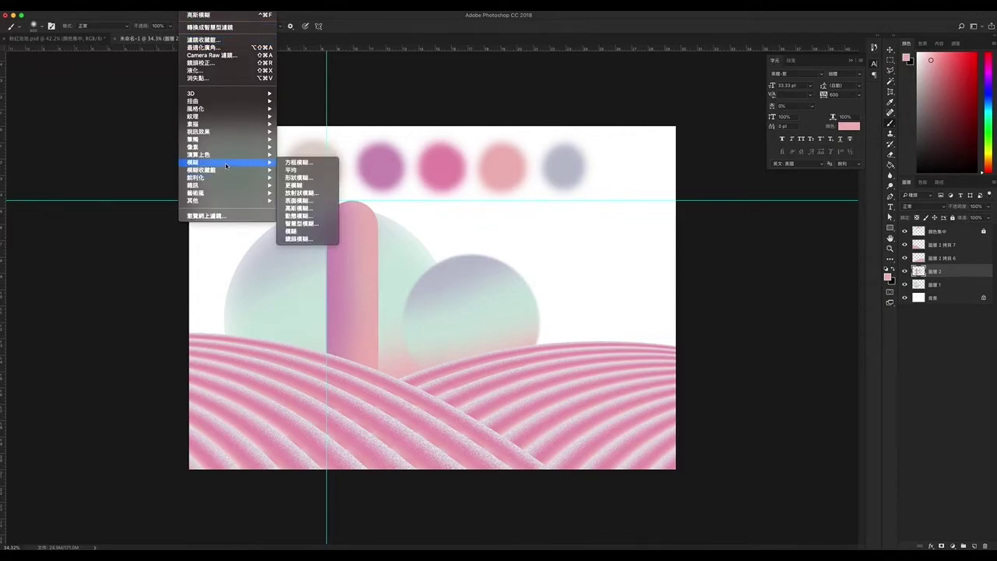
{"action": "left_click", "coordinate": [297, 210]}
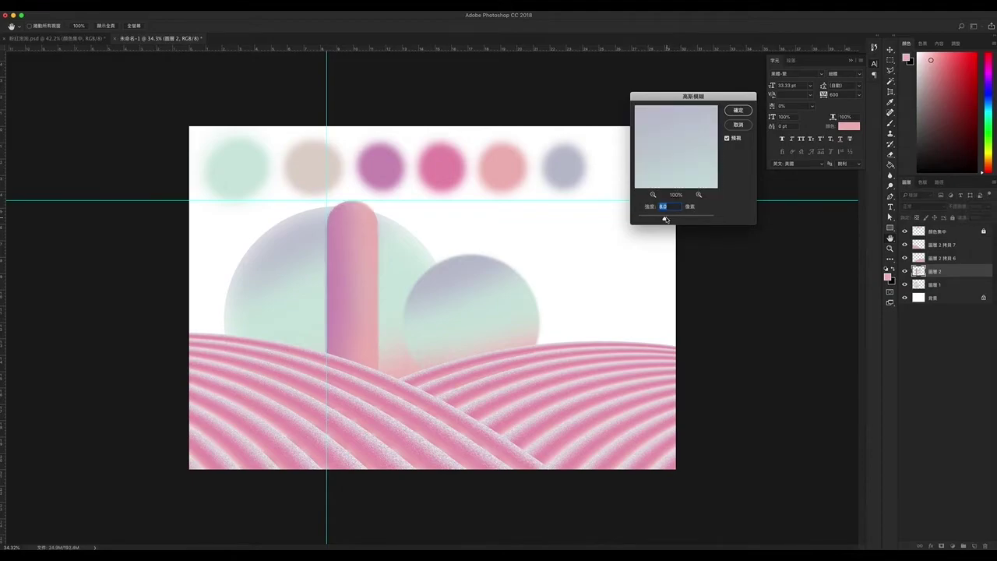
{"action": "left_click_drag", "start_coordinate": [666, 219], "coordinate": [660, 219]}
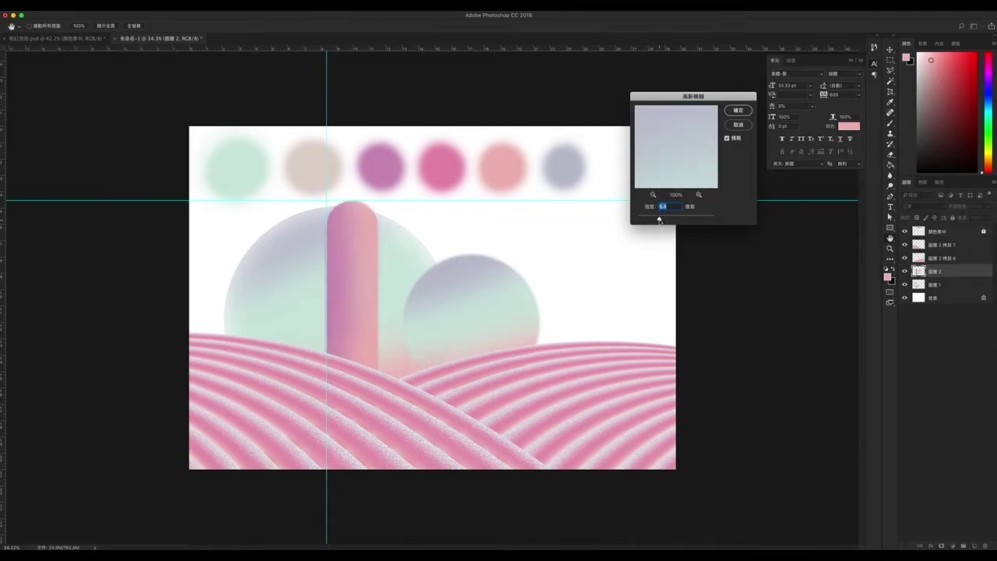
{"action": "left_click", "coordinate": [738, 111]}
{"action": "left_click", "coordinate": [890, 50]}
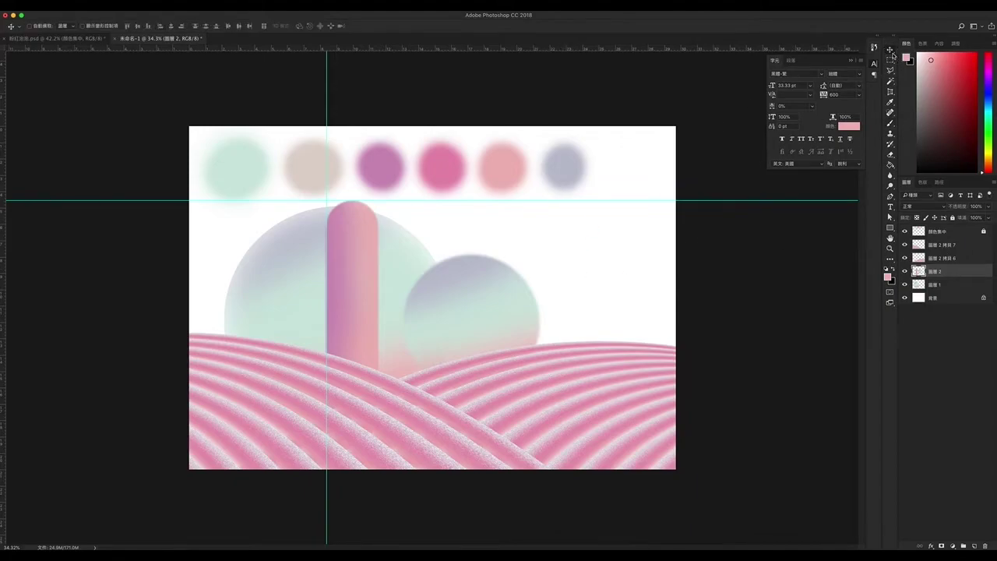
Copy the pink tower onto new layer 圖層 3 and move it over the large left sphere
{"action": "mouse_move", "coordinate": [358, 276]}
{"action": "left_mouse_down"}
{"action": "mouse_move", "coordinate": [394, 252]}
{"action": "mouse_move", "coordinate": [376, 252]}
{"action": "mouse_move", "coordinate": [476, 255]}
{"action": "left_mouse_up"}
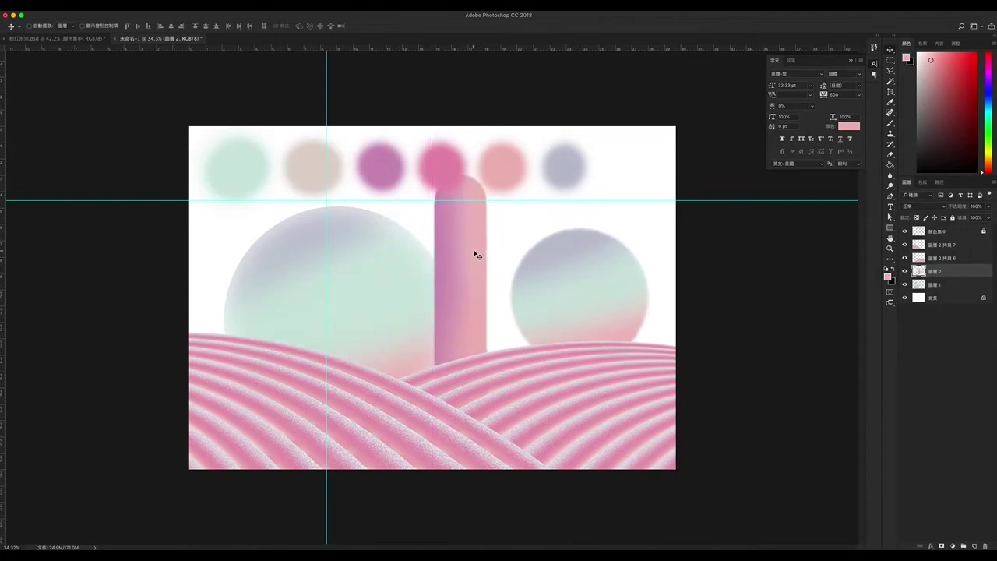
{"action": "left_click", "coordinate": [892, 61]}
{"action": "mouse_move", "coordinate": [421, 151]}
{"action": "left_mouse_down"}
{"action": "mouse_move", "coordinate": [490, 367]}
{"action": "mouse_move", "coordinate": [496, 474]}
{"action": "left_mouse_up"}
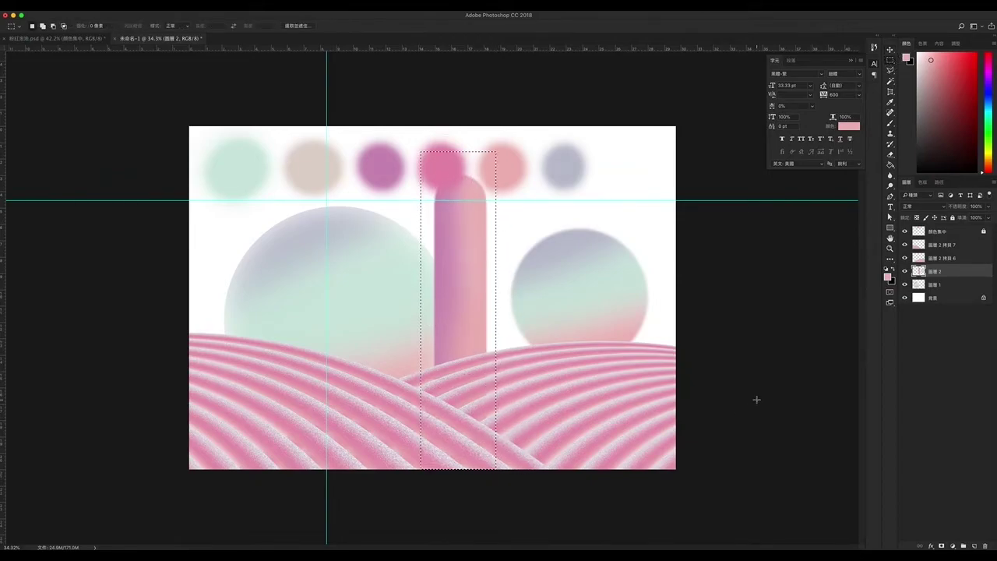
{"action": "key", "text": "ctrl+j"}
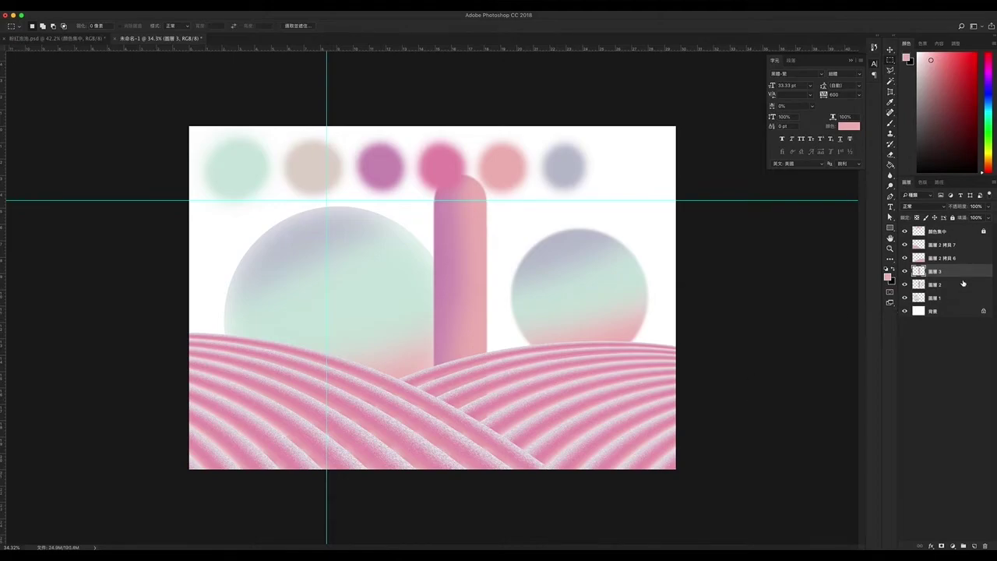
{"action": "left_click", "coordinate": [954, 286]}
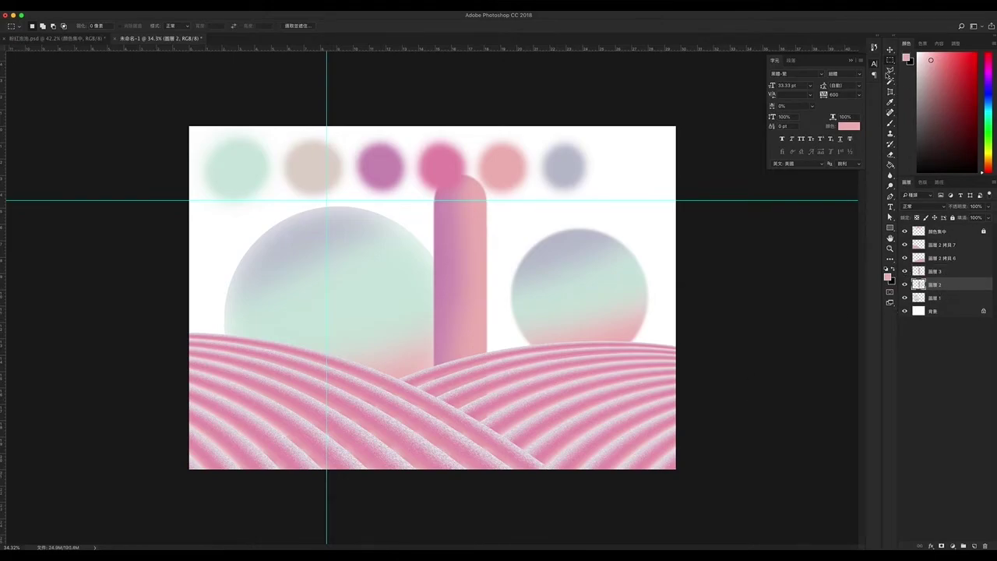
{"action": "left_click", "coordinate": [890, 50]}
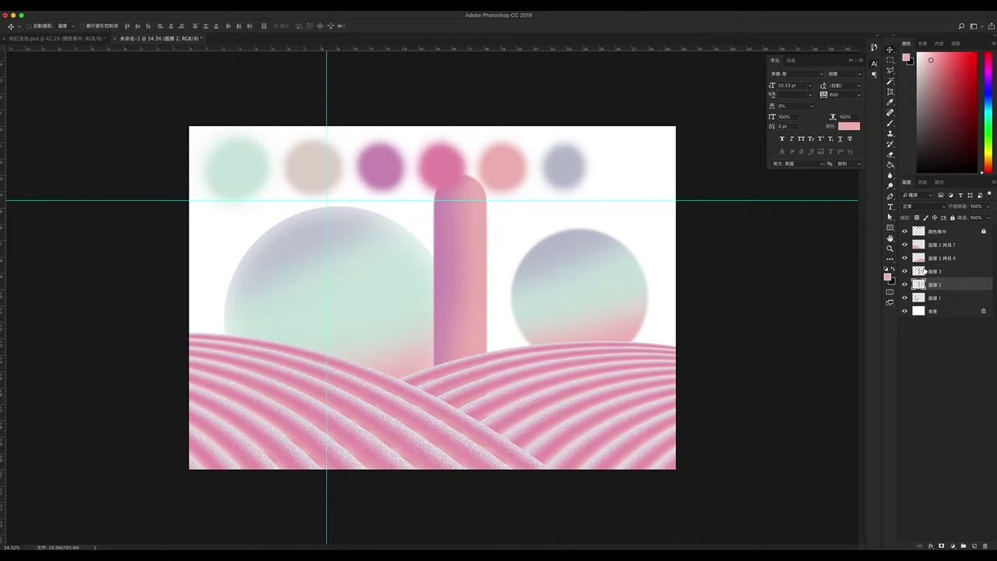
{"action": "left_click", "coordinate": [939, 273]}
{"action": "left_click_drag", "start_coordinate": [498, 245], "coordinate": [322, 253]}
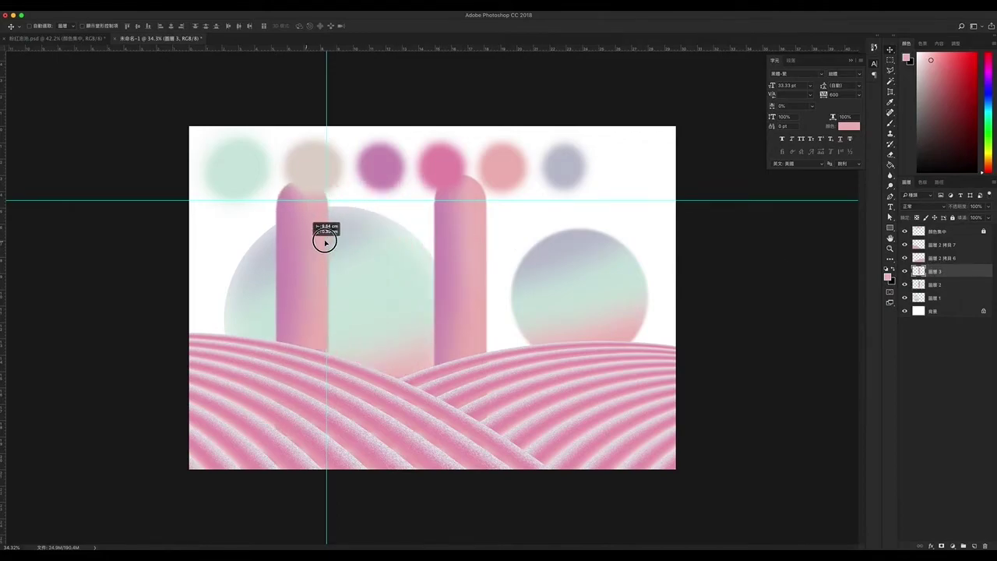
Erase the original centre tower from layer 圖層 2
{"action": "left_click", "coordinate": [924, 286]}
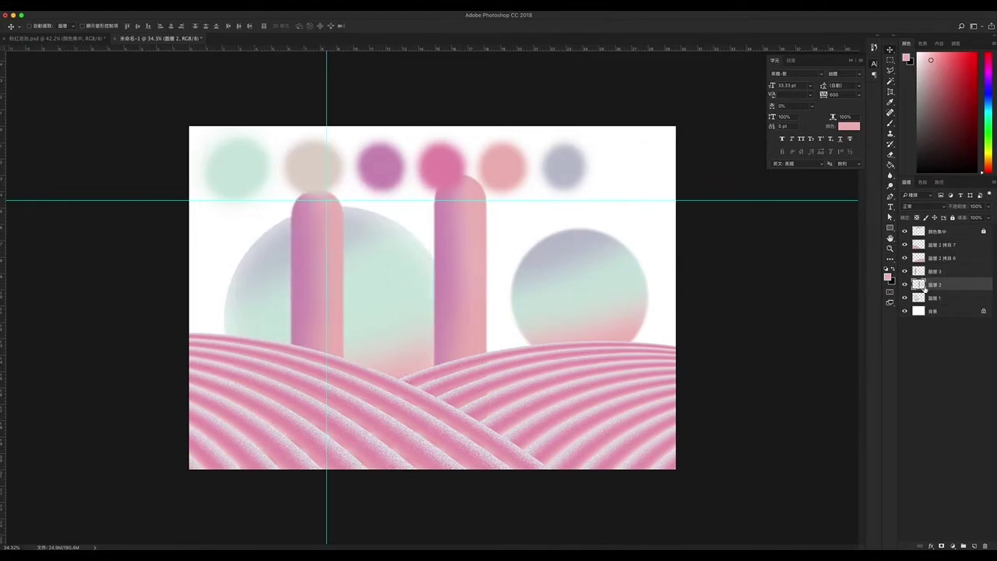
{"action": "left_click", "coordinate": [905, 285]}
{"action": "left_click", "coordinate": [891, 59]}
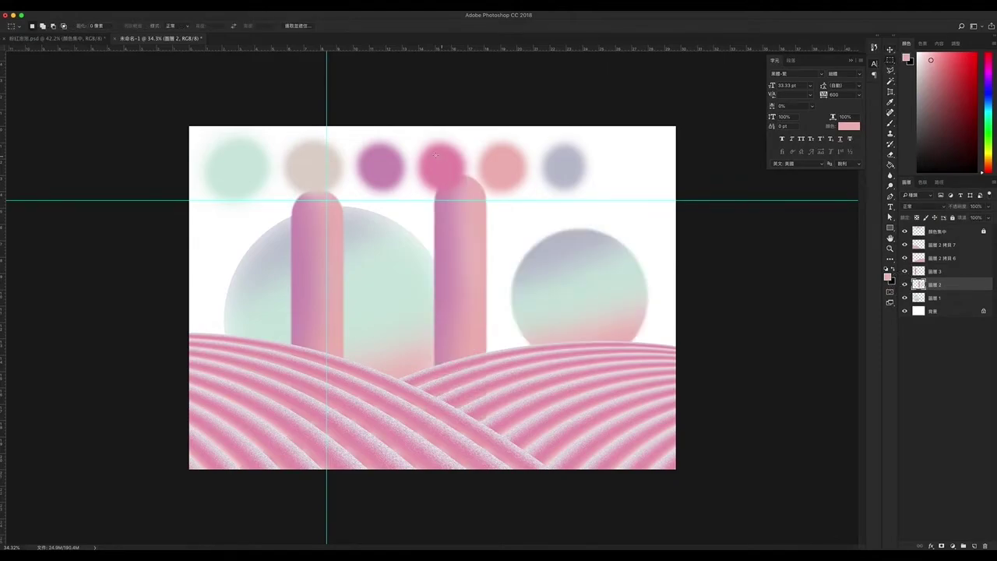
{"action": "left_click_drag", "start_coordinate": [435, 154], "coordinate": [507, 504]}
{"action": "key", "text": "Delete"}
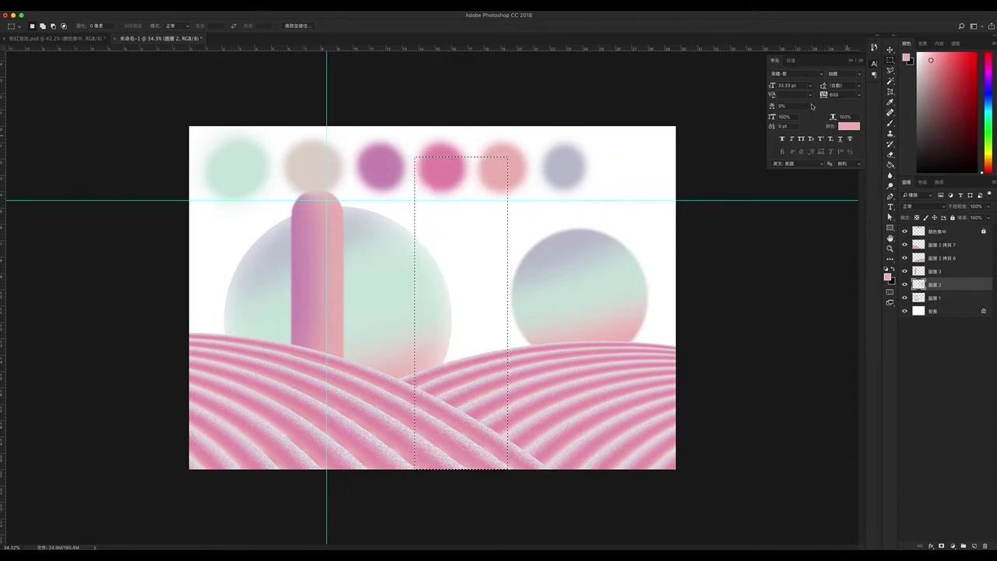
Deselect and reposition the large sphere up-left and the small sphere down-left
{"action": "left_click", "coordinate": [173, 4]}
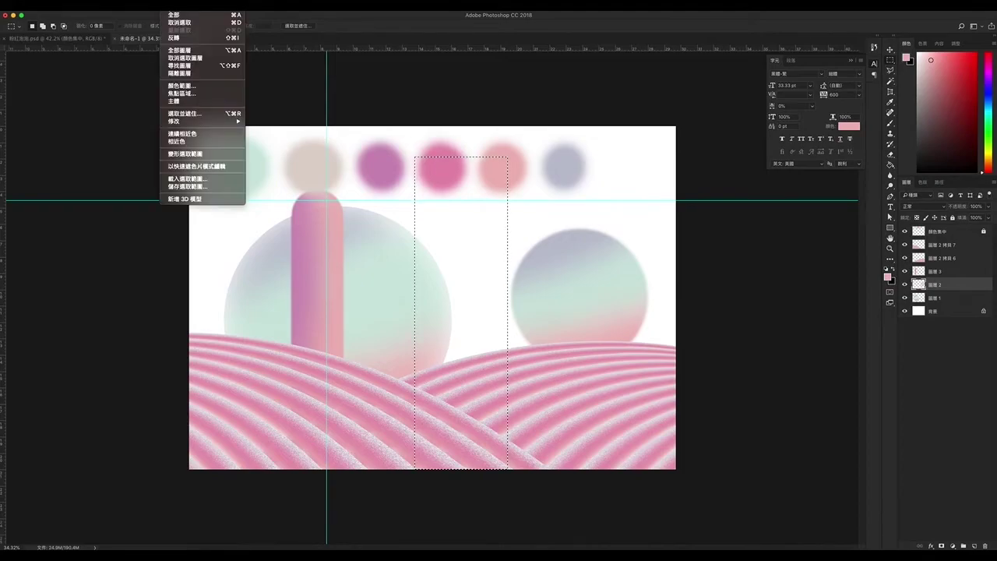
{"action": "left_click", "coordinate": [179, 22]}
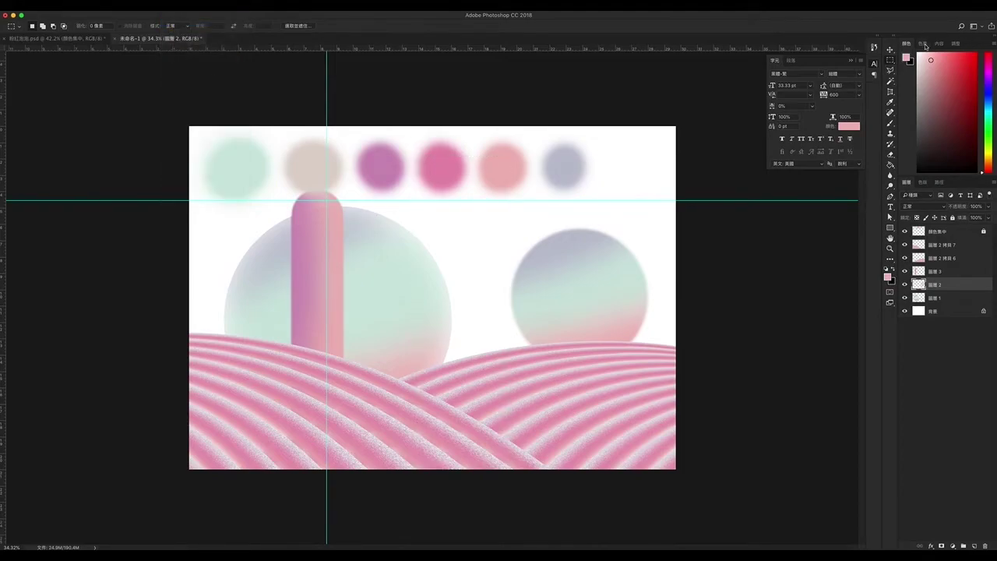
{"action": "left_click", "coordinate": [891, 49]}
{"action": "left_click", "coordinate": [961, 298]}
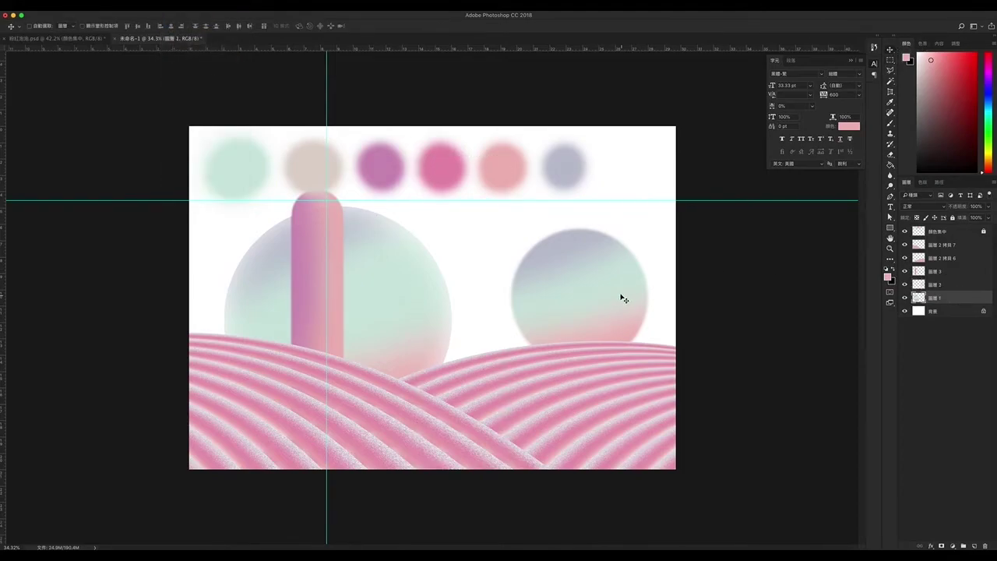
{"action": "mouse_move", "coordinate": [624, 299]}
{"action": "left_mouse_down"}
{"action": "mouse_move", "coordinate": [610, 292]}
{"action": "mouse_move", "coordinate": [512, 317]}
{"action": "left_mouse_up"}
{"action": "left_click", "coordinate": [943, 284]}
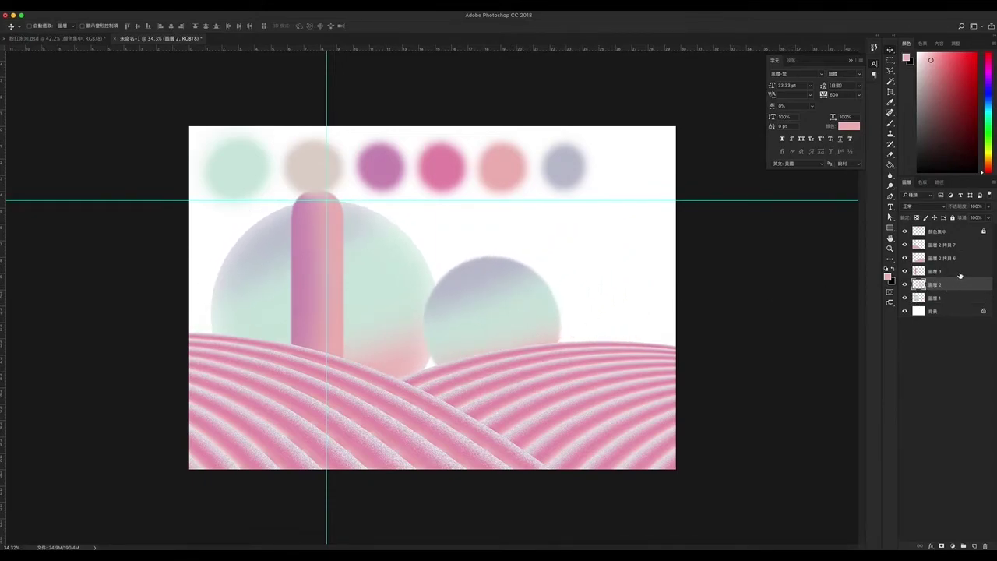
{"action": "left_click", "coordinate": [939, 272]}
Move the tower below the grey circle, duplicate it to the left, and scale the copy to about 72%
{"action": "left_click_drag", "start_coordinate": [347, 250], "coordinate": [590, 233]}
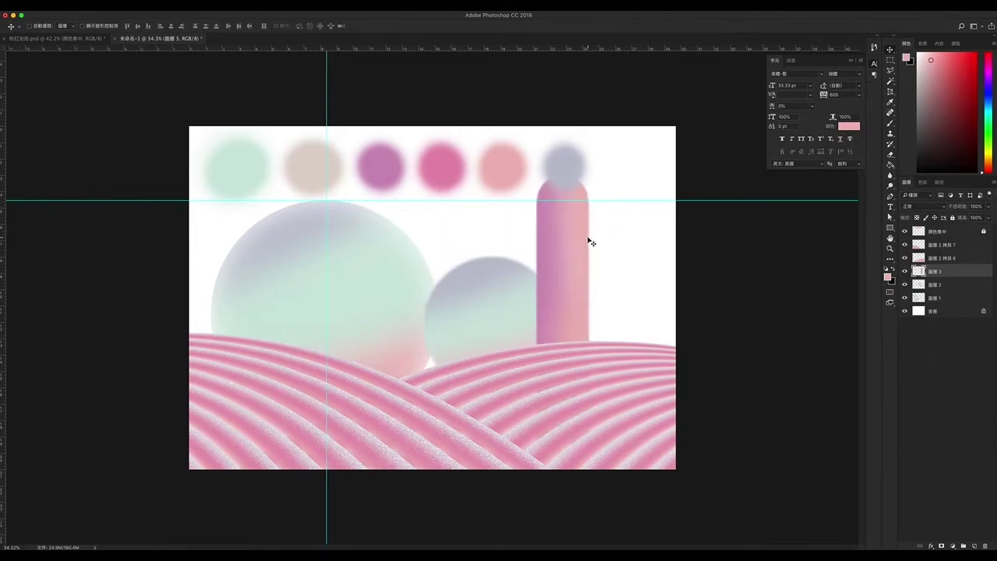
{"action": "key", "text": "ctrl+j"}
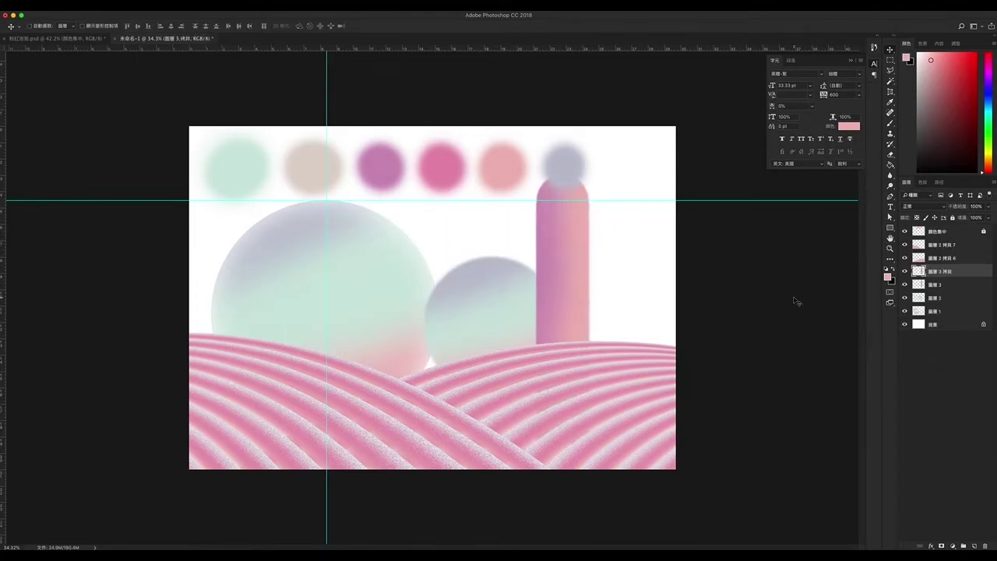
{"action": "left_click_drag", "start_coordinate": [580, 232], "coordinate": [523, 242]}
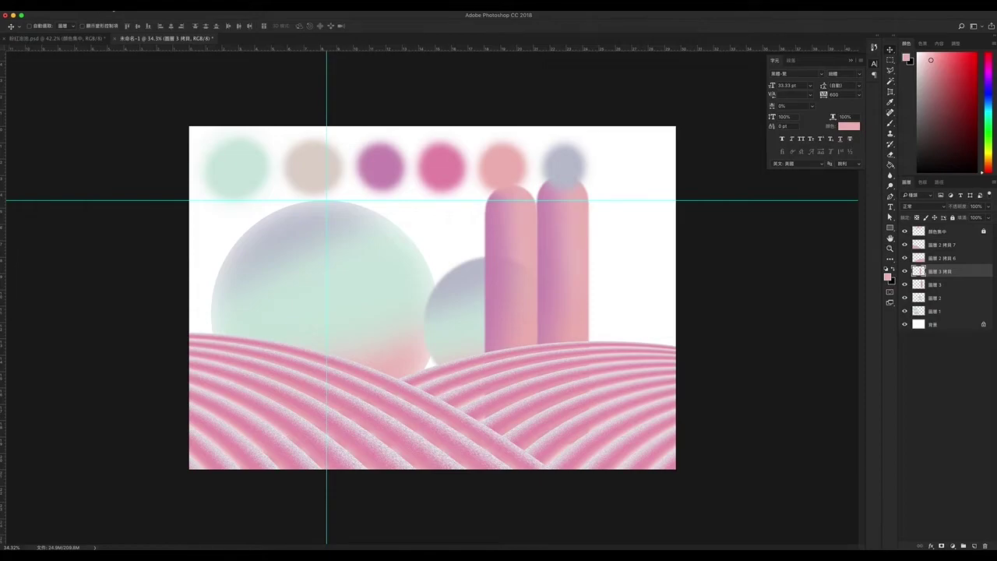
{"action": "left_click", "coordinate": [97, 6]}
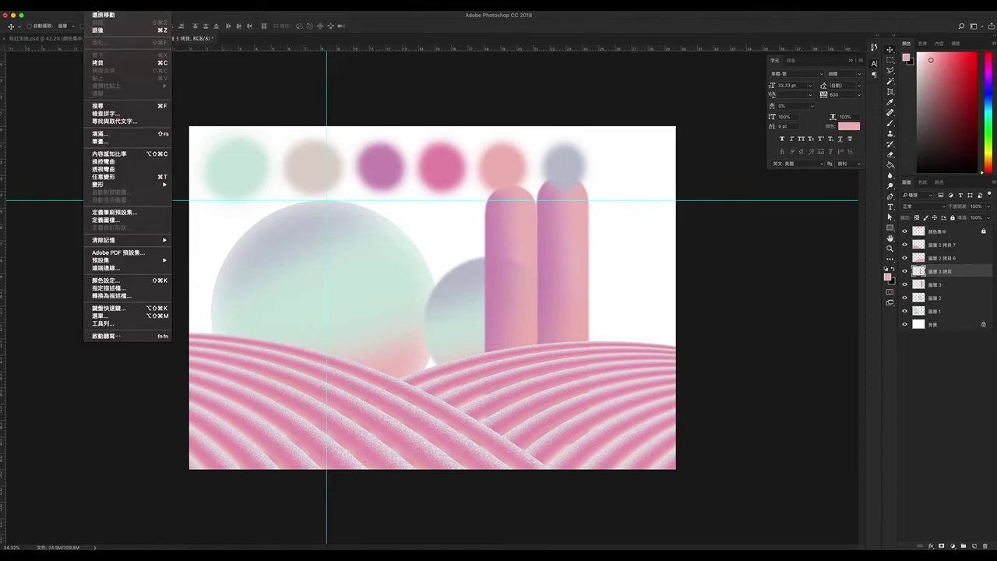
{"action": "left_click", "coordinate": [119, 179]}
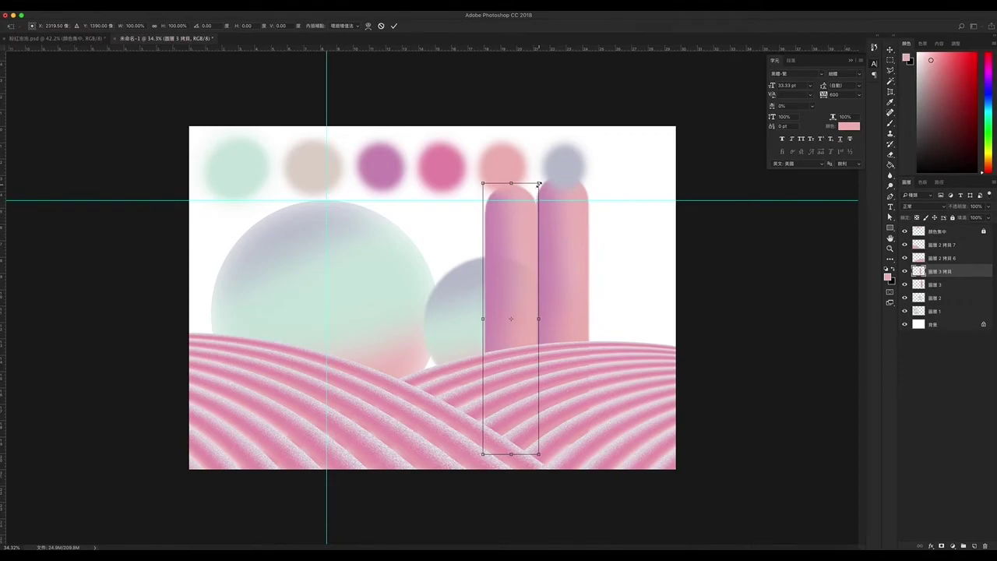
{"action": "left_click_drag", "start_coordinate": [539, 184], "coordinate": [505, 246]}
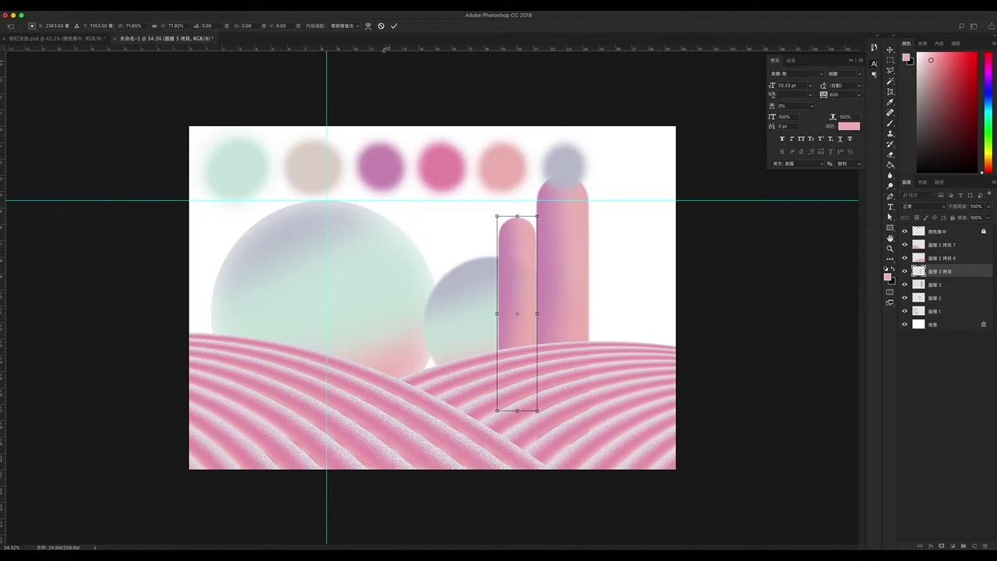
{"action": "left_click", "coordinate": [395, 26]}
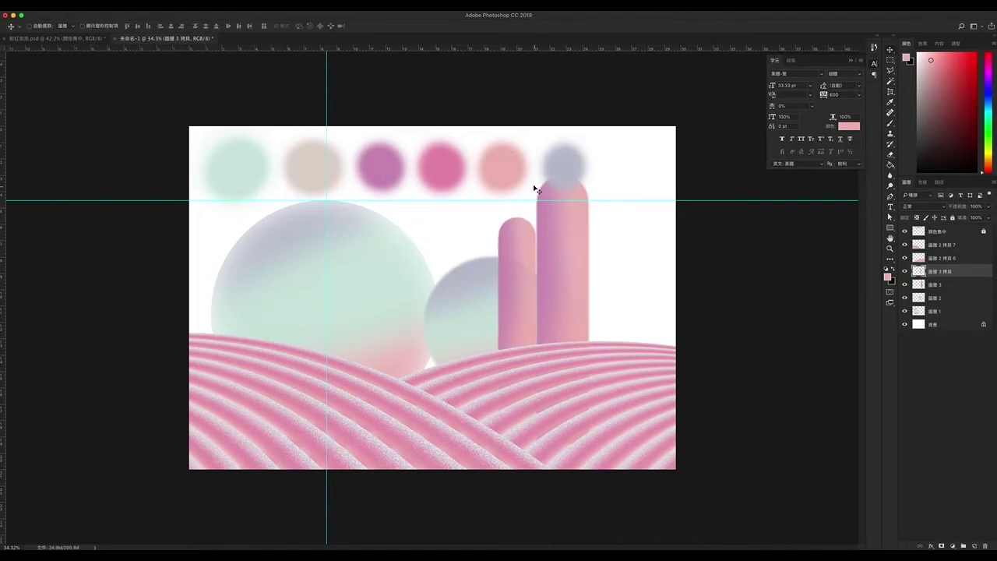
Nudge the small pink pillar slightly left and compare with the 粉紅泡泡.psd reference poster
{"action": "left_click_drag", "start_coordinate": [520, 249], "coordinate": [519, 246]}
{"action": "left_click", "coordinate": [67, 40]}
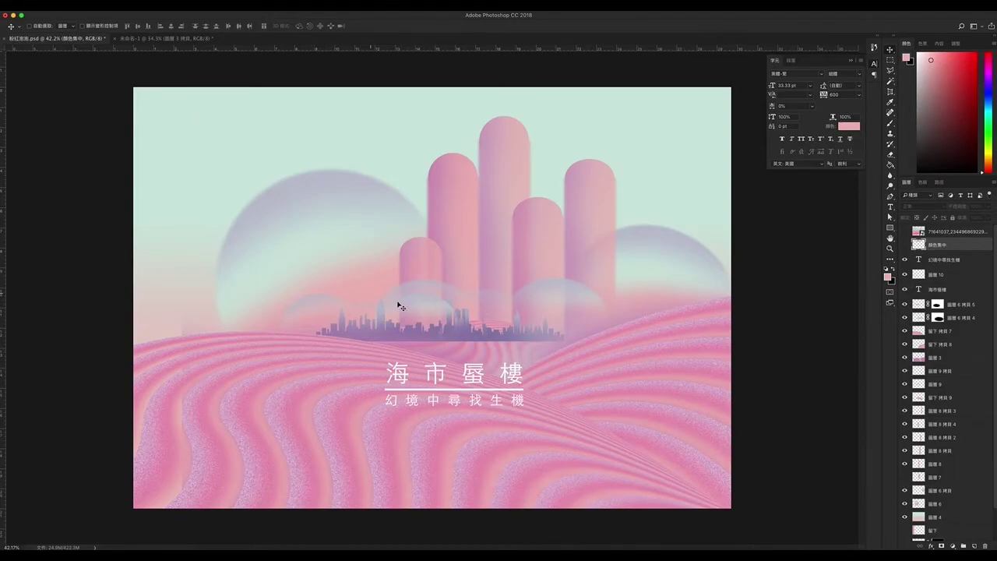
{"action": "left_click", "coordinate": [156, 38]}
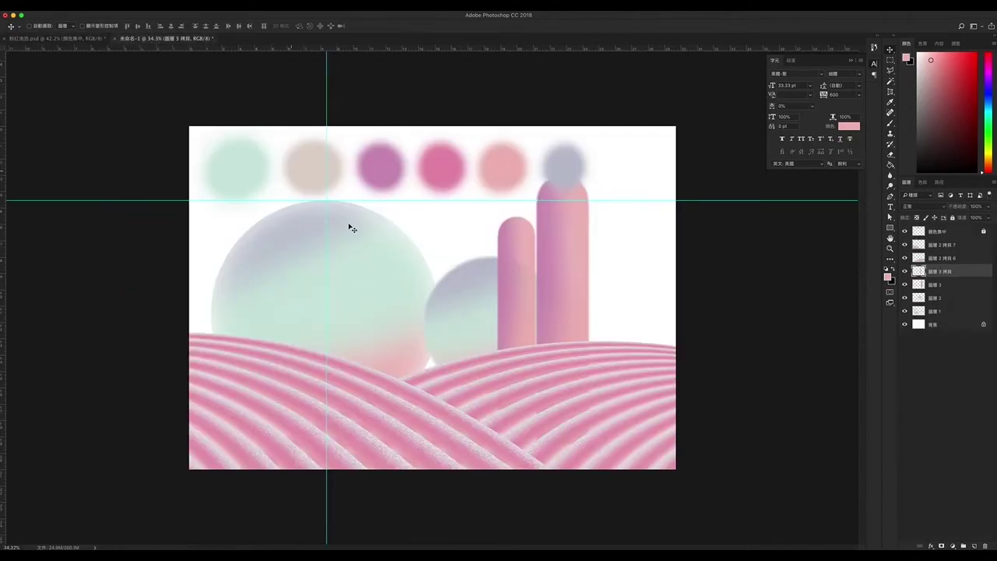
Duplicate the blurred sphere layer 圖層 2 three times and arrange the copies into a cloud
{"action": "left_click", "coordinate": [950, 300]}
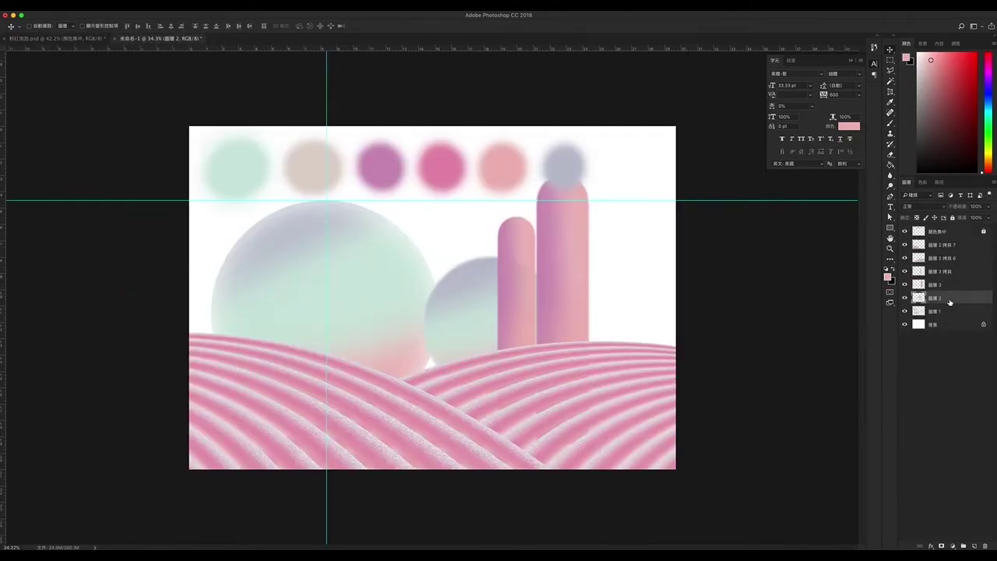
{"action": "key", "text": "ctrl+j"}
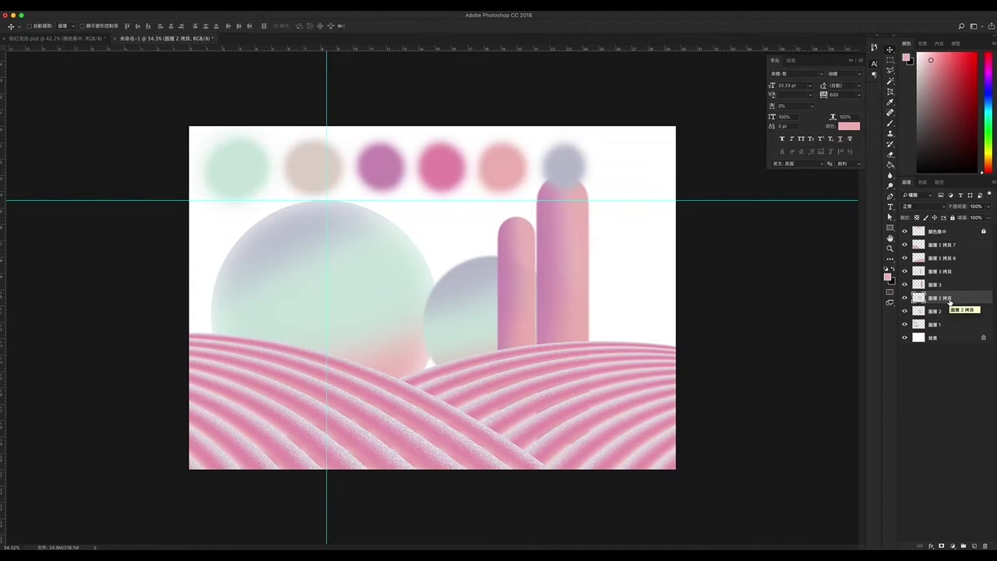
{"action": "mouse_move", "coordinate": [427, 271]}
{"action": "left_mouse_down"}
{"action": "mouse_move", "coordinate": [403, 252]}
{"action": "mouse_move", "coordinate": [352, 307]}
{"action": "left_mouse_up"}
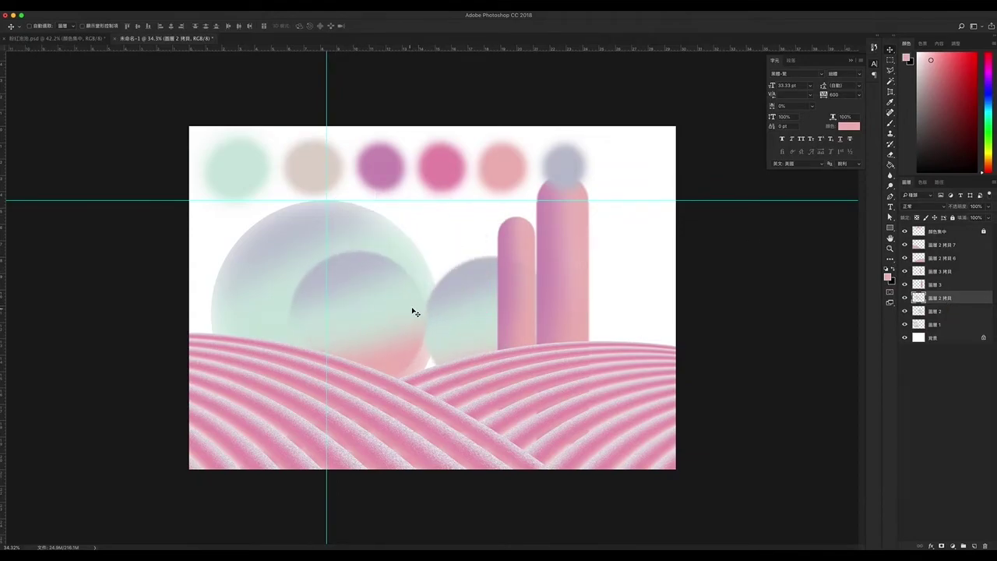
{"action": "key", "text": "ctrl+j"}
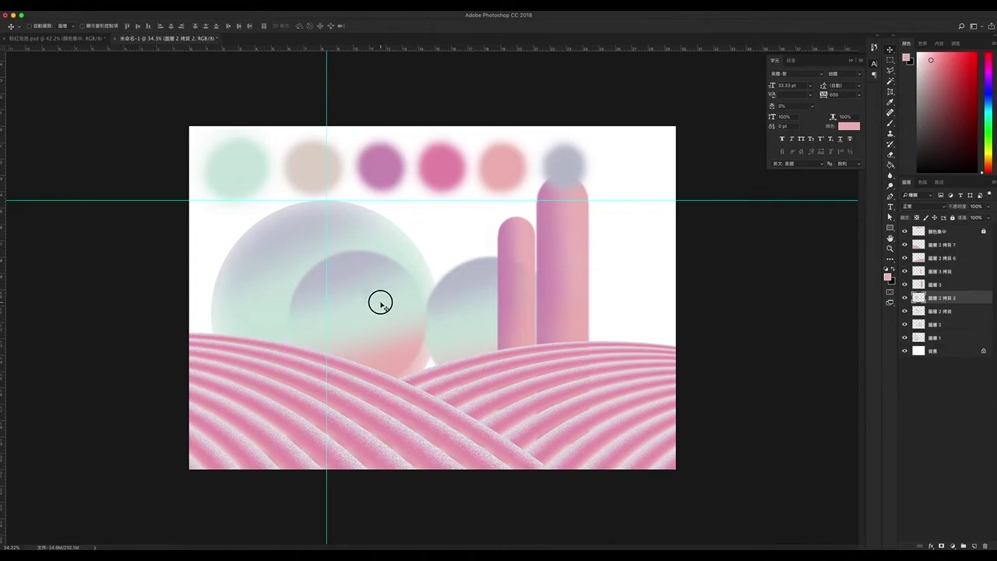
{"action": "mouse_move", "coordinate": [378, 301]}
{"action": "left_mouse_down"}
{"action": "mouse_move", "coordinate": [448, 280]}
{"action": "mouse_move", "coordinate": [536, 307]}
{"action": "left_mouse_up"}
{"action": "key", "text": "ctrl+j"}
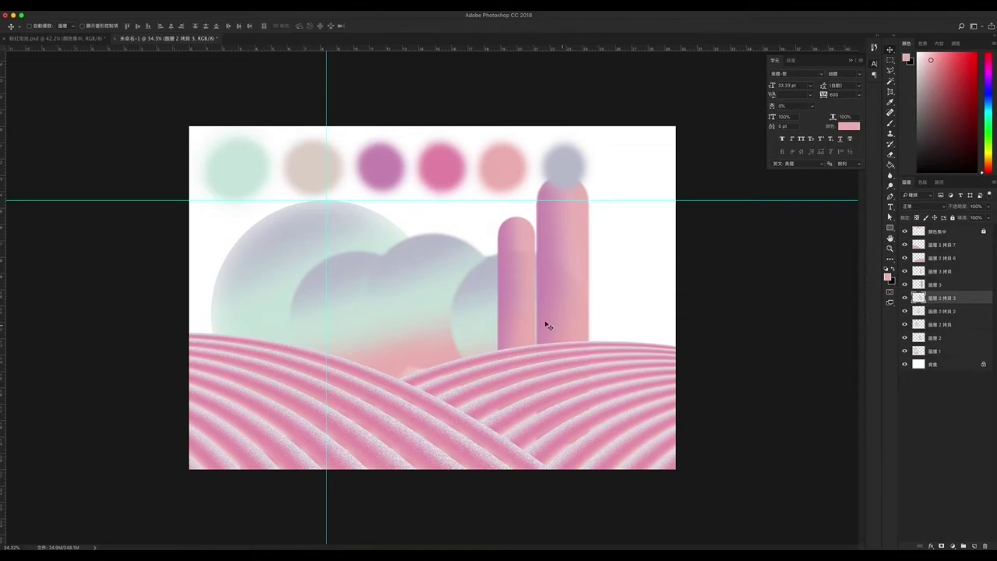
Merge the three sphere copies into one layer and add a layer mask
{"action": "left_click", "coordinate": [946, 324], "text": "shift"}
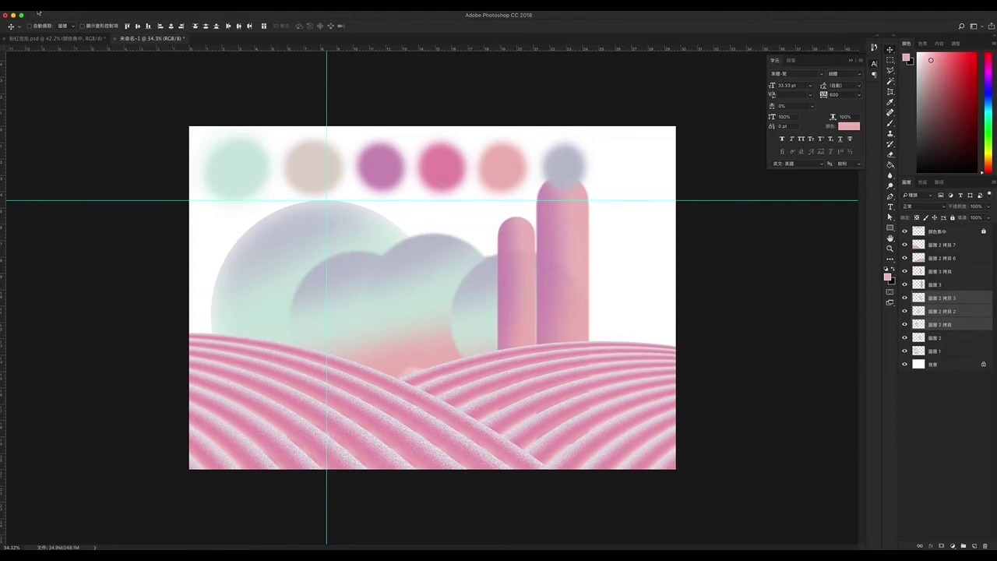
{"action": "left_click", "coordinate": [136, 4]}
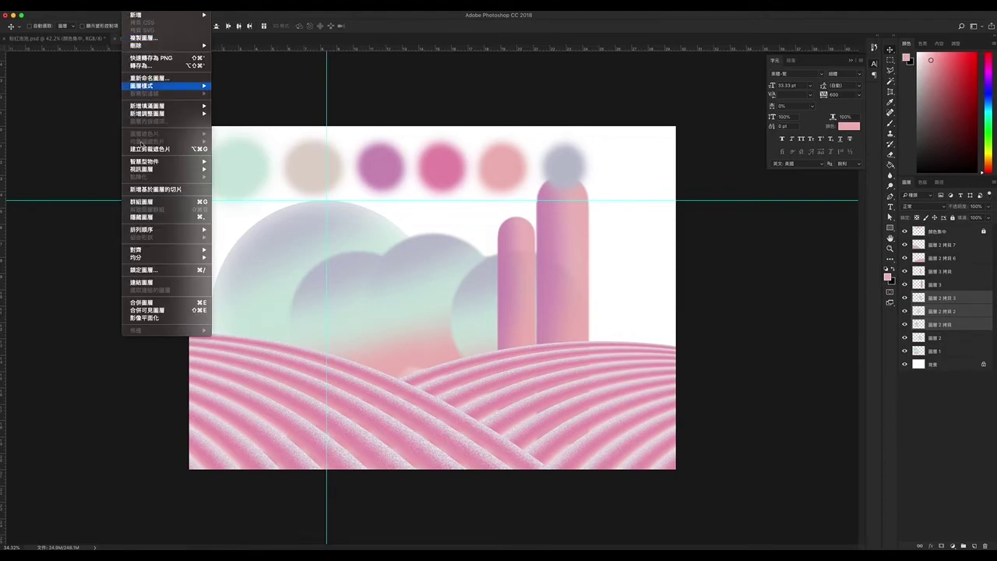
{"action": "left_click", "coordinate": [176, 303]}
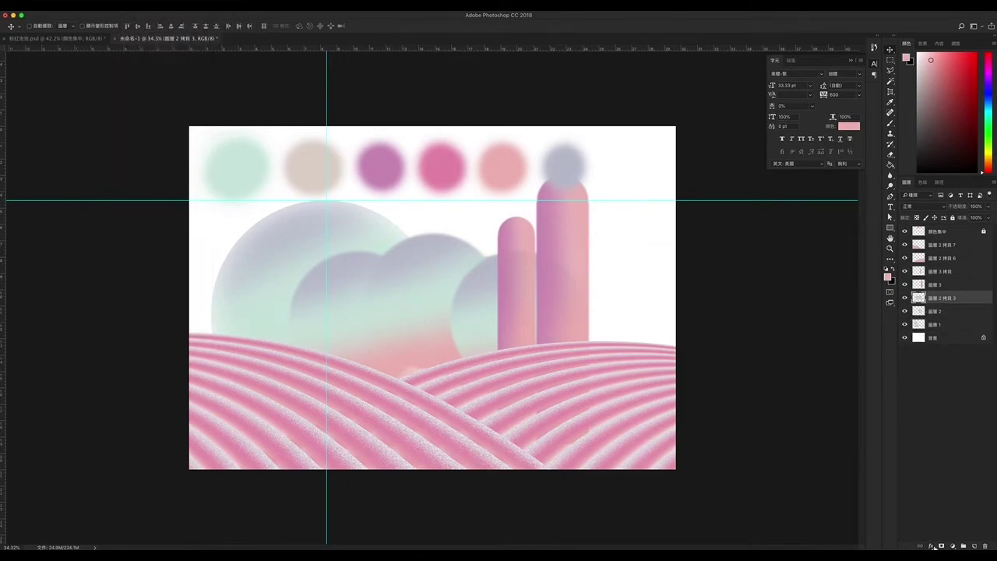
{"action": "left_click", "coordinate": [943, 546]}
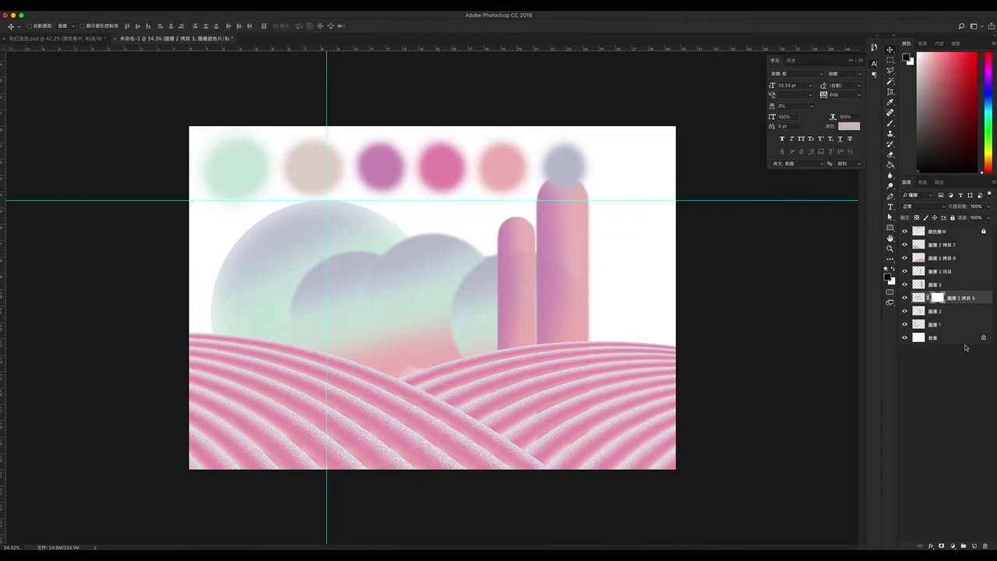
Paint black and white on the cloud's mask to fade out its lower edge
{"action": "left_click", "coordinate": [891, 124]}
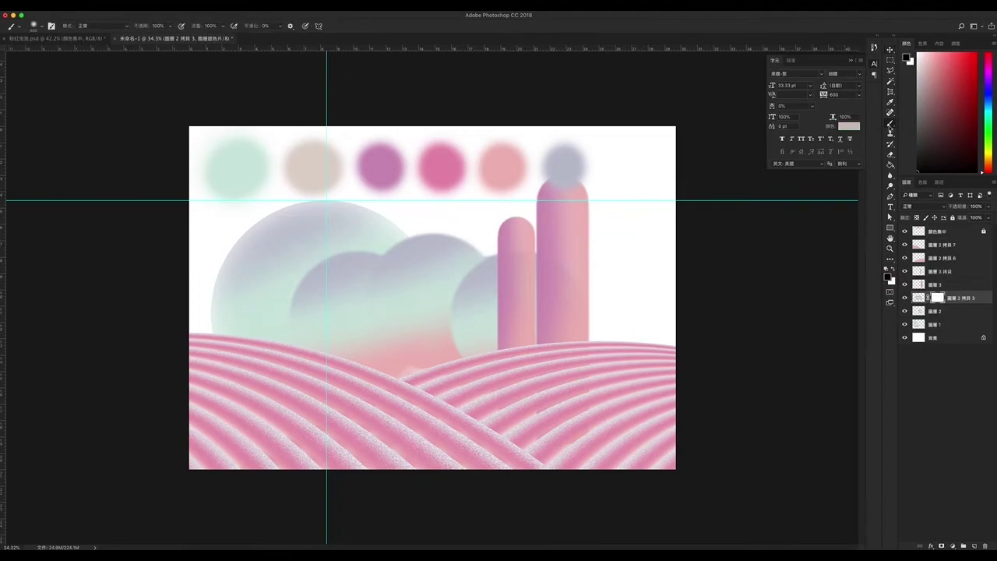
{"action": "left_click_drag", "start_coordinate": [392, 358], "coordinate": [494, 374]}
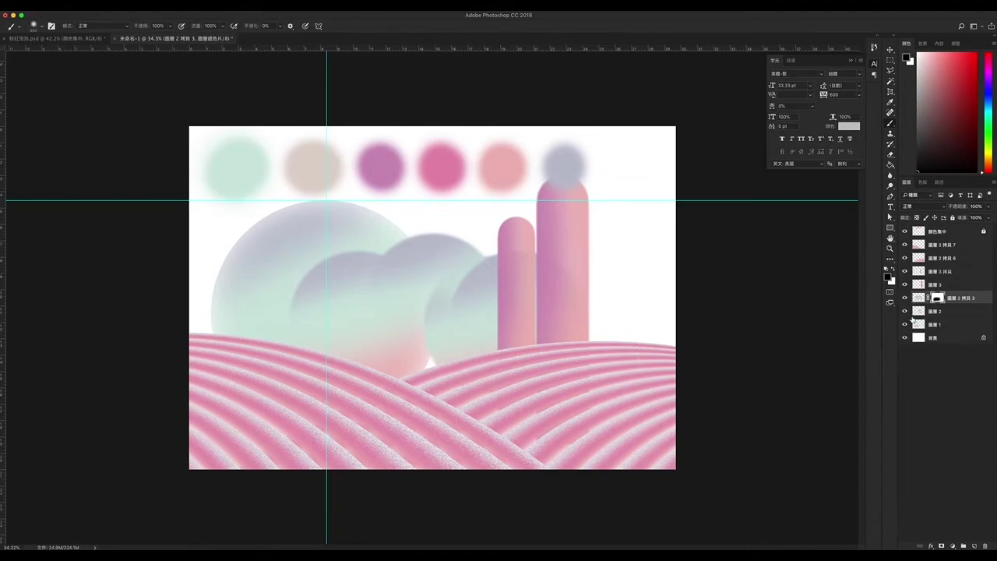
{"action": "left_click_drag", "start_coordinate": [905, 311], "coordinate": [907, 325]}
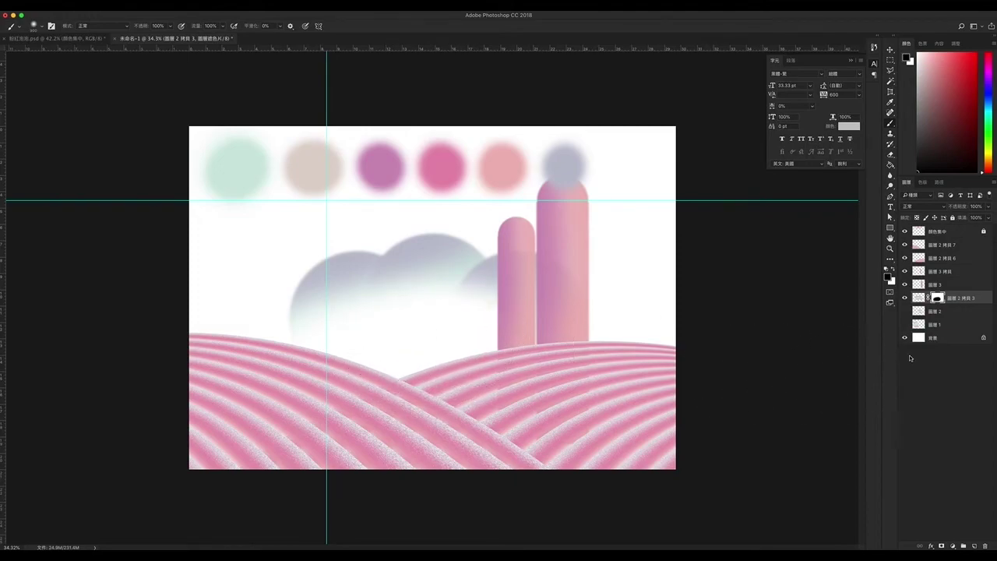
{"action": "left_click", "coordinate": [895, 269]}
{"action": "mouse_move", "coordinate": [300, 345]}
{"action": "left_mouse_down"}
{"action": "mouse_move", "coordinate": [457, 318]}
{"action": "mouse_move", "coordinate": [434, 322]}
{"action": "left_mouse_up"}
{"action": "left_click", "coordinate": [895, 269]}
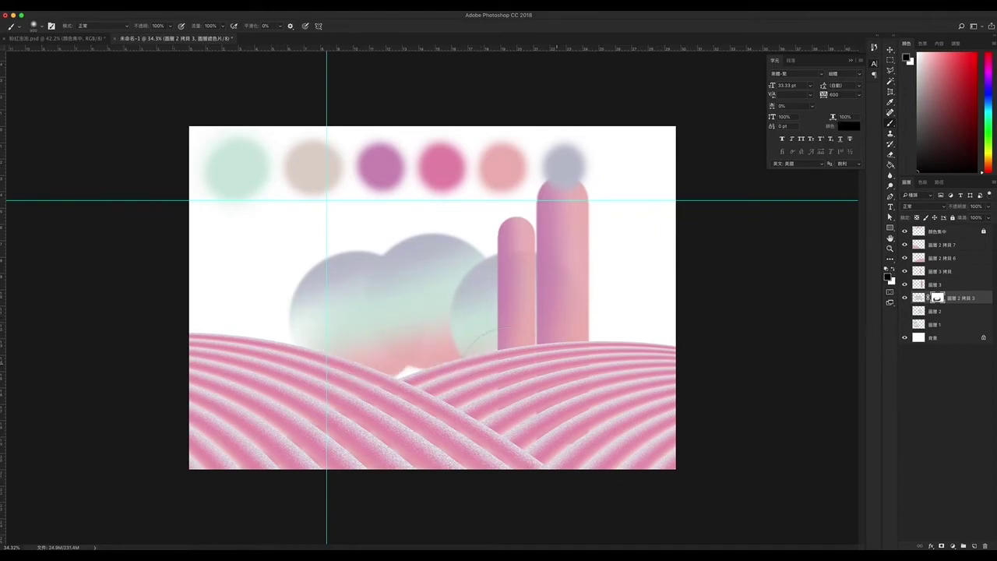
{"action": "mouse_move", "coordinate": [335, 355]}
{"action": "left_mouse_down"}
{"action": "mouse_move", "coordinate": [423, 346]}
{"action": "mouse_move", "coordinate": [396, 346]}
{"action": "mouse_move", "coordinate": [538, 361]}
{"action": "mouse_move", "coordinate": [524, 360]}
{"action": "left_mouse_up"}
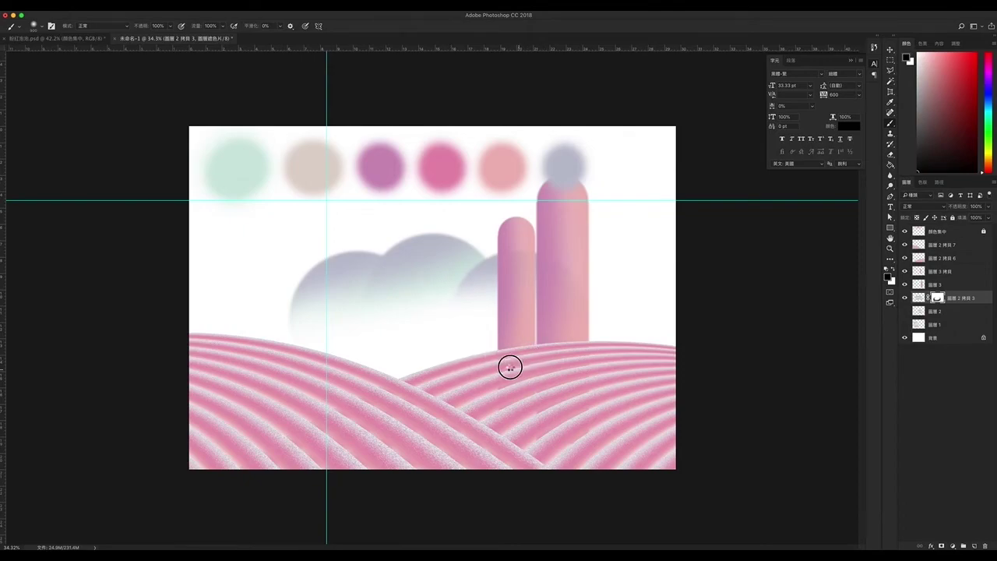
{"action": "key", "text": "bracketright"}
{"action": "key", "text": "bracketright"}
{"action": "key", "text": "bracketright"}
{"action": "key", "text": "bracketright"}
{"action": "key", "text": "bracketright"}
{"action": "key", "text": "bracketright"}
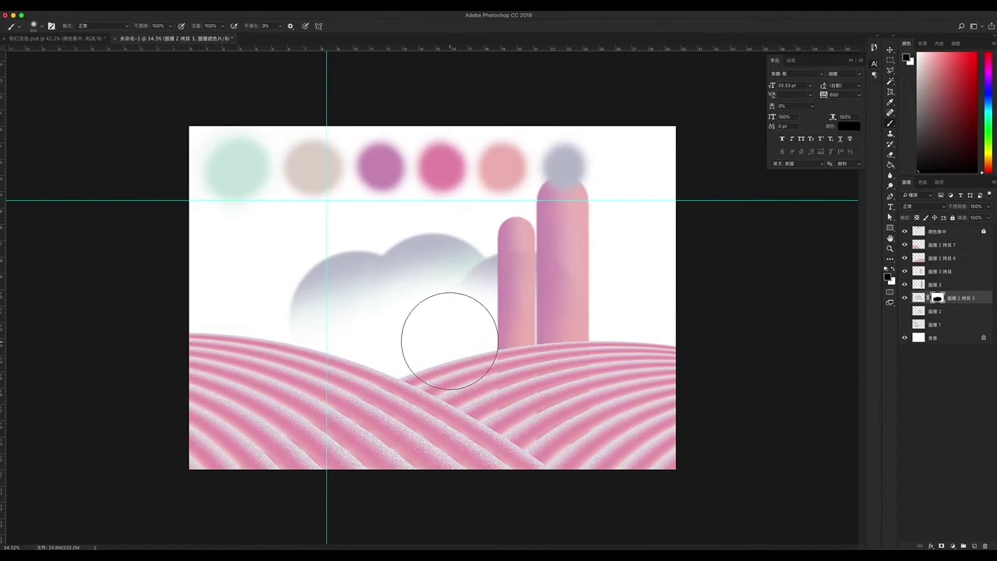
Show the large blurred sphere again, shift the spheres layer upward, and view the 粉紅泡泡.psd poster
{"action": "left_click", "coordinate": [906, 326]}
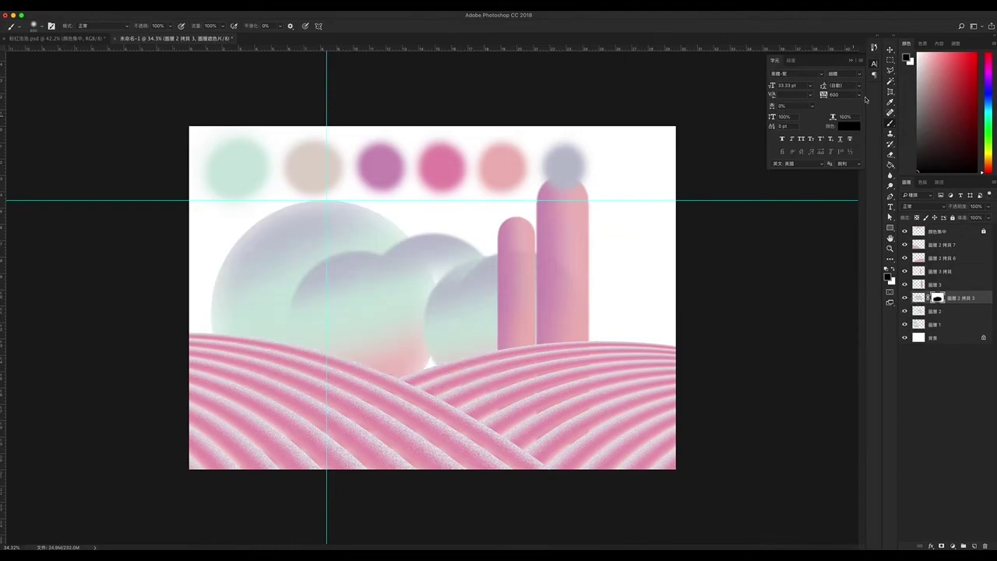
{"action": "key", "text": "v"}
{"action": "mouse_move", "coordinate": [428, 256]}
{"action": "left_mouse_down"}
{"action": "mouse_move", "coordinate": [428, 195]}
{"action": "mouse_move", "coordinate": [416, 303]}
{"action": "left_mouse_up"}
{"action": "left_click", "coordinate": [47, 38]}
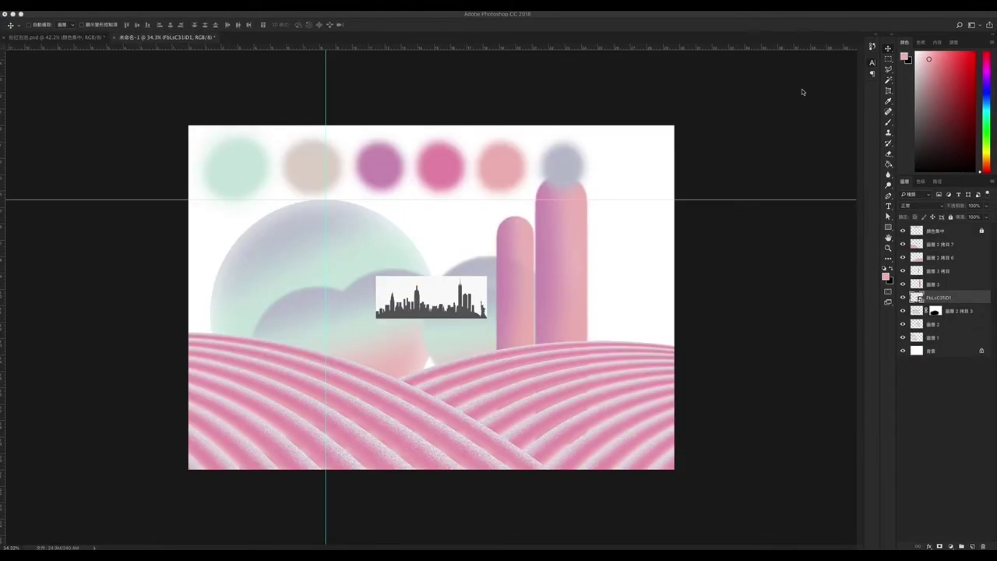
Move the black skyline image up-left over the cloud and rasterize its layer
{"action": "left_click", "coordinate": [873, 62]}
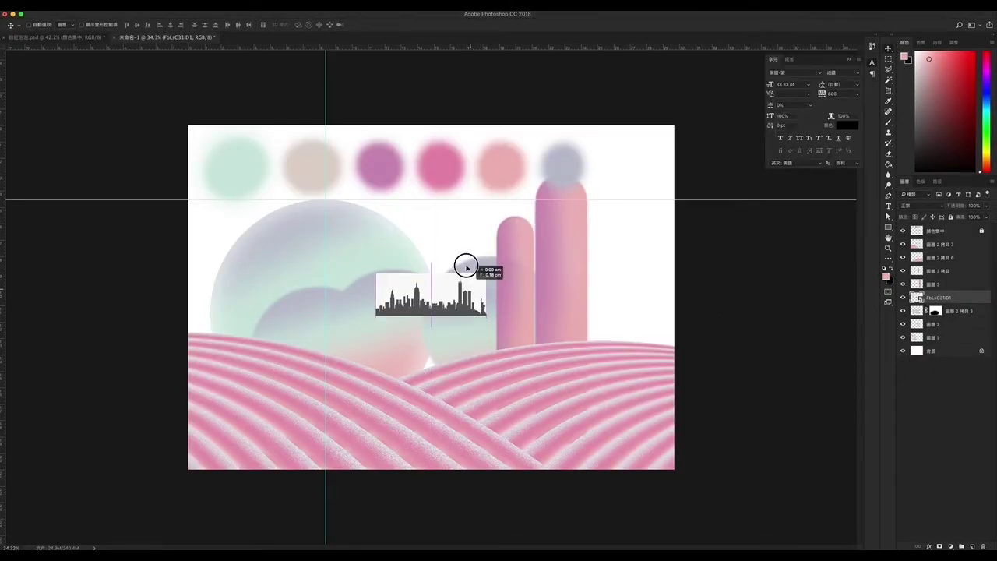
{"action": "mouse_move", "coordinate": [471, 312]}
{"action": "left_mouse_down"}
{"action": "mouse_move", "coordinate": [465, 248]}
{"action": "mouse_move", "coordinate": [446, 274]}
{"action": "left_mouse_up"}
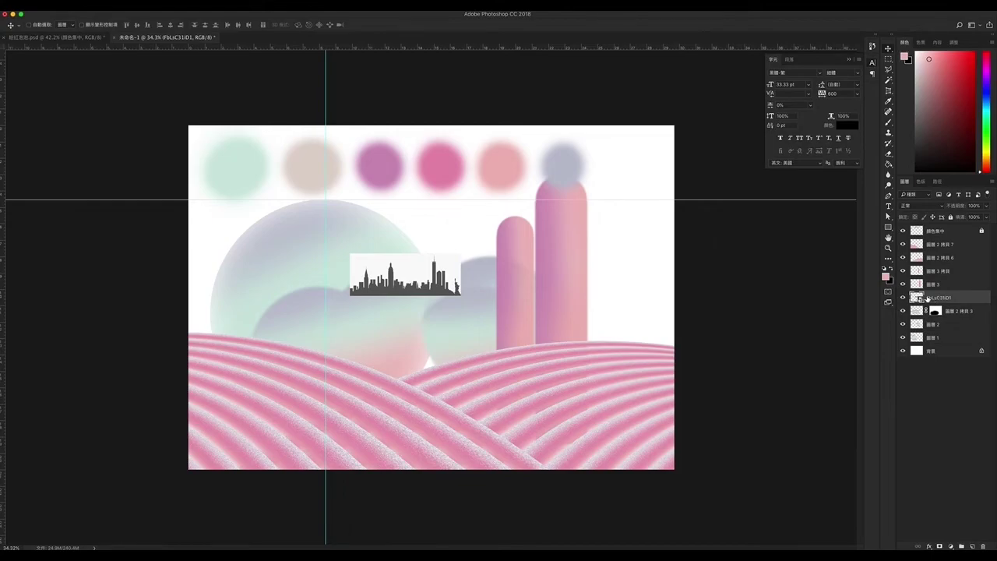
{"action": "right_click", "coordinate": [959, 297]}
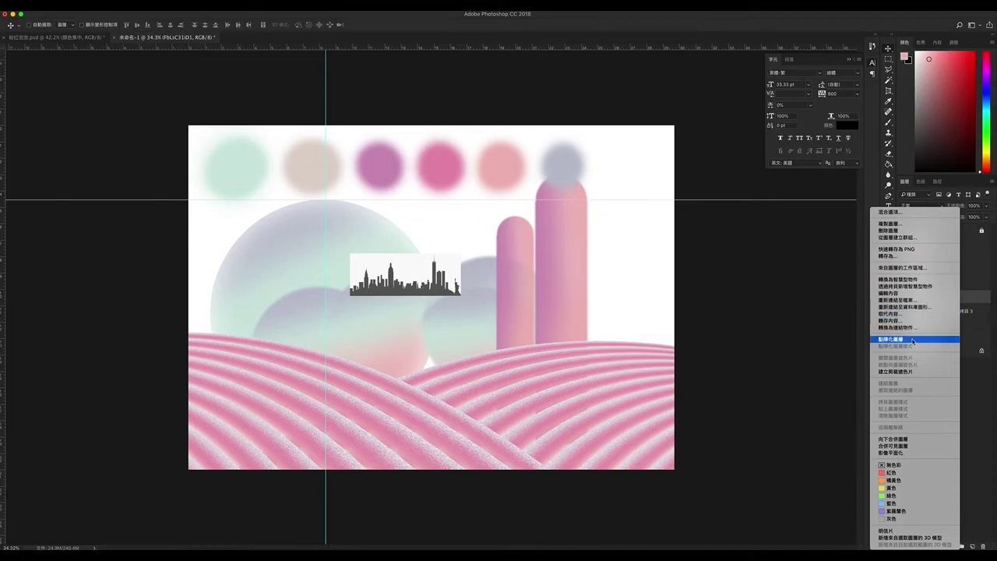
{"action": "left_click", "coordinate": [914, 340]}
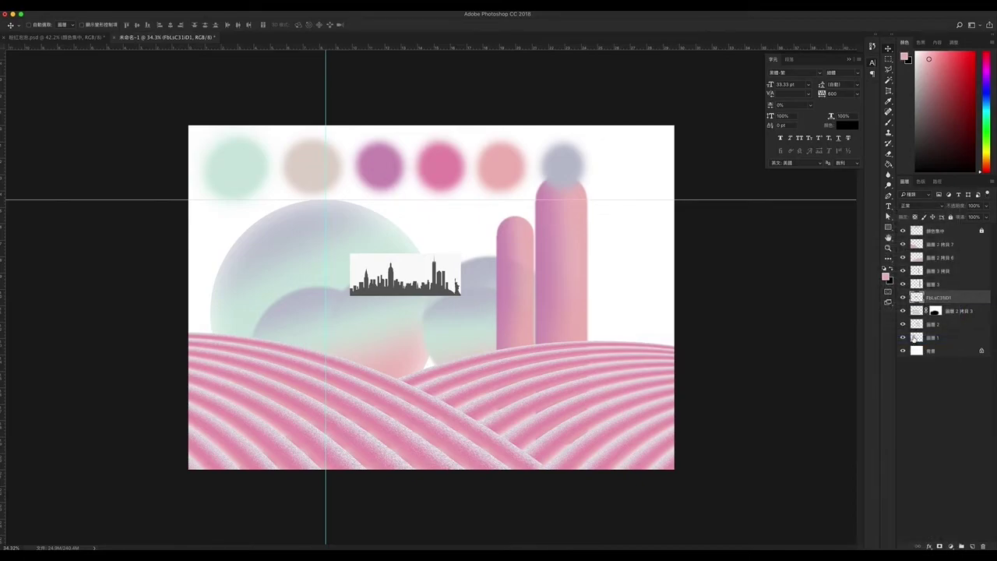
Select the black skyline silhouette by colour and add a new empty layer above it
{"action": "left_click", "coordinate": [889, 80]}
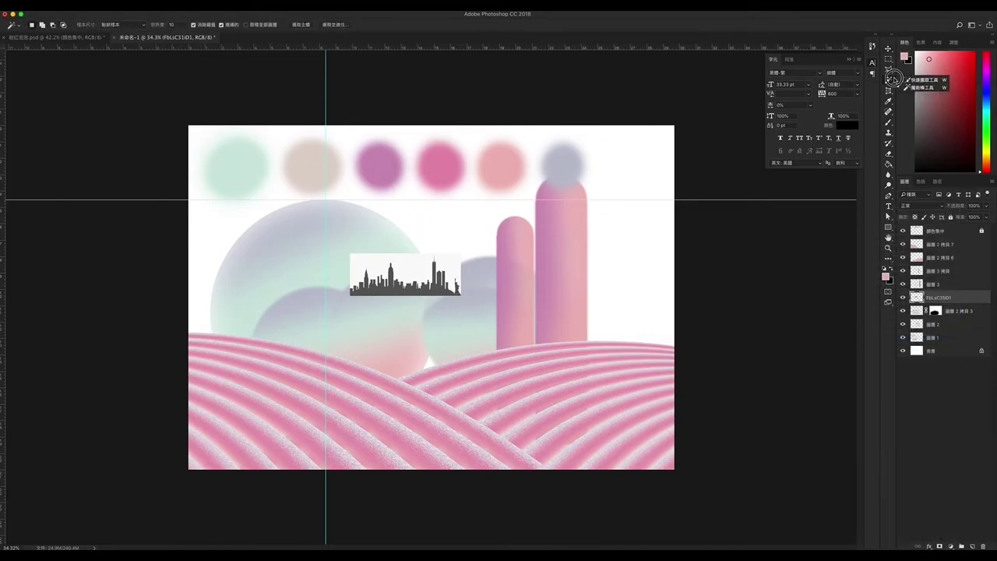
{"action": "left_click", "coordinate": [932, 88]}
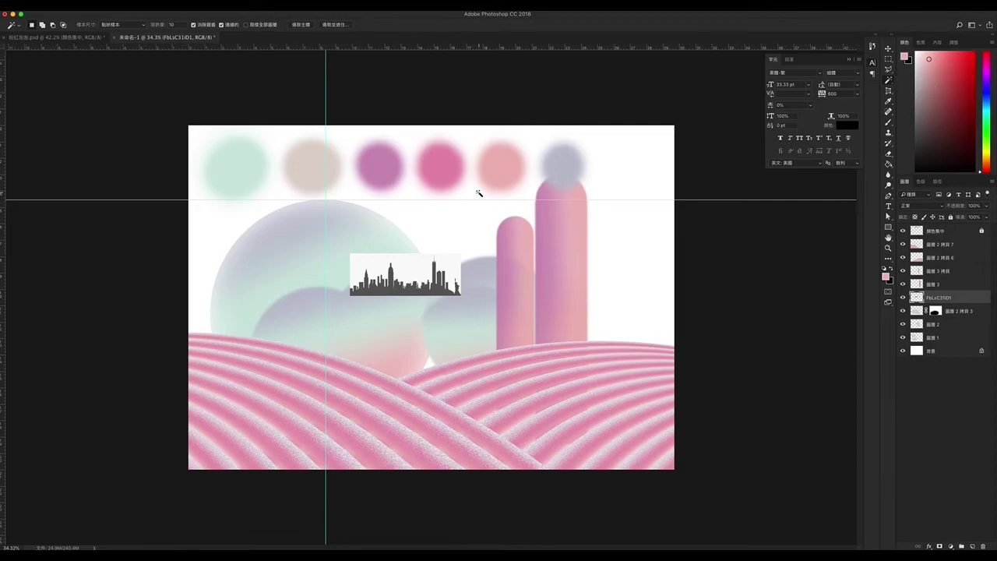
{"action": "left_click", "coordinate": [404, 292]}
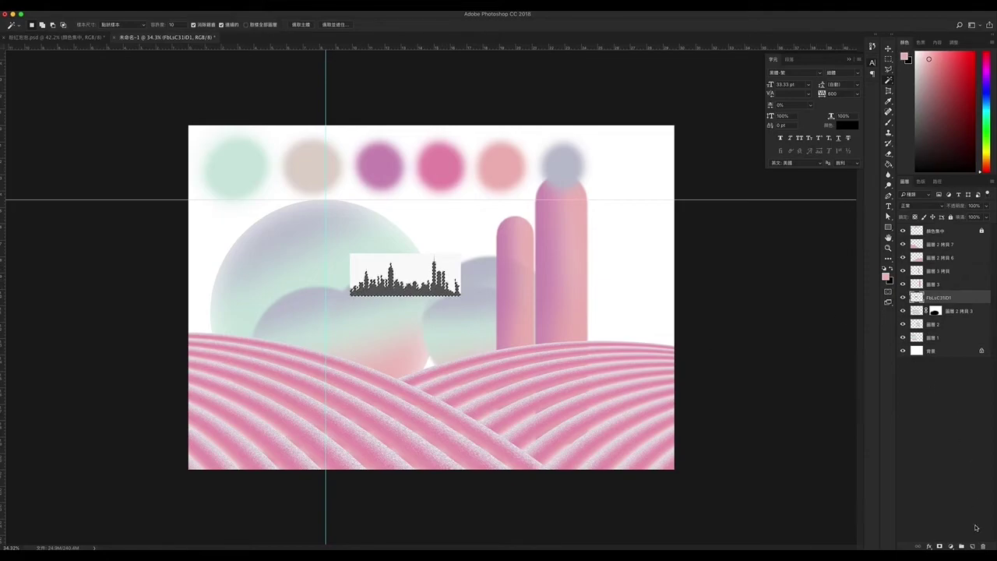
{"action": "left_click", "coordinate": [973, 546]}
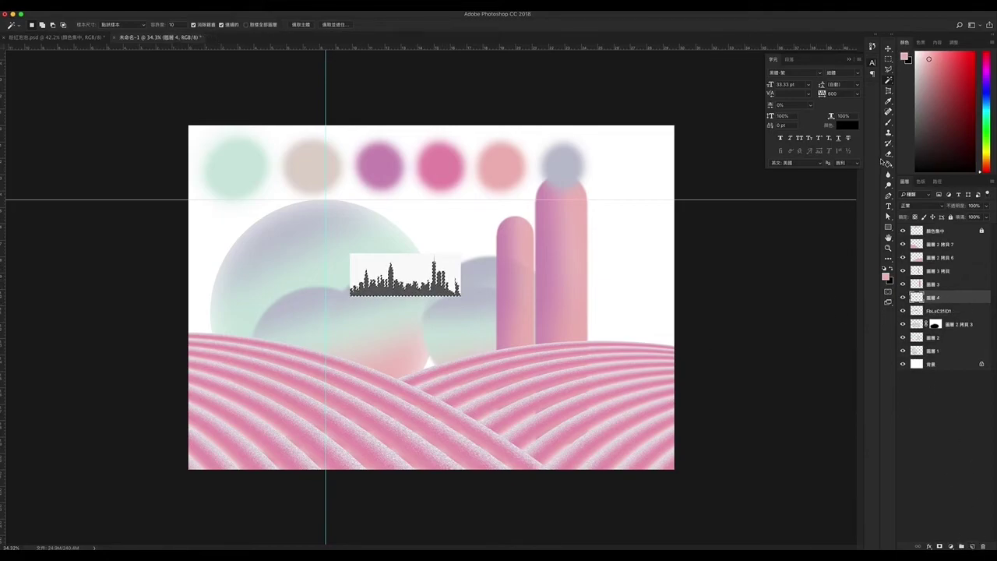
Sample the grey-blue from the rightmost swatch circle and paint the skyline selection with it
{"action": "left_click", "coordinate": [888, 122]}
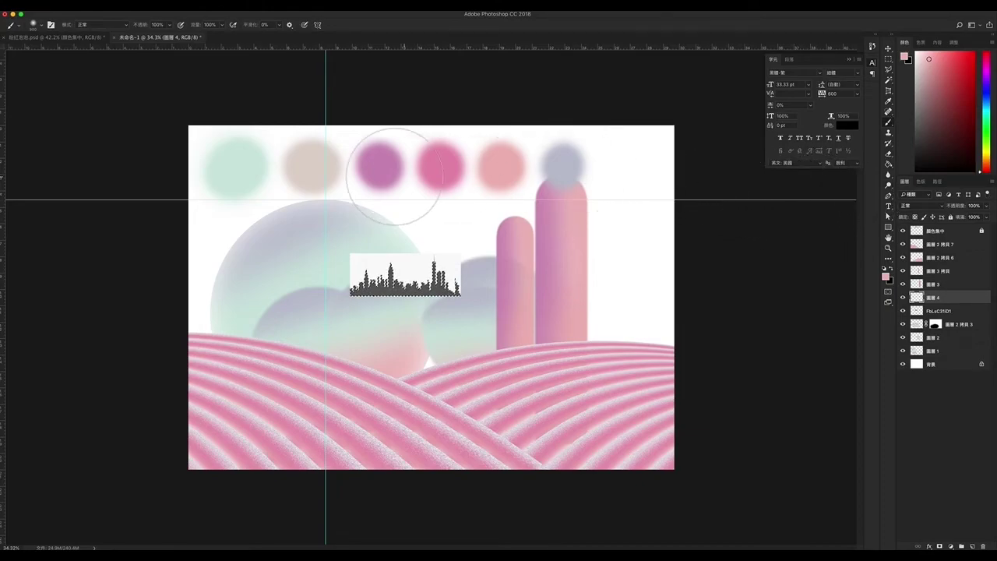
{"action": "key", "text": "i"}
{"action": "left_click", "coordinate": [567, 159]}
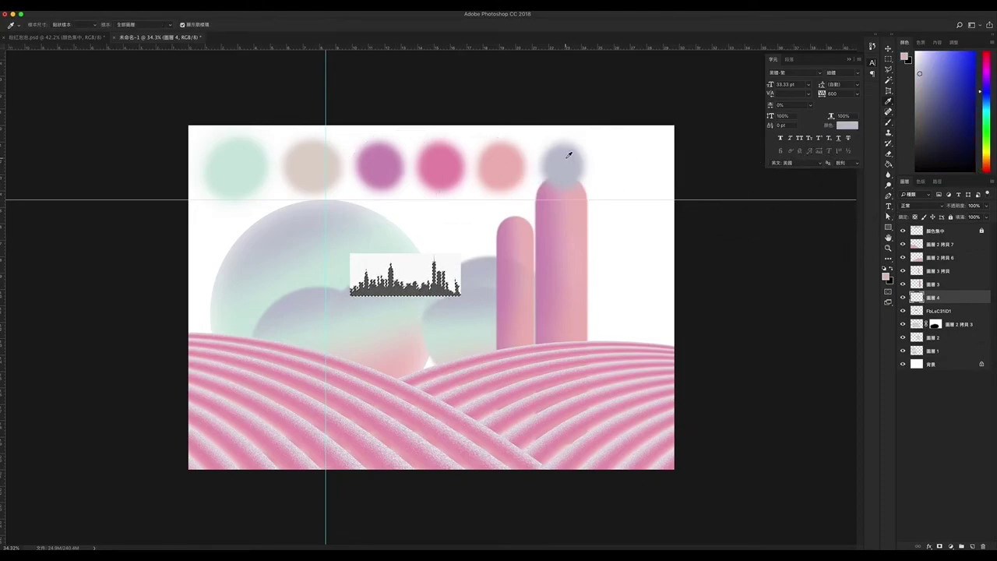
{"action": "key", "text": "b"}
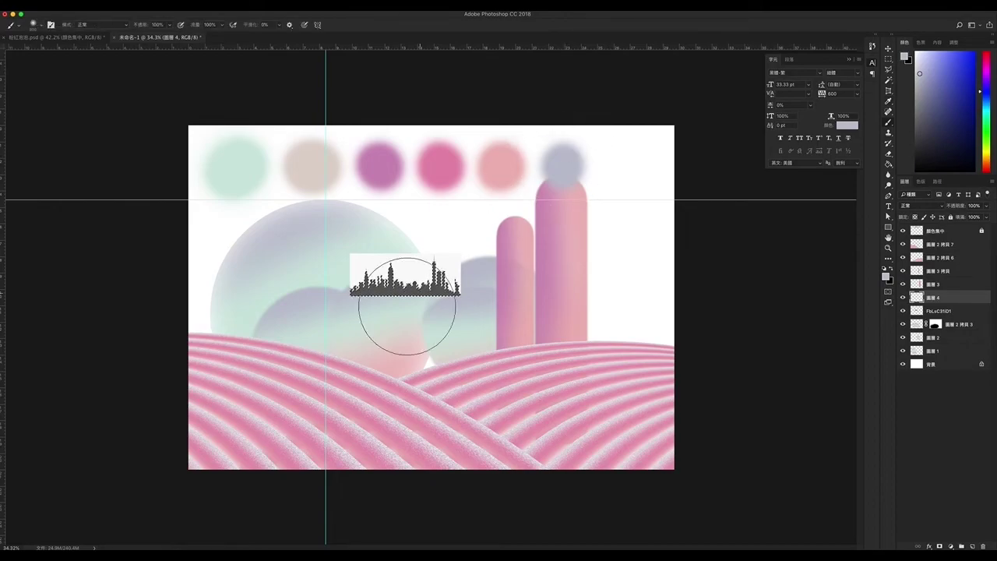
{"action": "left_click_drag", "start_coordinate": [472, 296], "coordinate": [328, 296]}
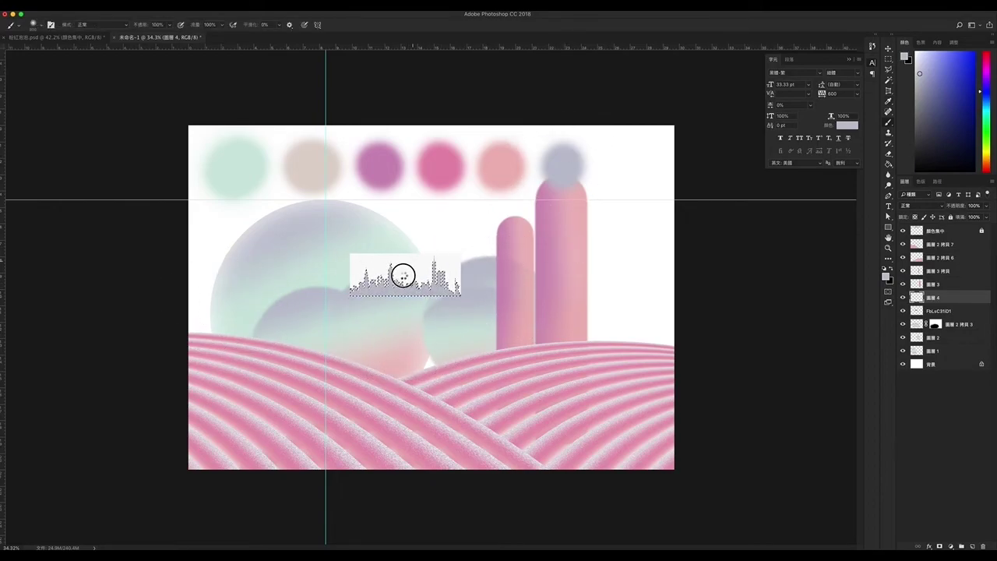
Repaint the selected skyline in a slightly darker lavender, then deselect
{"action": "key", "text": "bracketright"}
{"action": "key", "text": "bracketright"}
{"action": "key", "text": "bracketright"}
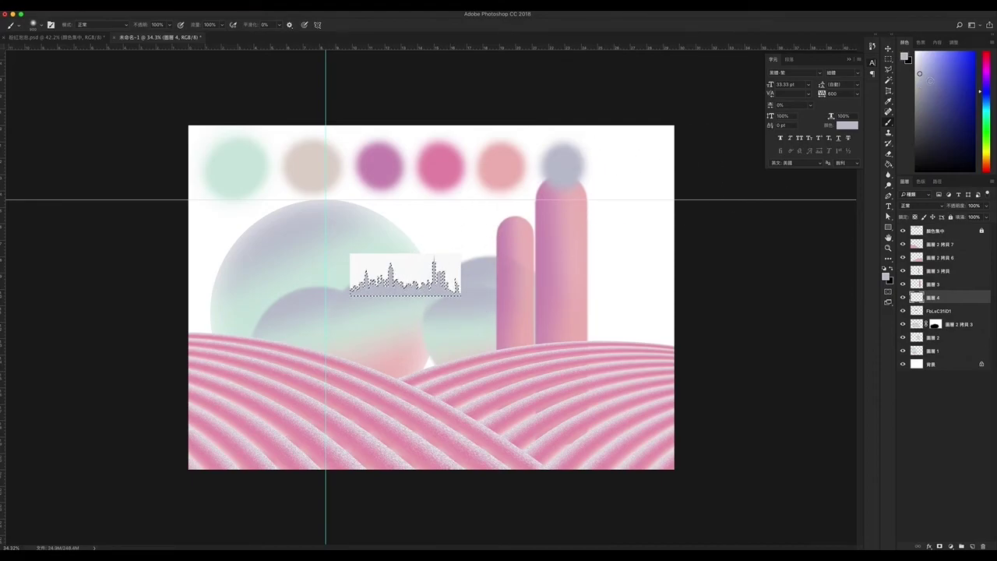
{"action": "left_click", "coordinate": [932, 83]}
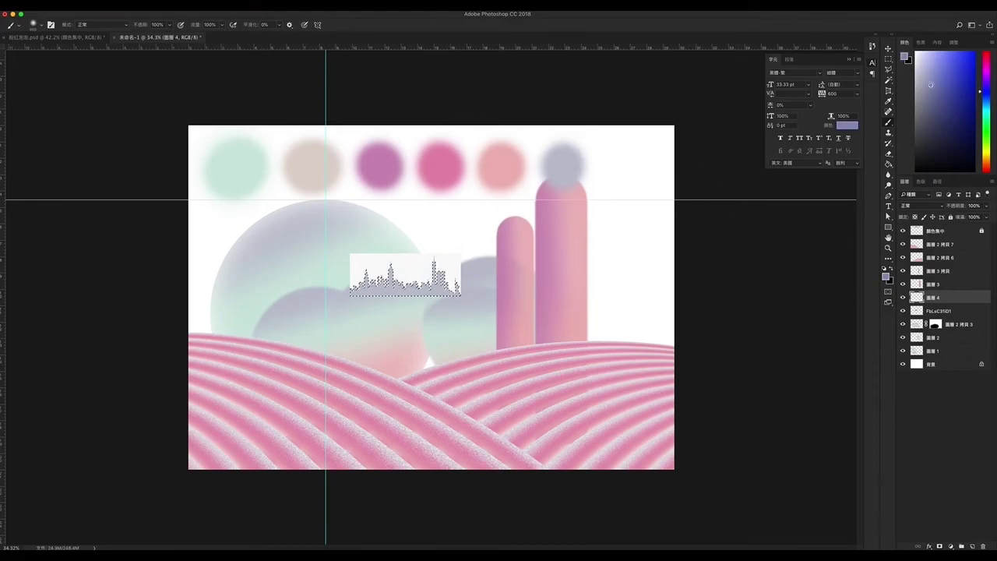
{"action": "left_click_drag", "start_coordinate": [930, 84], "coordinate": [932, 88]}
{"action": "mouse_move", "coordinate": [453, 298]}
{"action": "left_mouse_down"}
{"action": "mouse_move", "coordinate": [476, 299]}
{"action": "mouse_move", "coordinate": [372, 241]}
{"action": "mouse_move", "coordinate": [445, 231]}
{"action": "mouse_move", "coordinate": [394, 229]}
{"action": "left_mouse_up"}
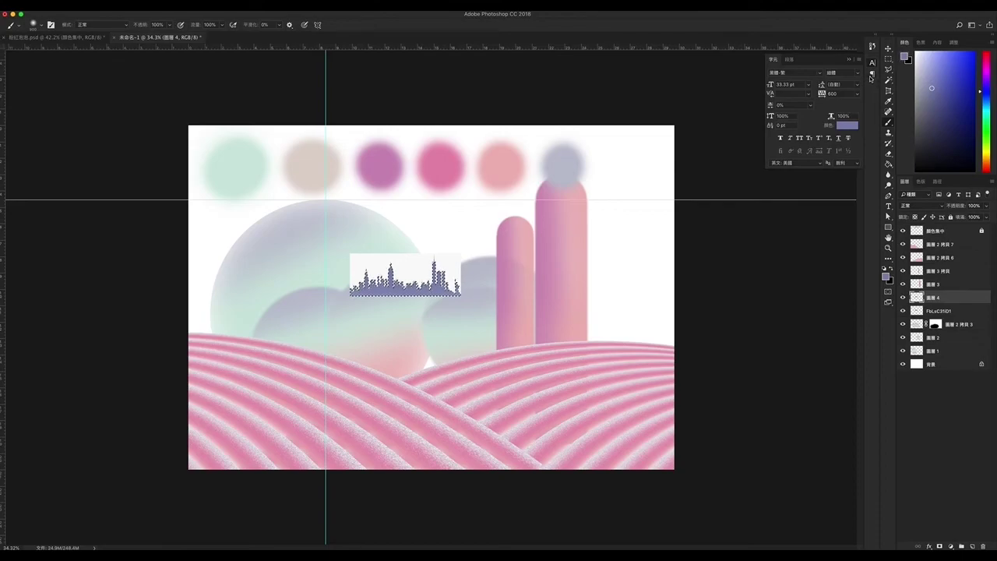
{"action": "key", "text": "ctrl+d"}
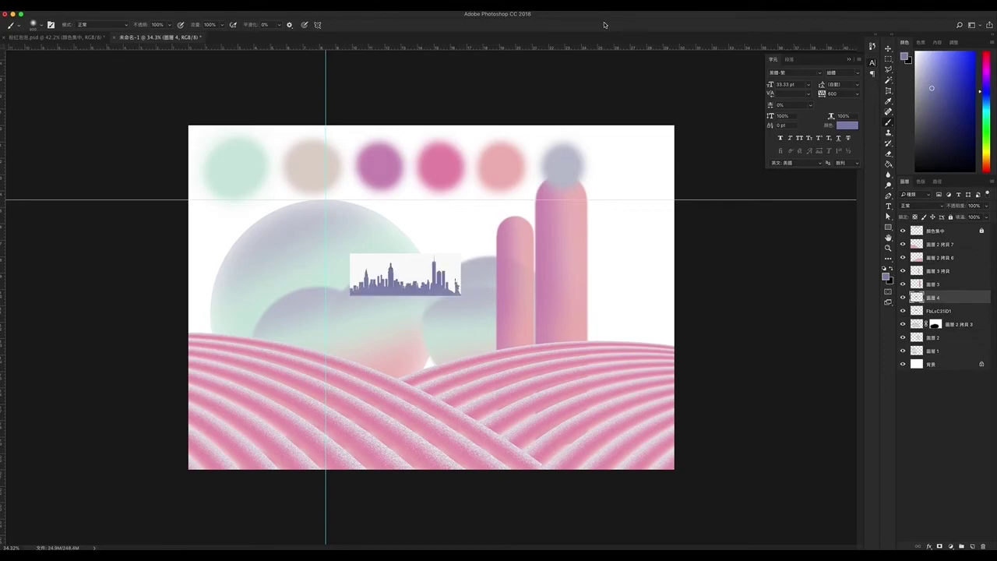
Delete the original skyline photo layer and move the lavender skyline down onto the hills
{"action": "left_click", "coordinate": [175, 6]}
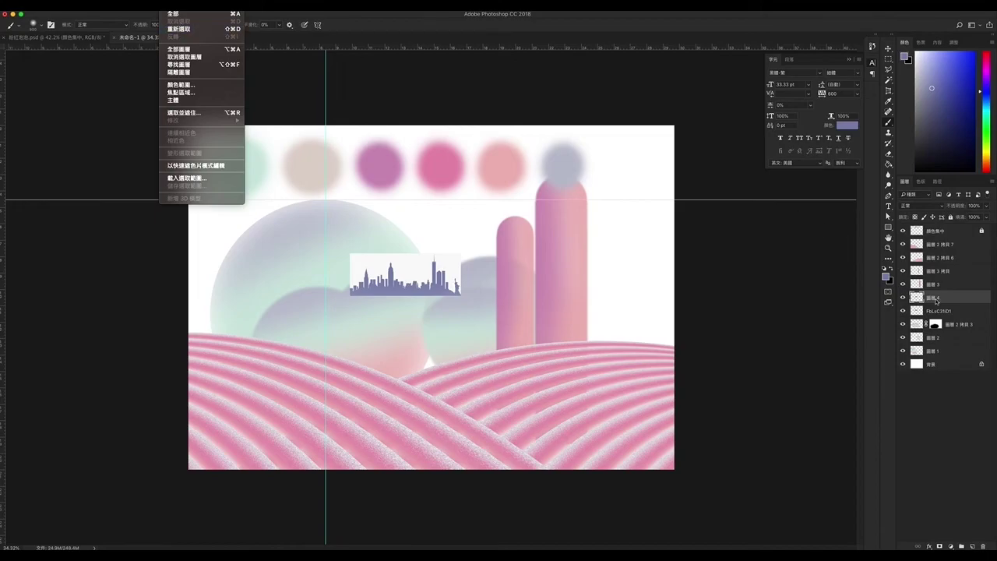
{"action": "left_click", "coordinate": [937, 301]}
{"action": "mouse_move", "coordinate": [939, 311]}
{"action": "left_mouse_down"}
{"action": "mouse_move", "coordinate": [983, 493]}
{"action": "mouse_move", "coordinate": [984, 546]}
{"action": "left_mouse_up"}
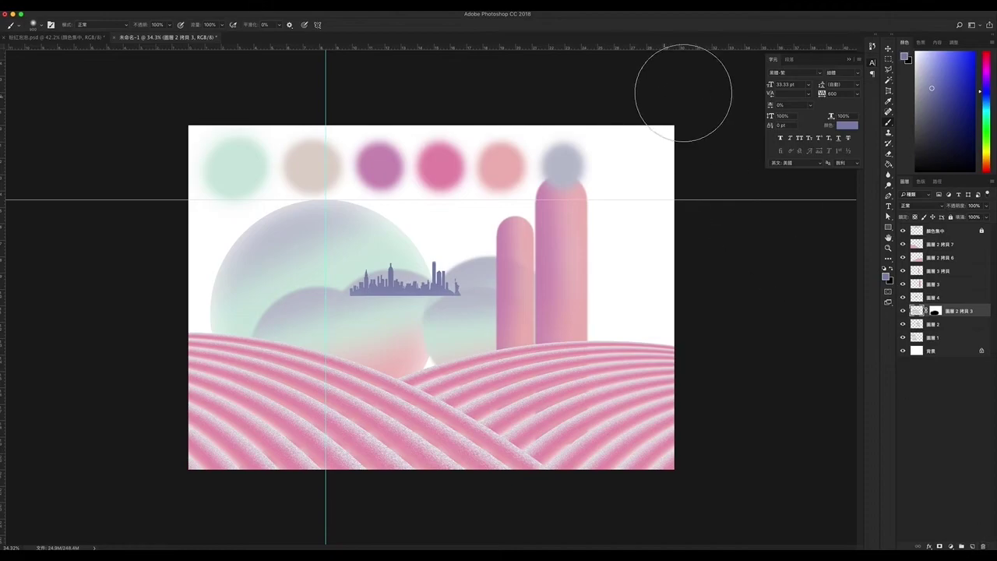
{"action": "left_click", "coordinate": [889, 49]}
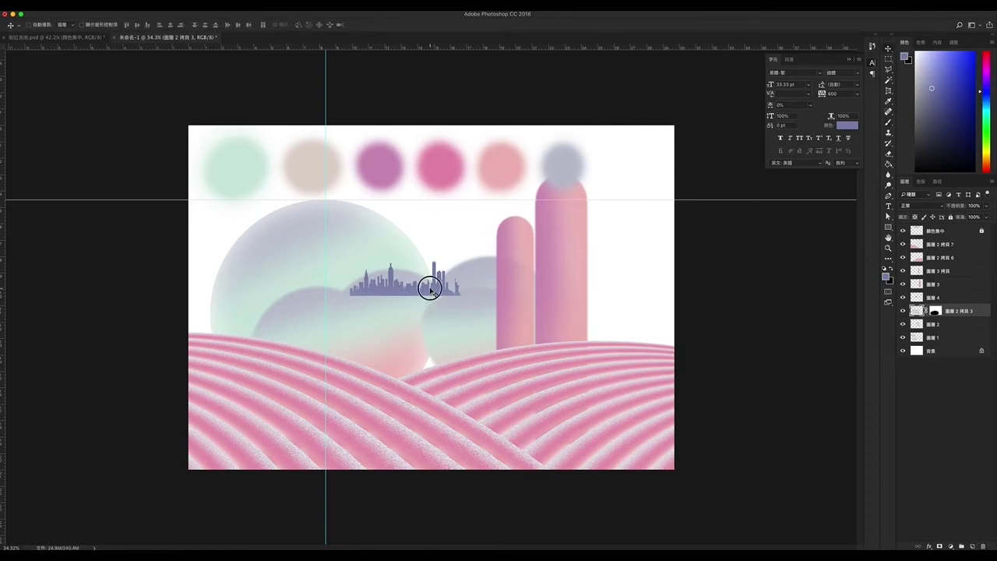
{"action": "mouse_move", "coordinate": [430, 289]}
{"action": "left_mouse_down"}
{"action": "mouse_move", "coordinate": [411, 300]}
{"action": "mouse_move", "coordinate": [428, 346]}
{"action": "mouse_move", "coordinate": [414, 338]}
{"action": "left_mouse_up"}
Duplicate the lavender skyline, place the copy to its right, merge both, and shift left along the hills
{"action": "left_click", "coordinate": [934, 298]}
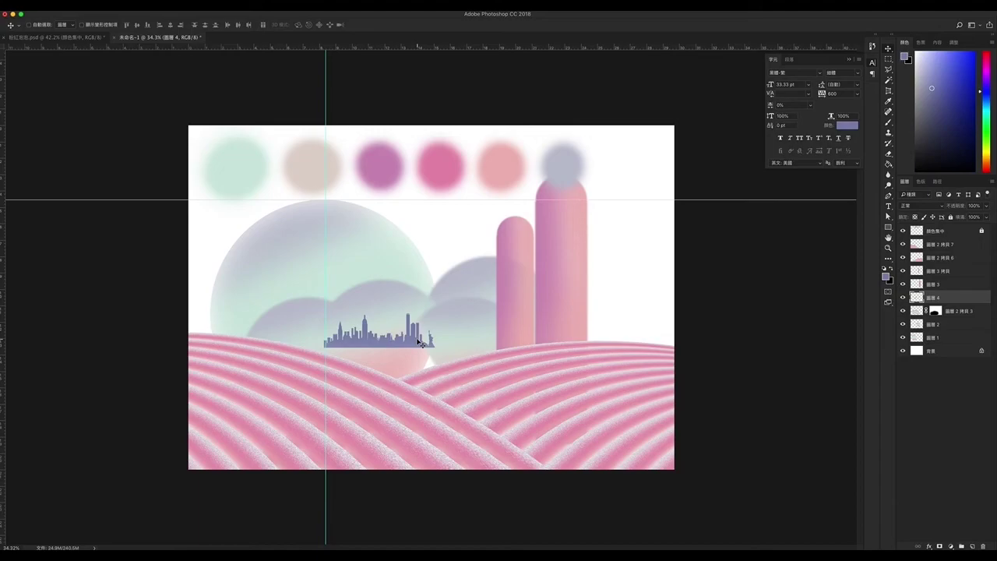
{"action": "key", "text": "ctrl+j"}
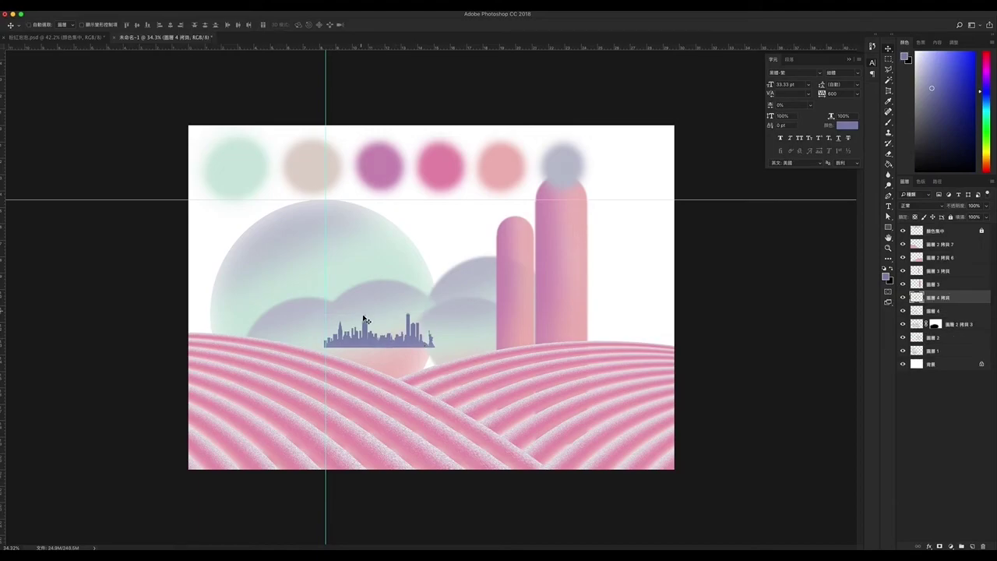
{"action": "left_click_drag", "start_coordinate": [382, 346], "coordinate": [460, 341]}
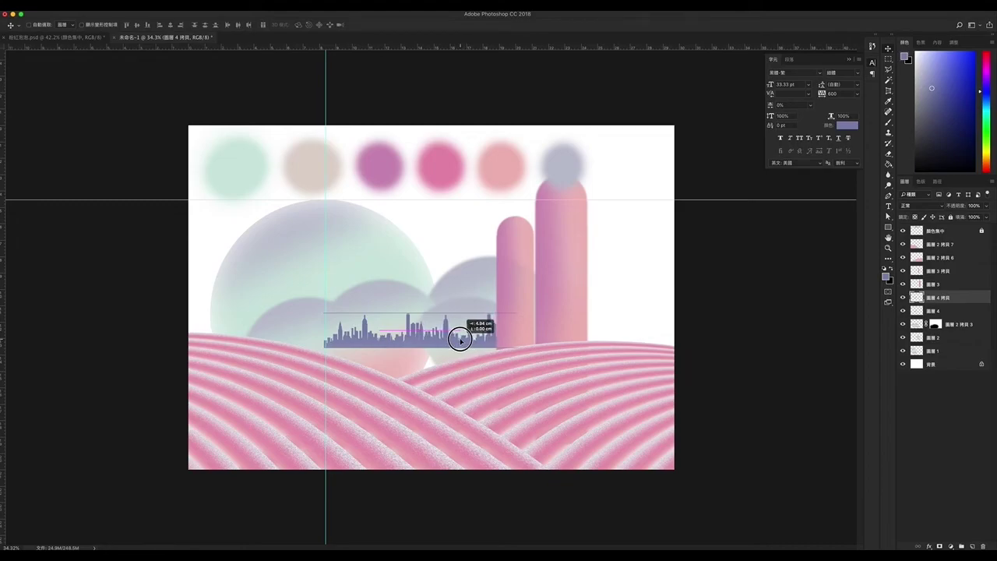
{"action": "left_click_drag", "start_coordinate": [461, 341], "coordinate": [459, 338]}
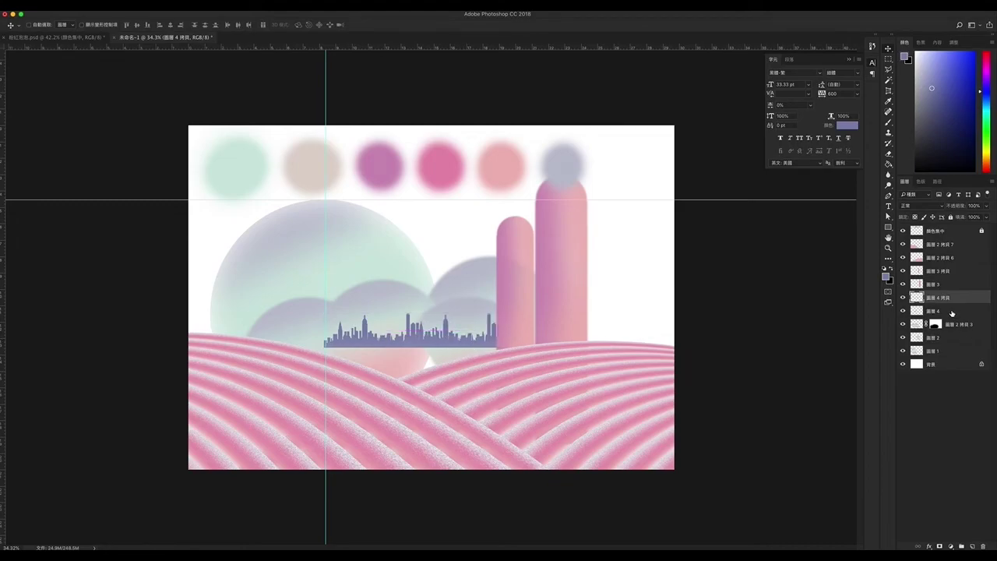
{"action": "left_click", "coordinate": [952, 311], "text": "shift"}
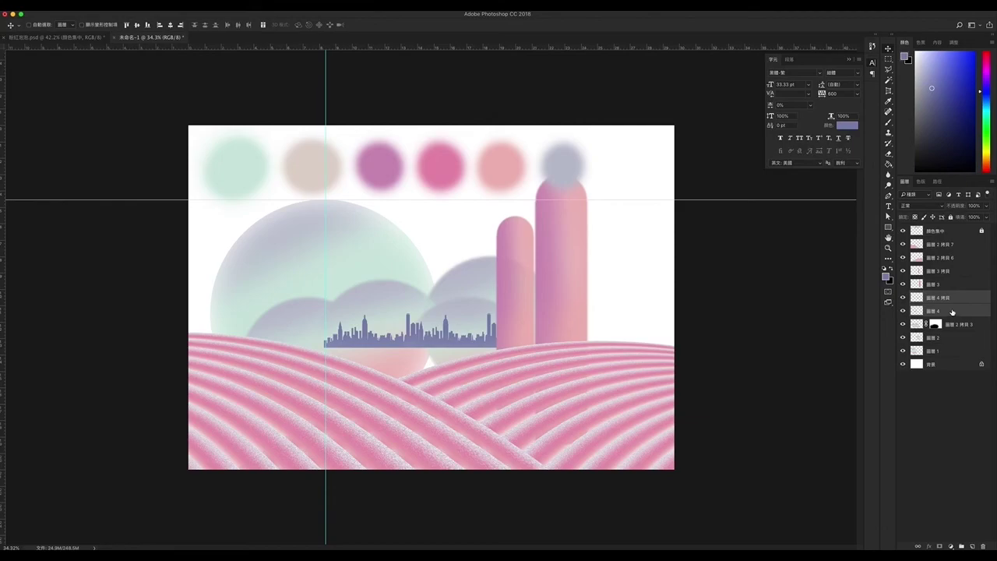
{"action": "key", "text": "super+e"}
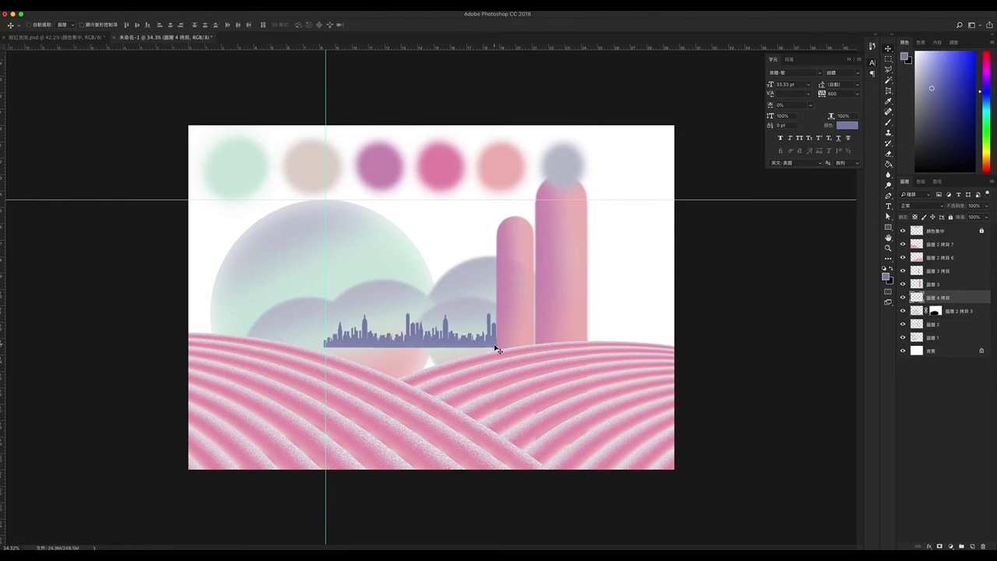
{"action": "mouse_move", "coordinate": [472, 341]}
{"action": "left_mouse_down"}
{"action": "mouse_move", "coordinate": [440, 334]}
{"action": "mouse_move", "coordinate": [448, 339]}
{"action": "left_mouse_up"}
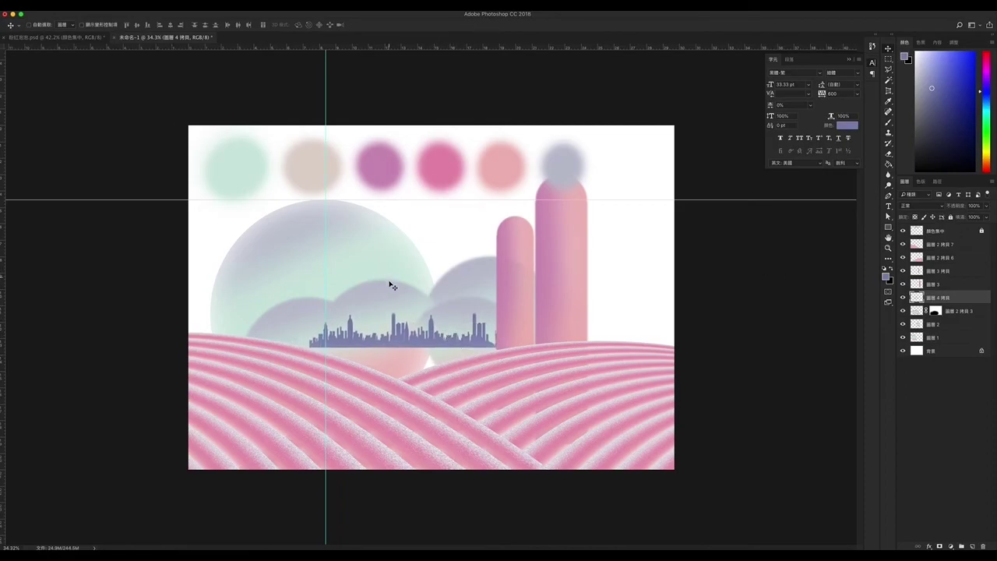
{"action": "left_click", "coordinate": [938, 272]}
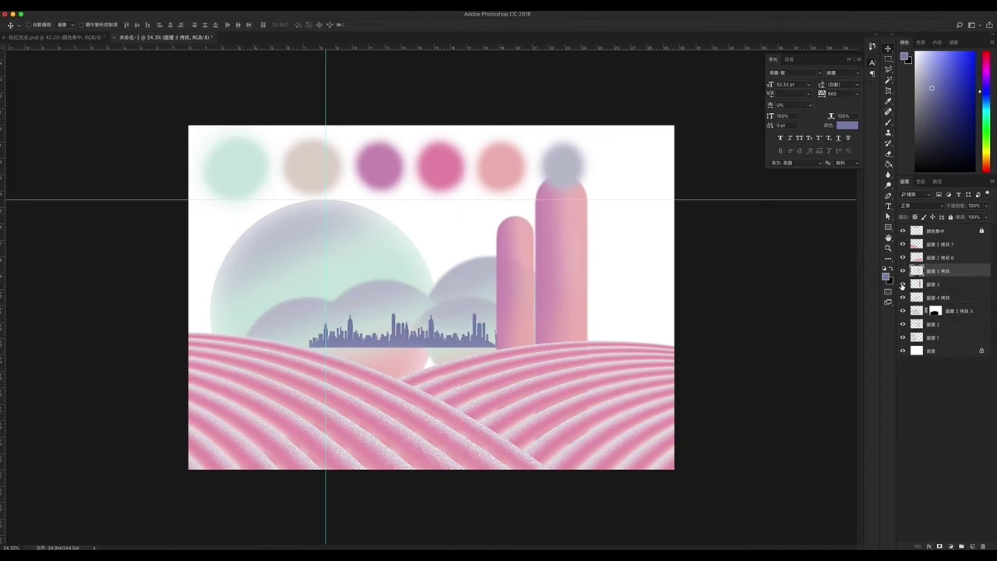
{"action": "left_click", "coordinate": [903, 284]}
{"action": "left_click", "coordinate": [903, 325]}
{"action": "left_click", "coordinate": [903, 326]}
{"action": "left_click", "coordinate": [952, 300]}
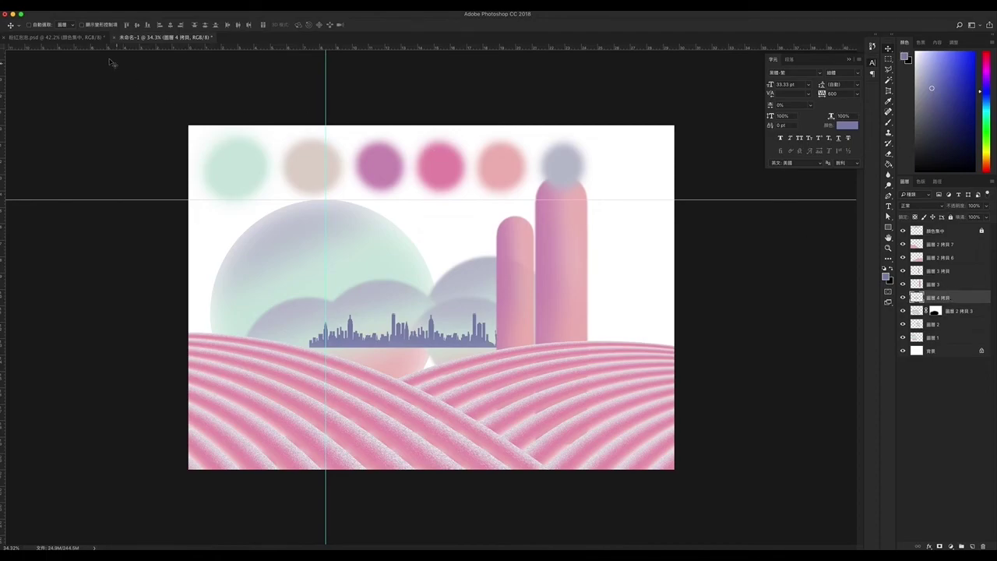
{"action": "left_click", "coordinate": [82, 38]}
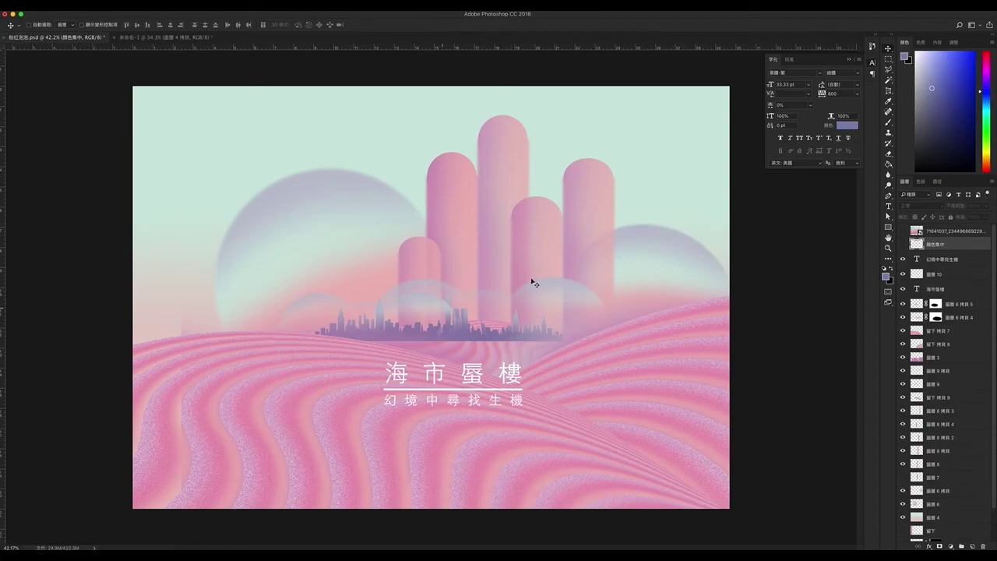
{"action": "left_click", "coordinate": [166, 36]}
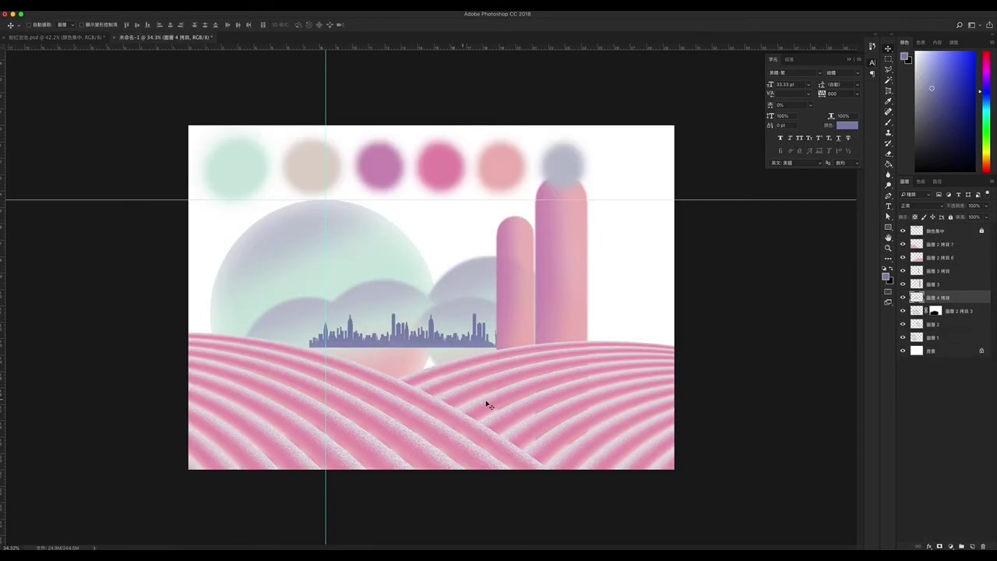
Duplicate the tall pink tower, move the copy left onto the skyline, and shrink it to about 63%
{"action": "left_click", "coordinate": [948, 285]}
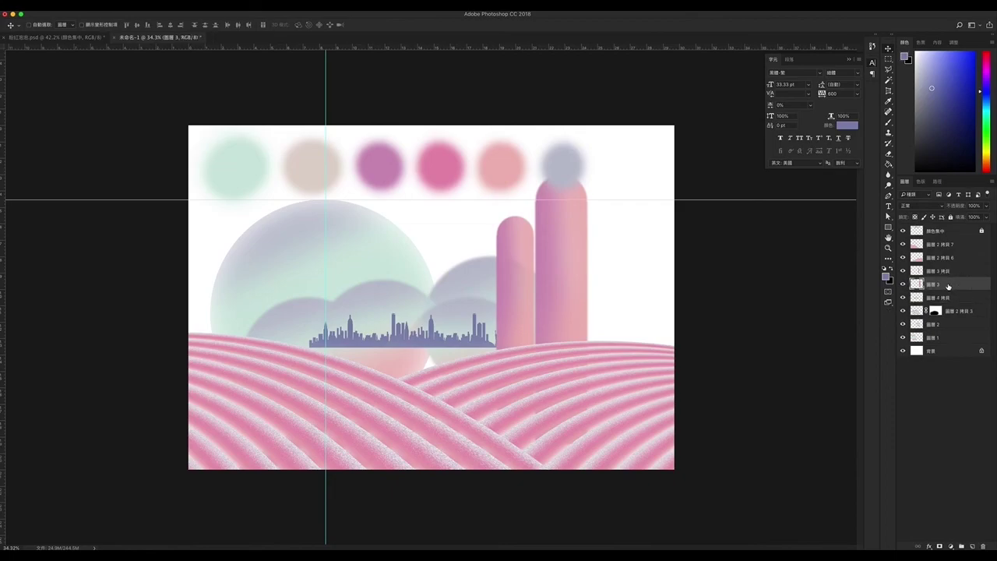
{"action": "key", "text": "ctrl+j"}
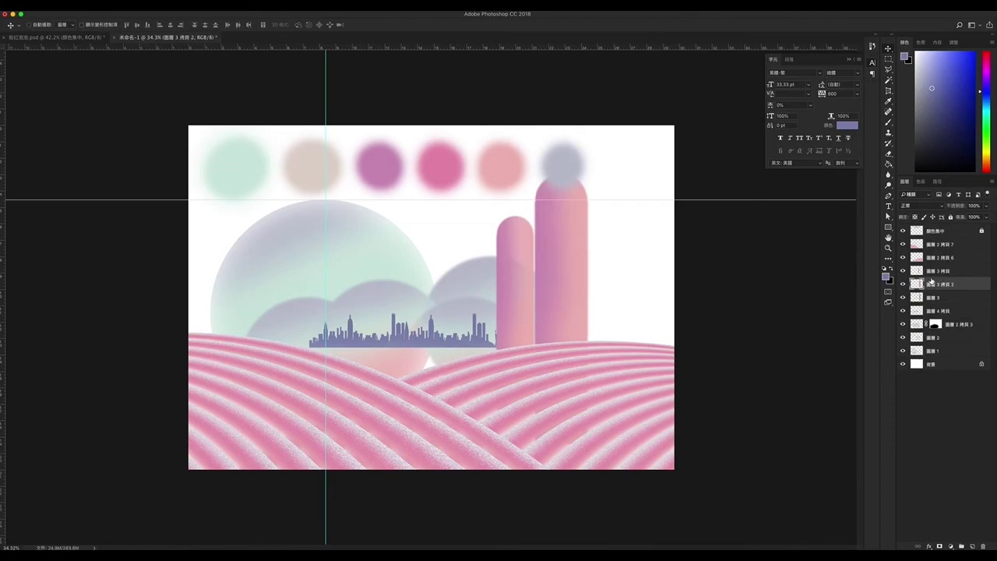
{"action": "mouse_move", "coordinate": [508, 281]}
{"action": "left_mouse_down"}
{"action": "mouse_move", "coordinate": [411, 277]}
{"action": "mouse_move", "coordinate": [418, 290]}
{"action": "left_mouse_up"}
{"action": "key", "text": "ctrl+t"}
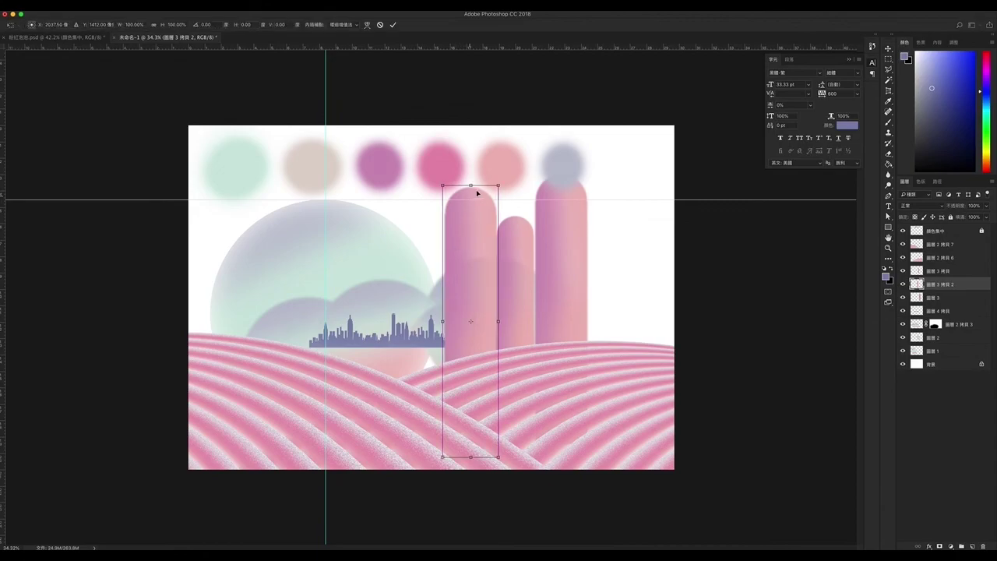
{"action": "mouse_move", "coordinate": [497, 184]}
{"action": "left_mouse_down"}
{"action": "mouse_move", "coordinate": [456, 310]}
{"action": "mouse_move", "coordinate": [475, 268]}
{"action": "left_mouse_up"}
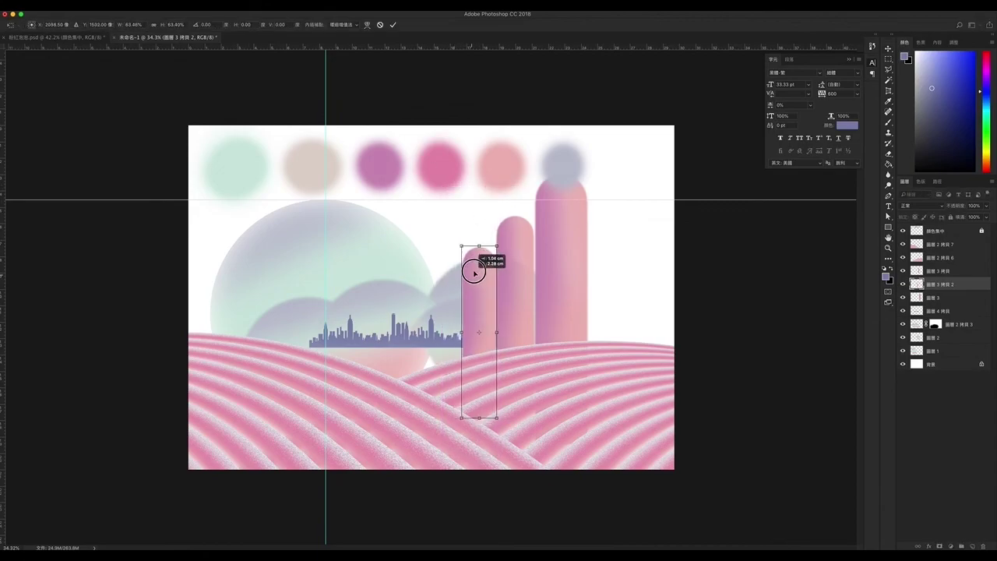
{"action": "left_click", "coordinate": [394, 25]}
{"action": "left_click", "coordinate": [95, 2]}
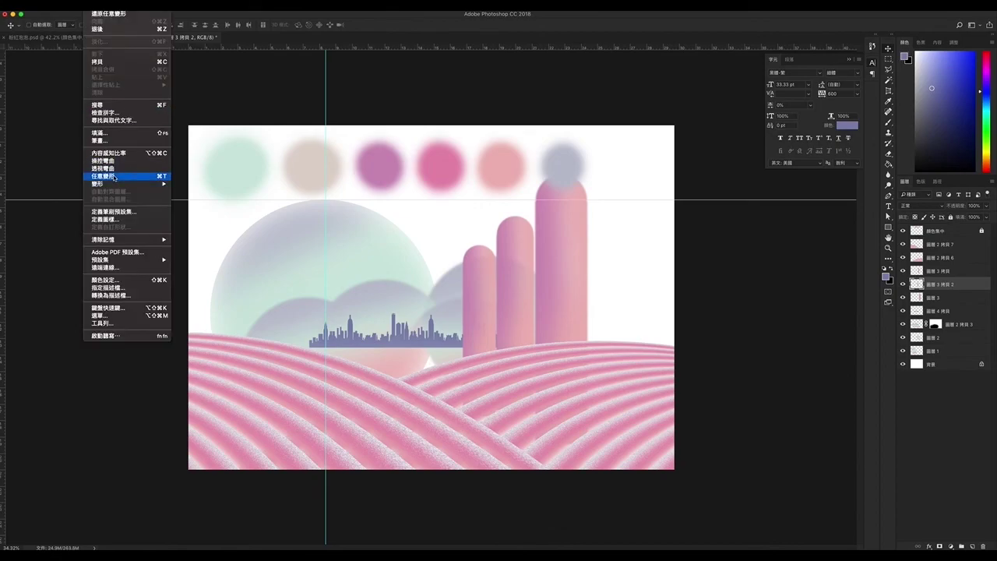
{"action": "left_click", "coordinate": [535, 248]}
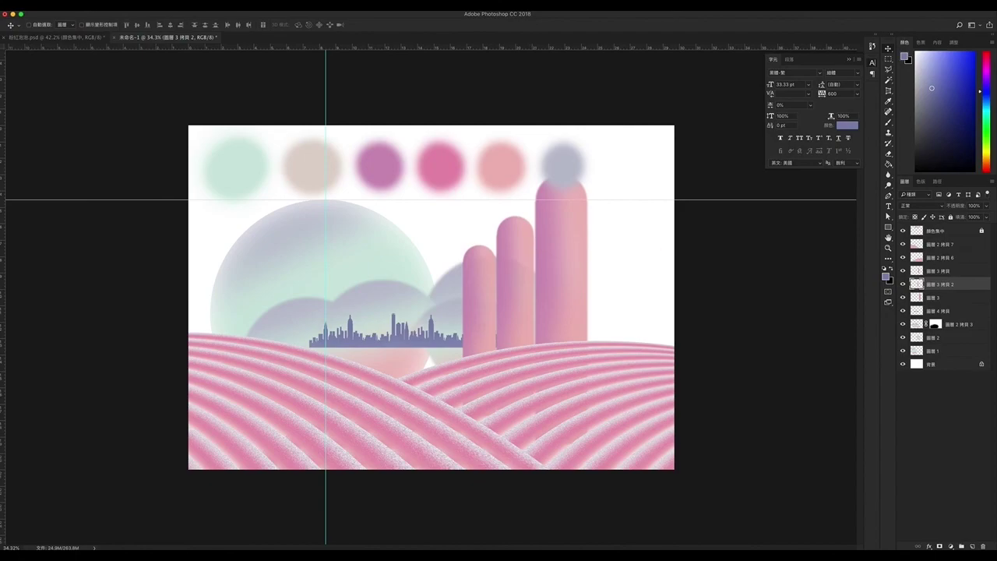
{"action": "left_click", "coordinate": [77, 38]}
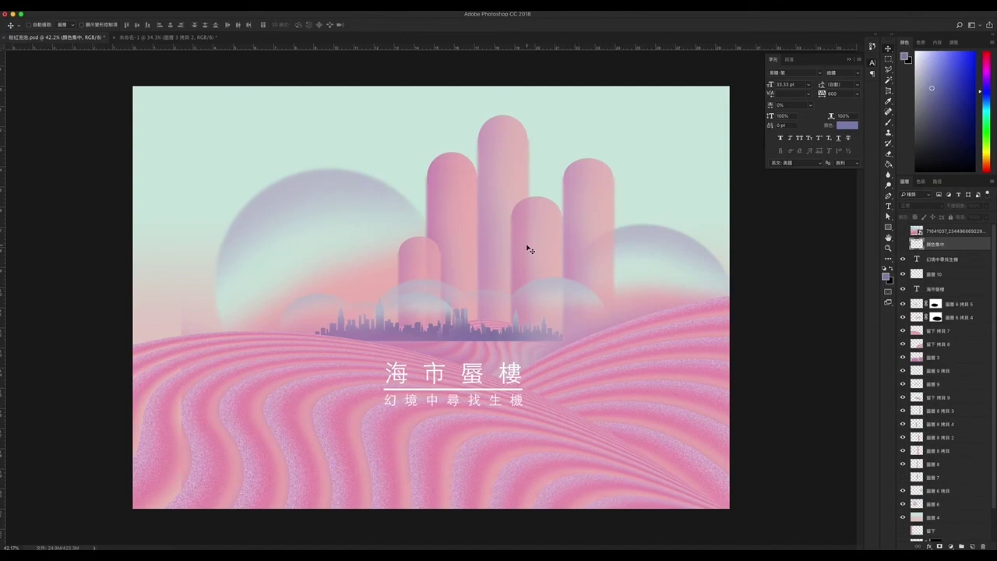
{"action": "left_click", "coordinate": [158, 37]}
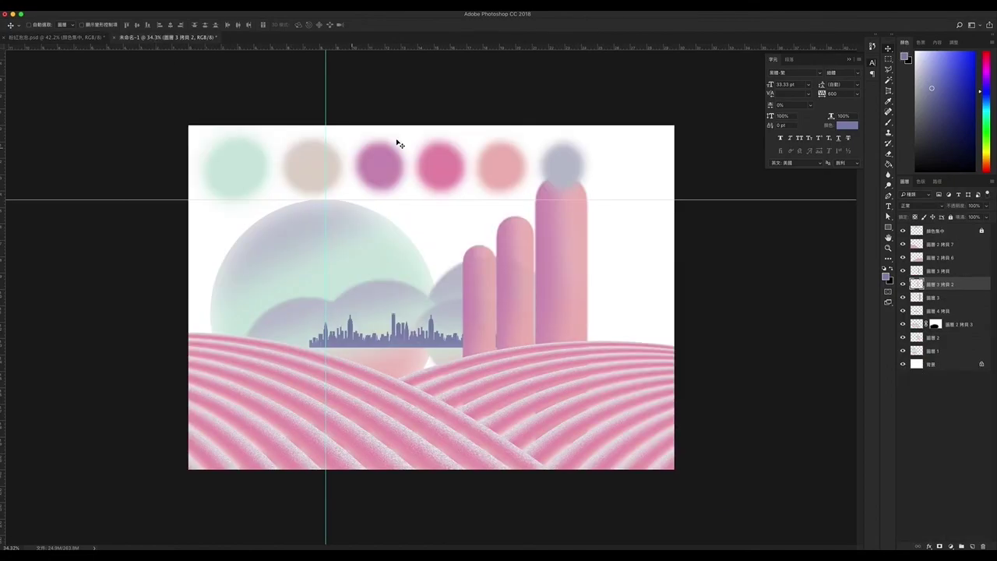